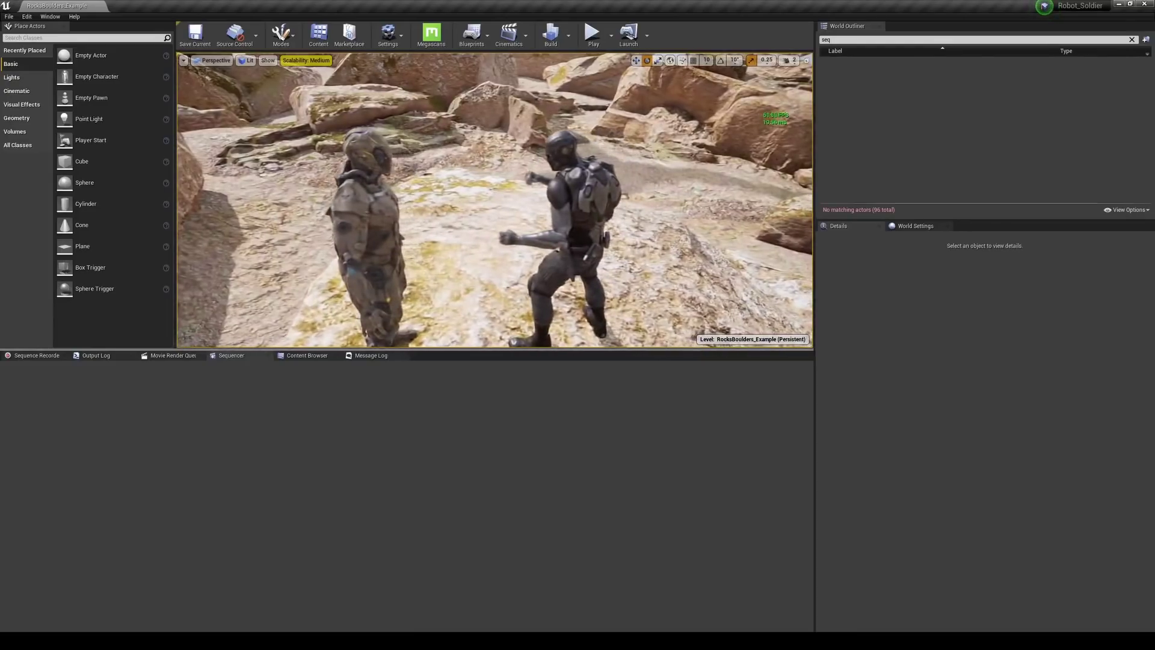
Step: Find the Live Link plugin in the project's plugin list and enable it
click(27, 17)
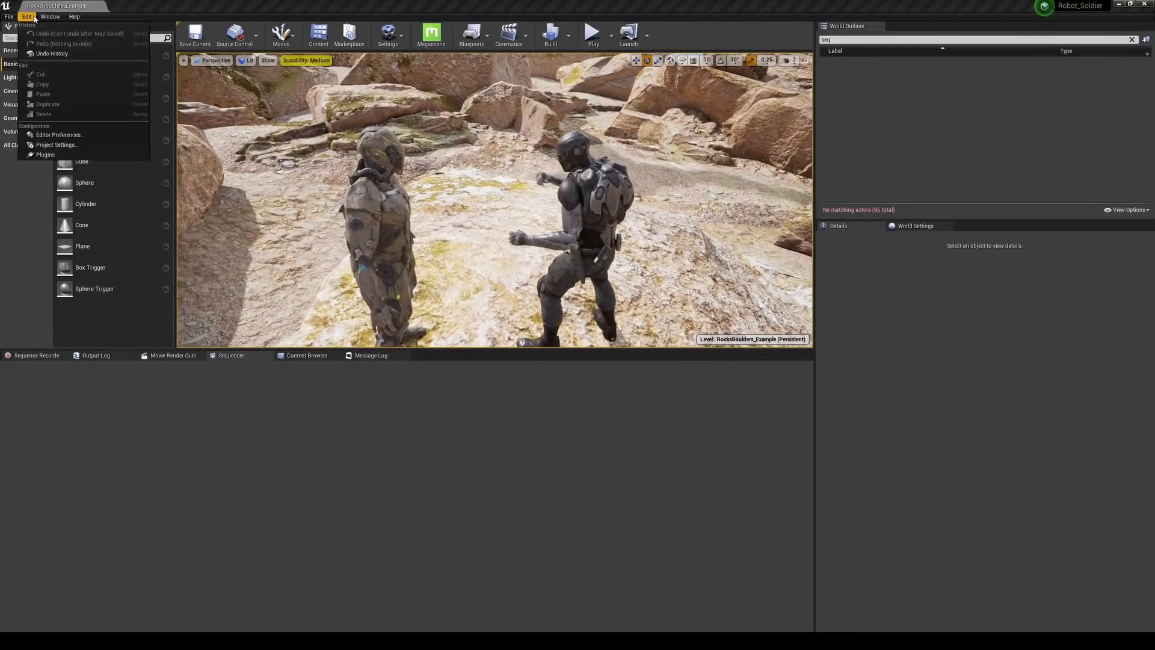
click(65, 156)
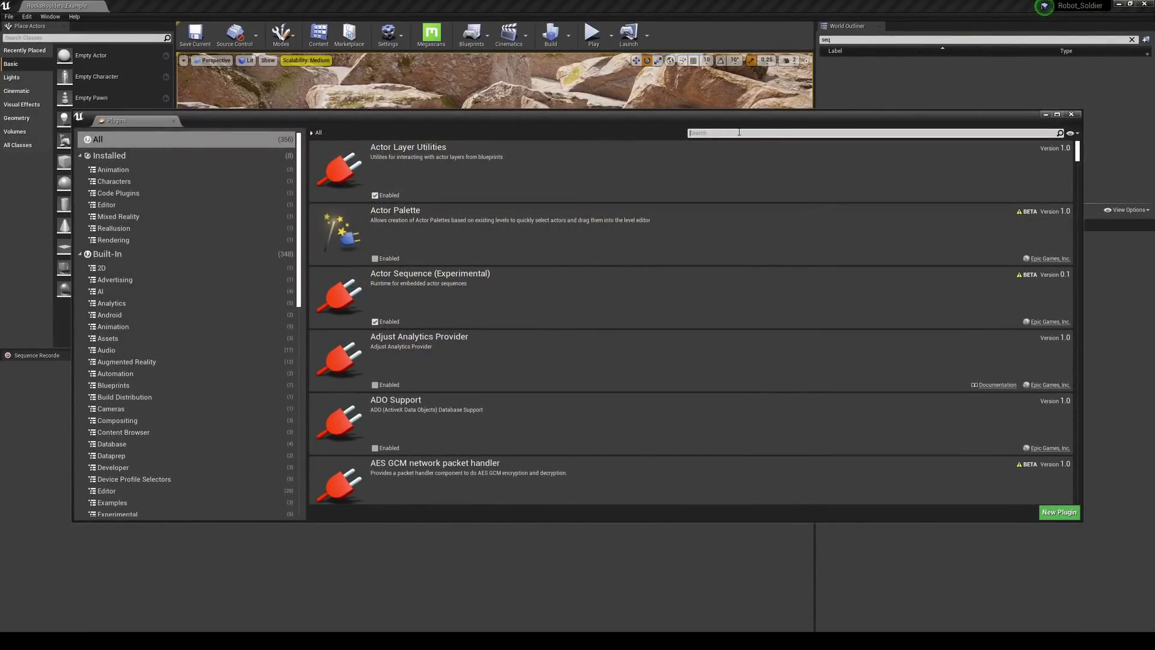
click(740, 132)
text(liveli)
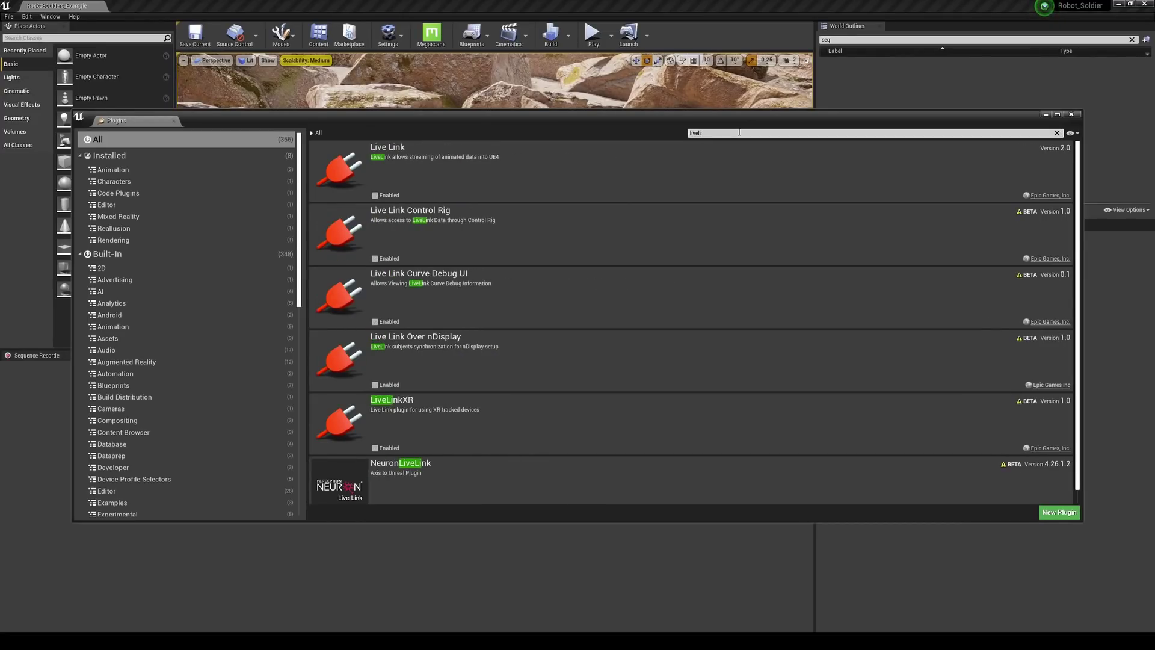
click(375, 195)
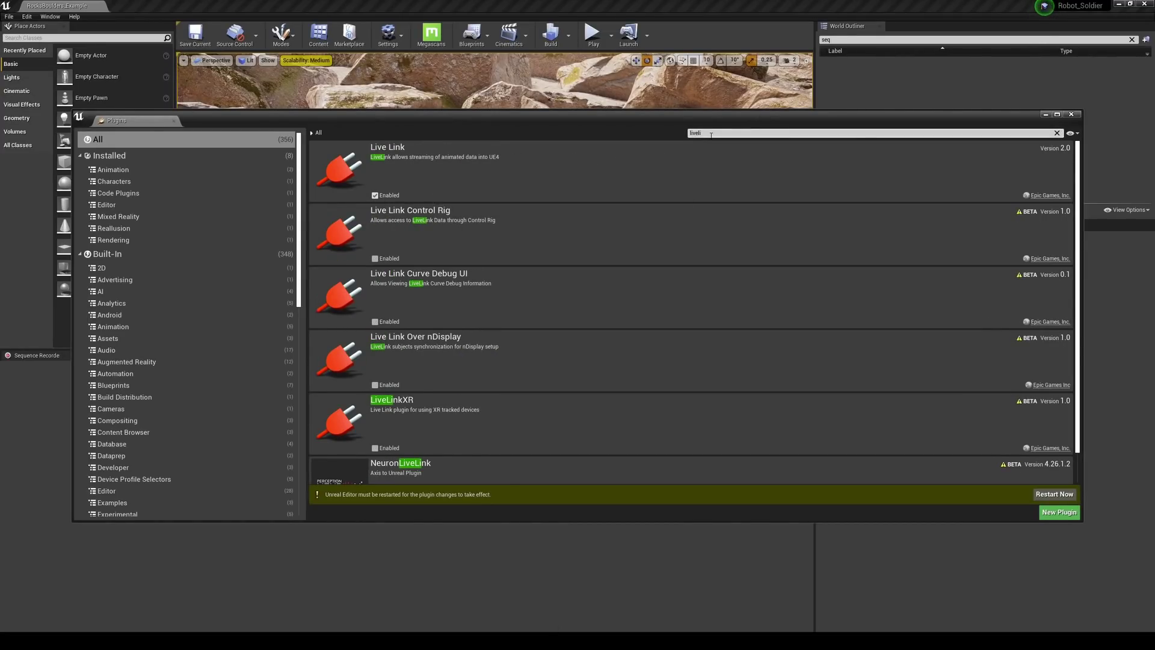
Step: Search the plugins for virtual camera and enable the VirtualCamera beta plugin, accepting its beta warning
text(virt)
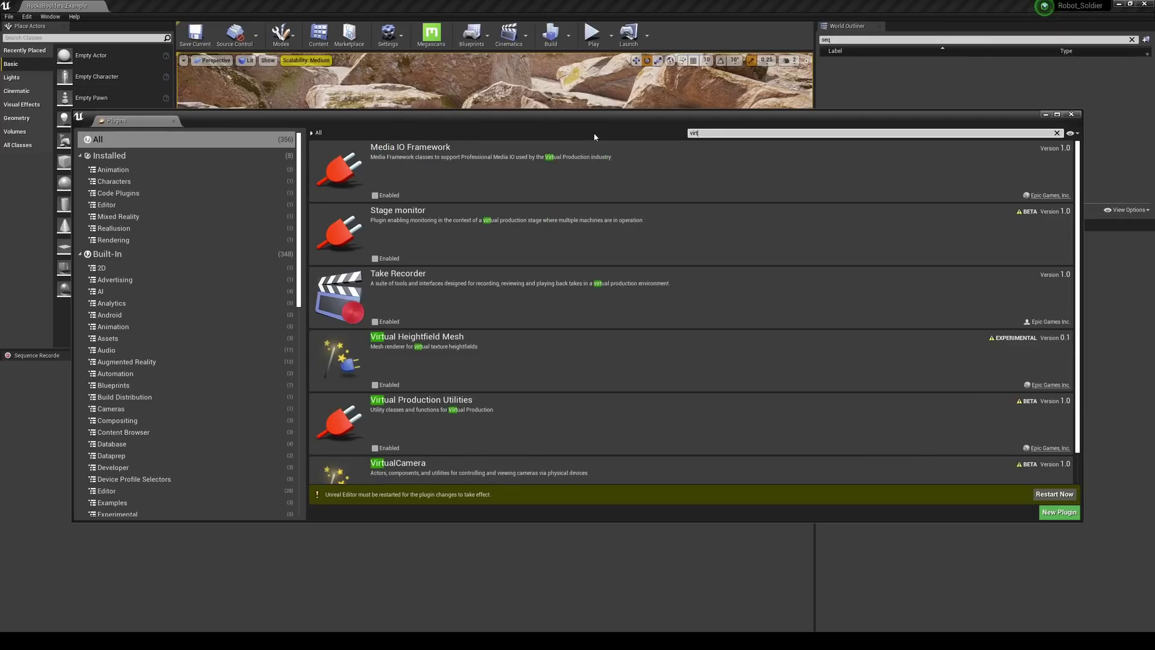
text(ual ca)
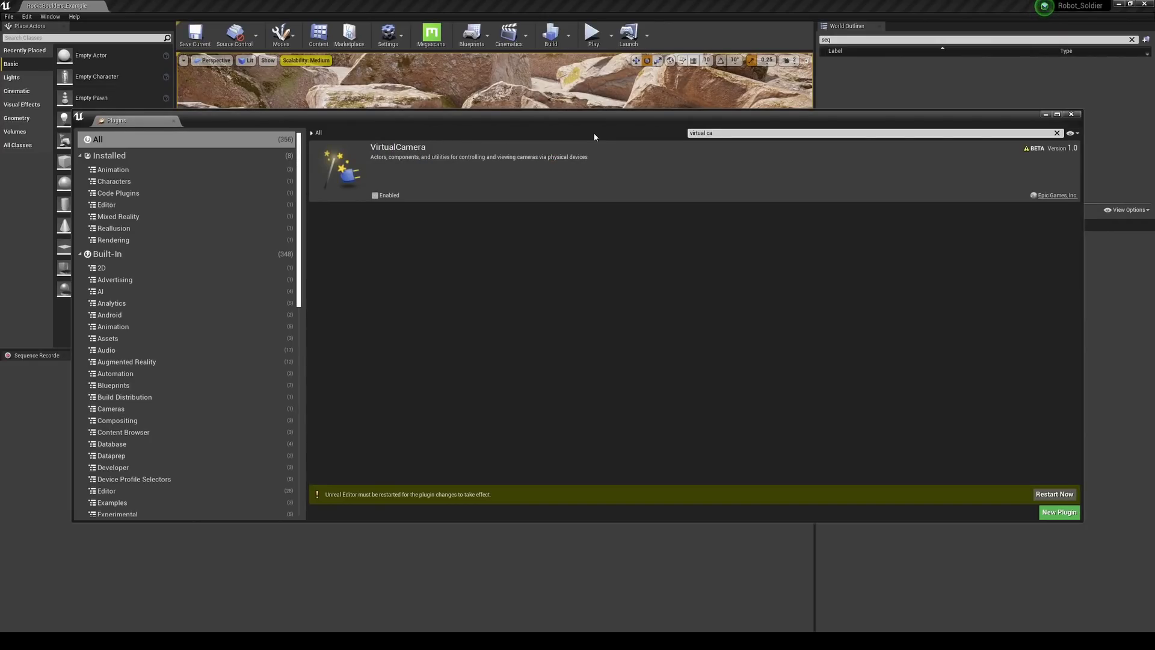
click(374, 195)
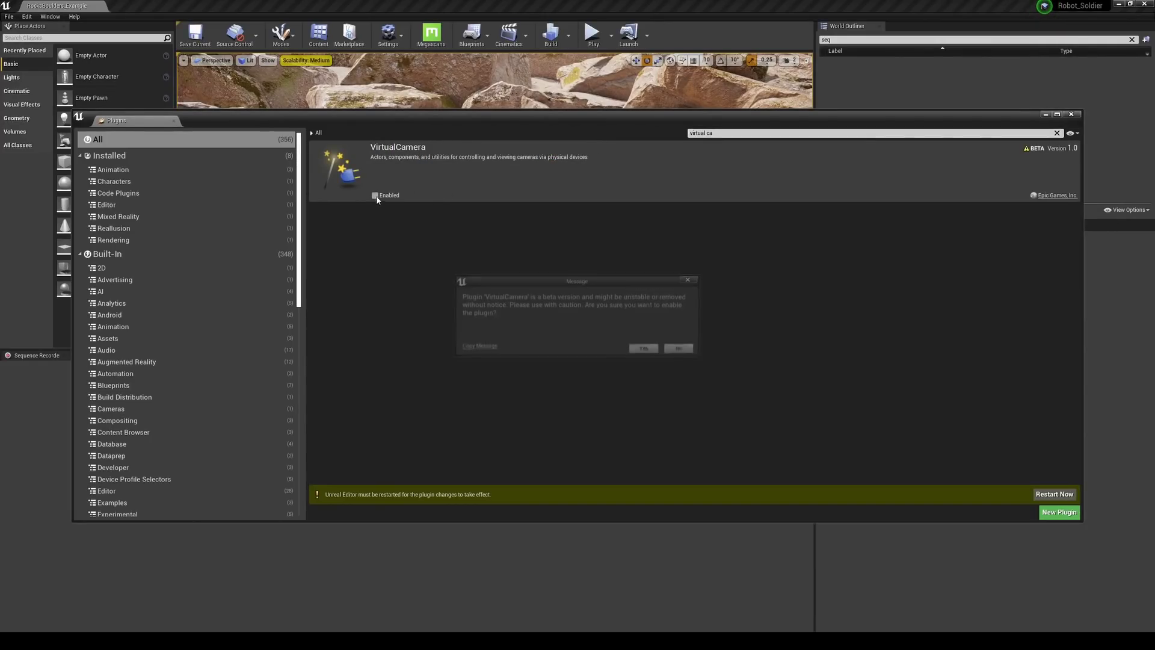
click(641, 344)
Step: Search for and enable the RemoteSession plugin, and restart the editor to apply the plugin changes
click(698, 133)
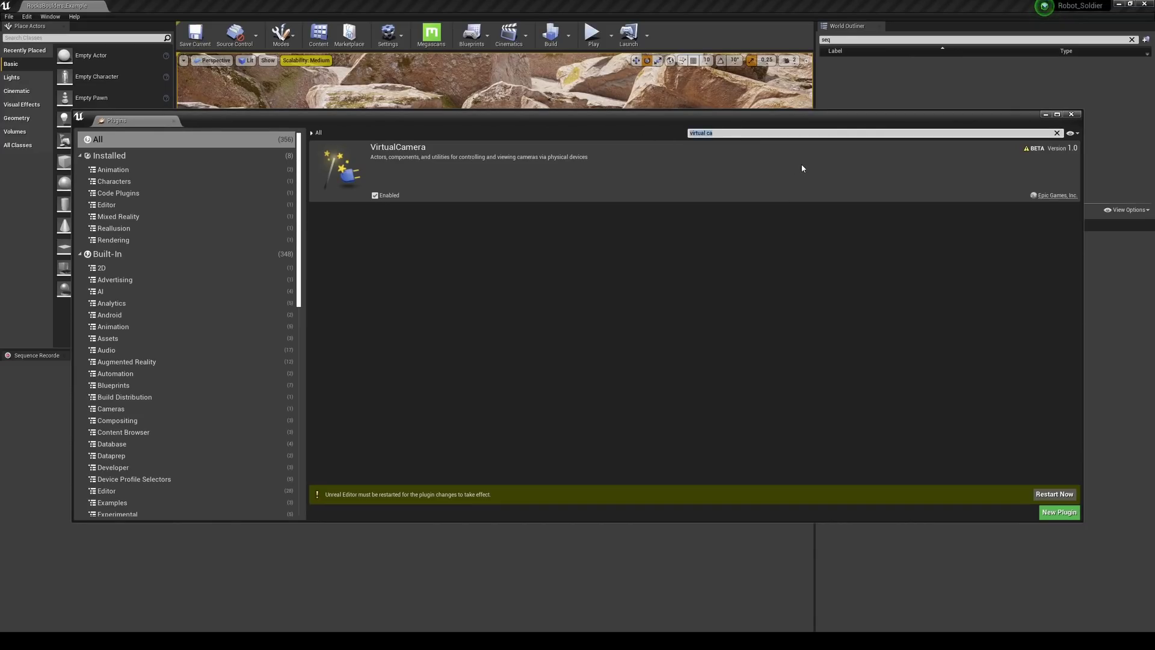
text(remote s)
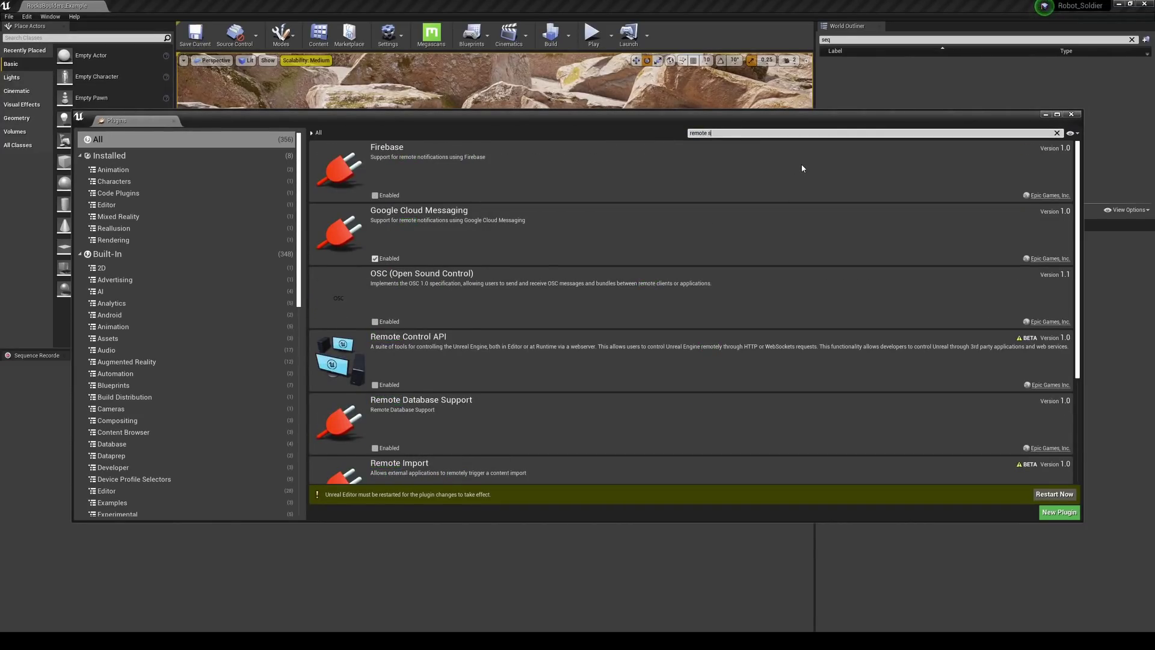
text(ess)
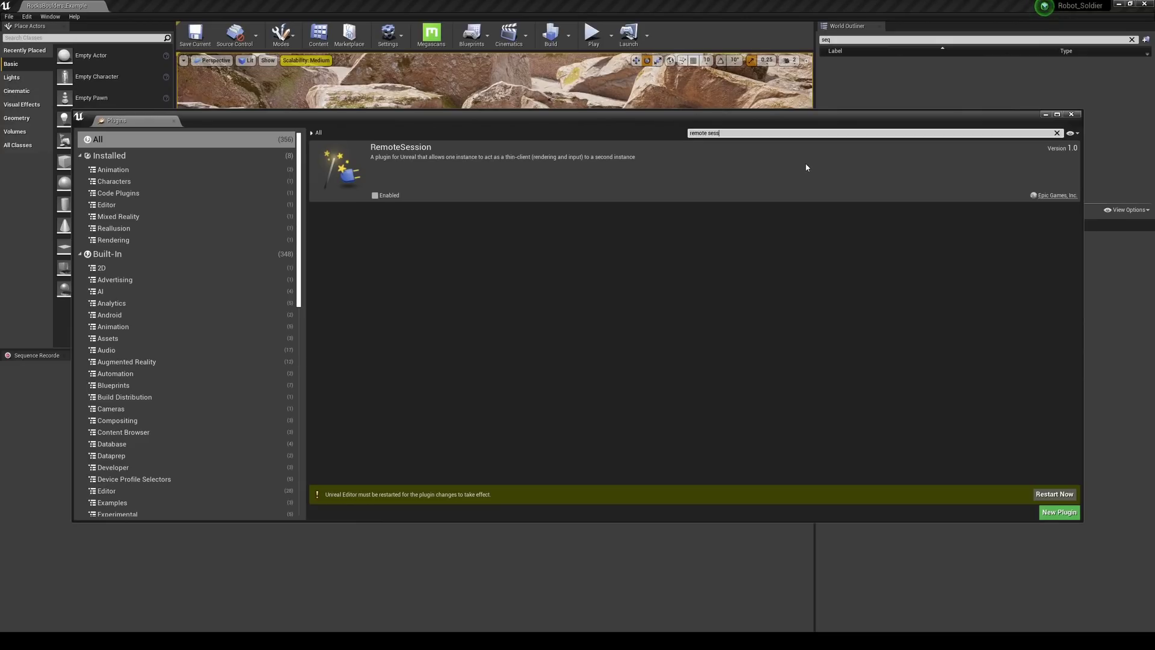
click(375, 196)
click(737, 133)
click(1054, 494)
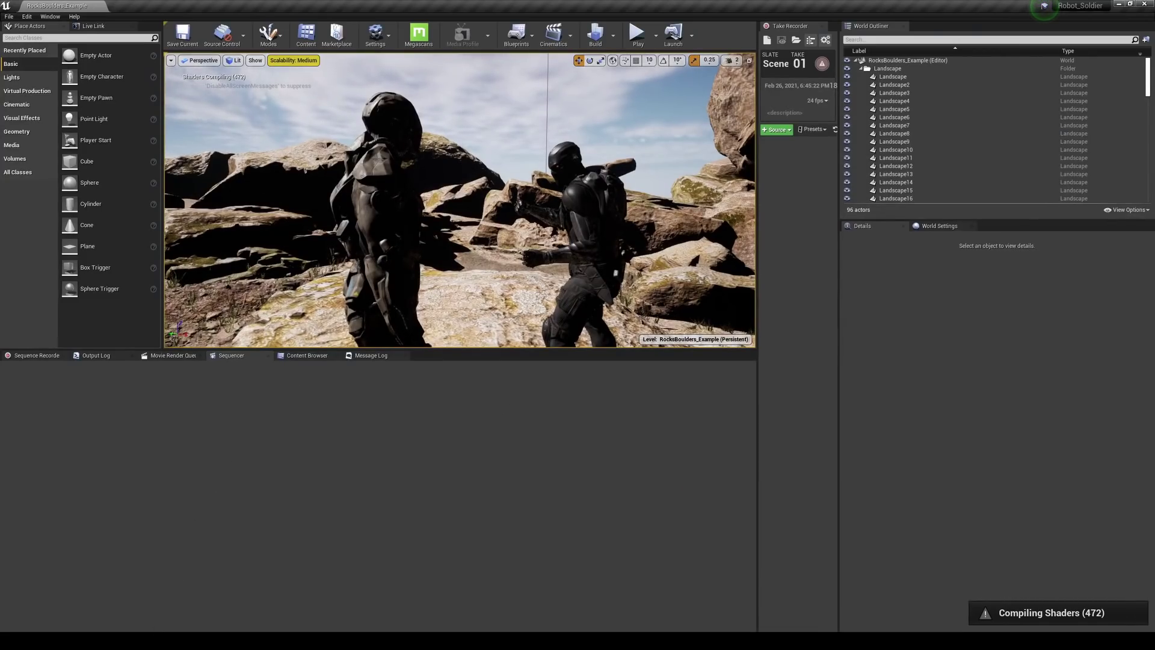
Step: Run ipconfig in Command Prompt to look up the computer's IP address, and close the window
click(167, 641)
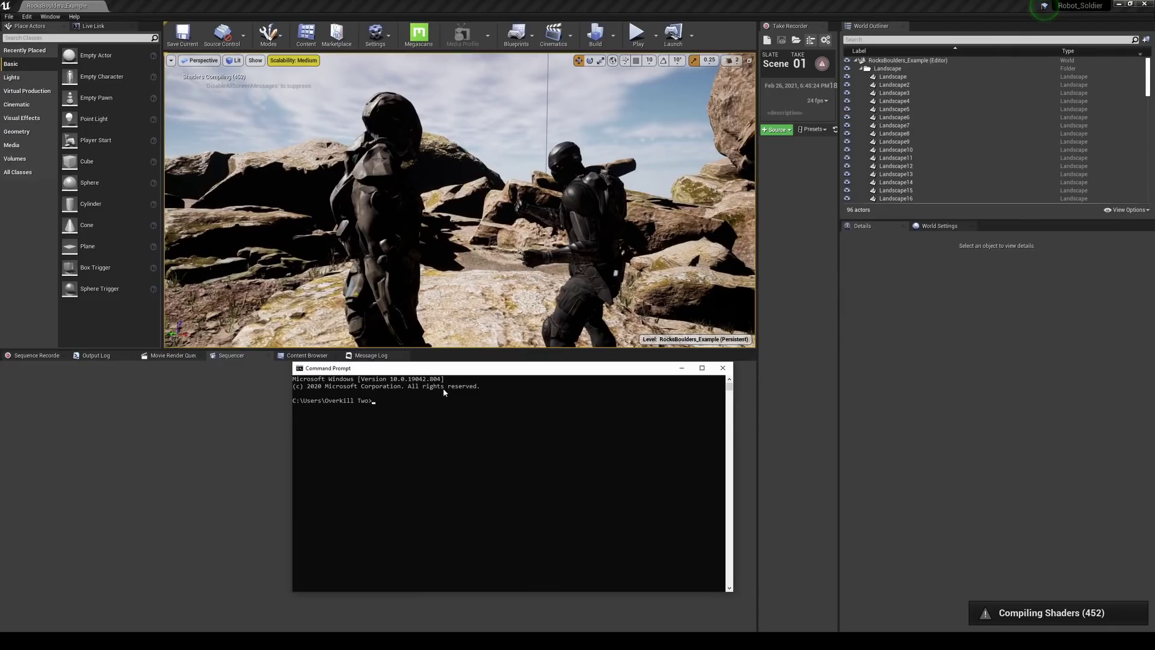
text(ipconfig)
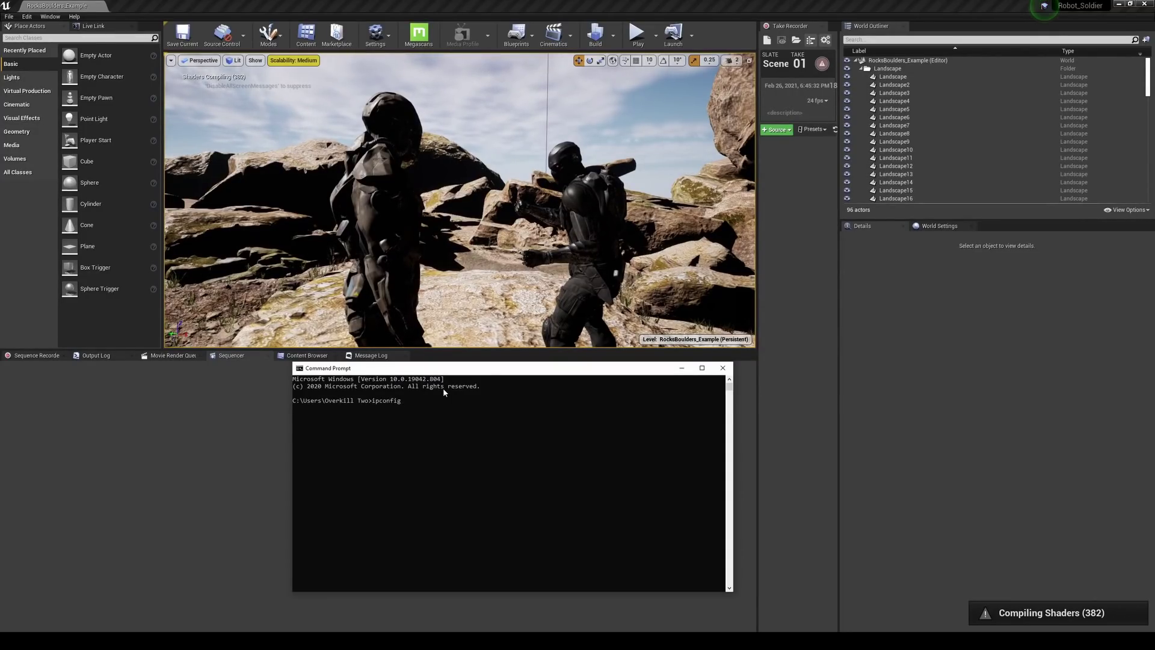
click(722, 369)
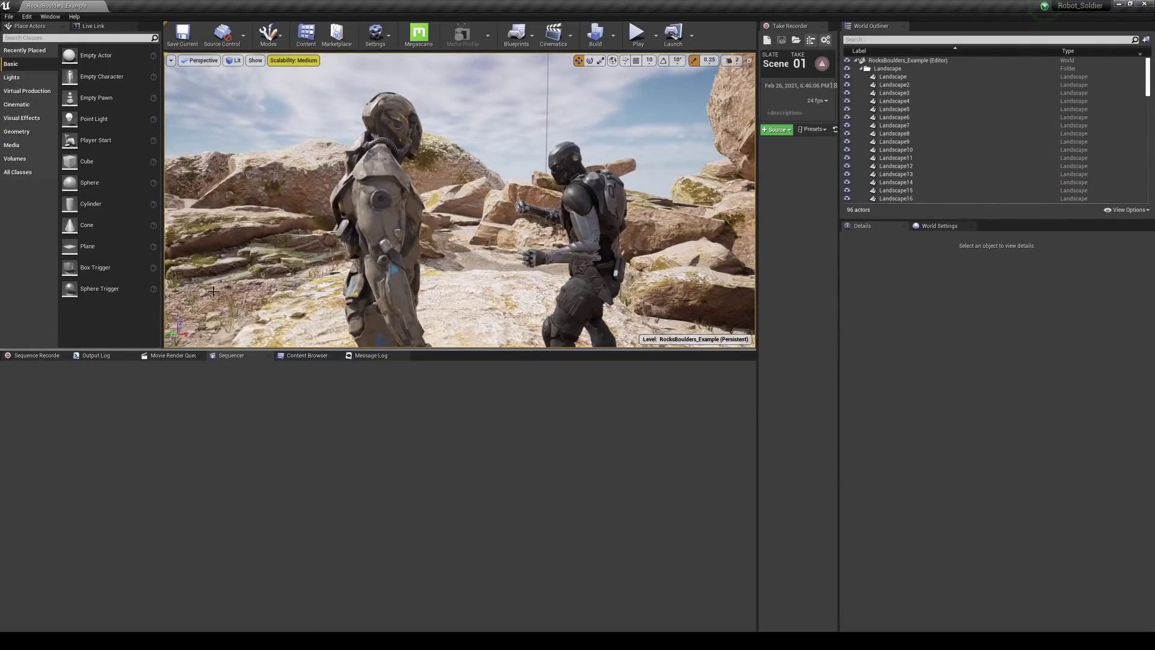
Step: In Unreal Editor's project settings, set the UDP Messaging unicast endpoint to the computer's local IP address, keeping port 0
click(27, 16)
click(44, 144)
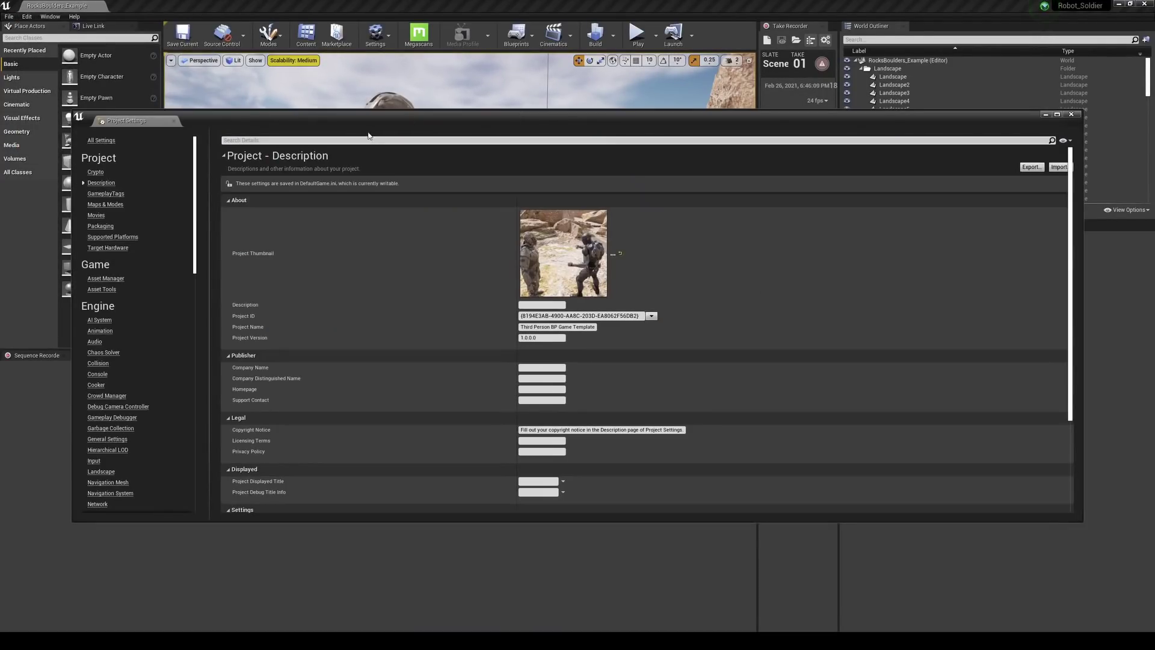
click(368, 140)
text(transpo)
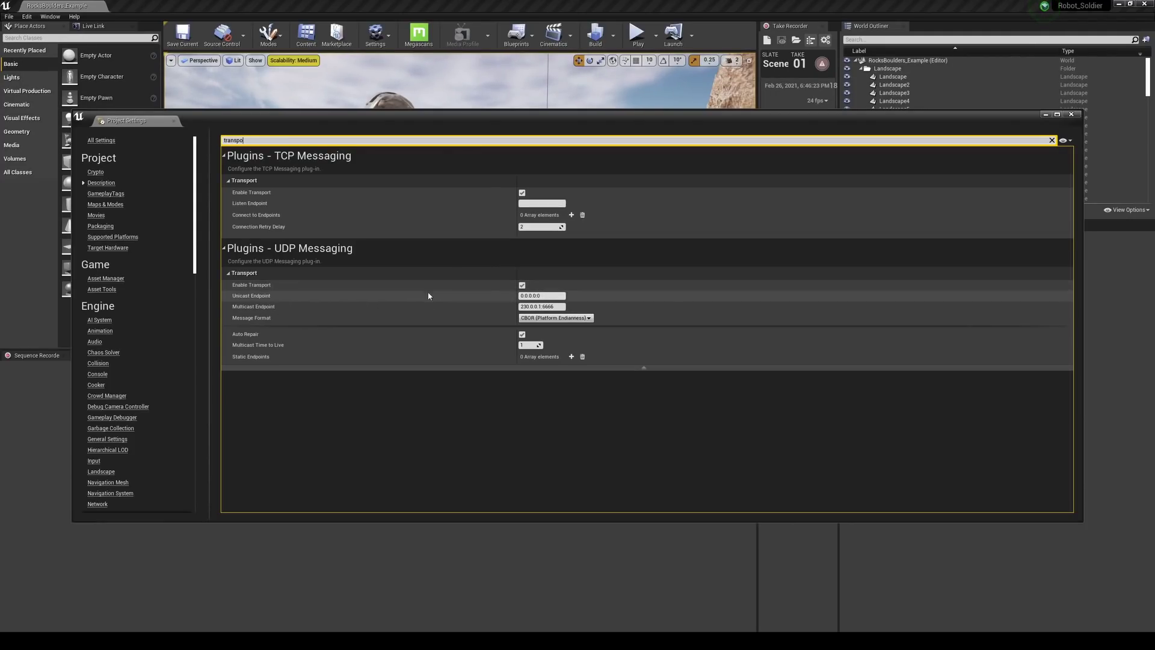
click(531, 296)
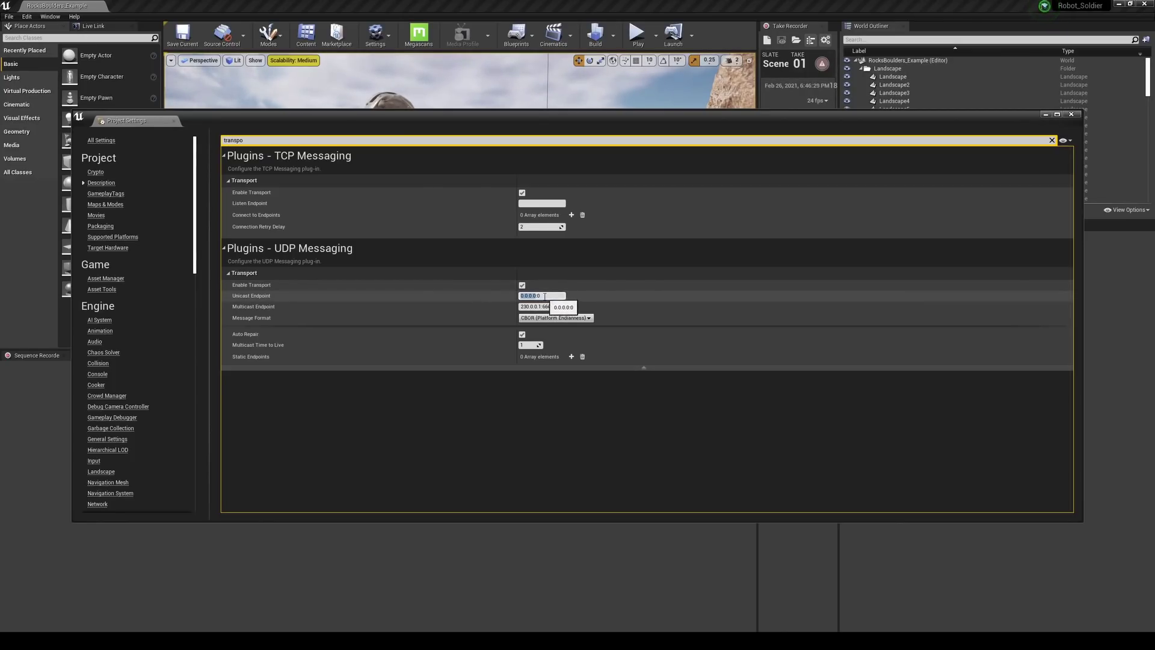
click(540, 297)
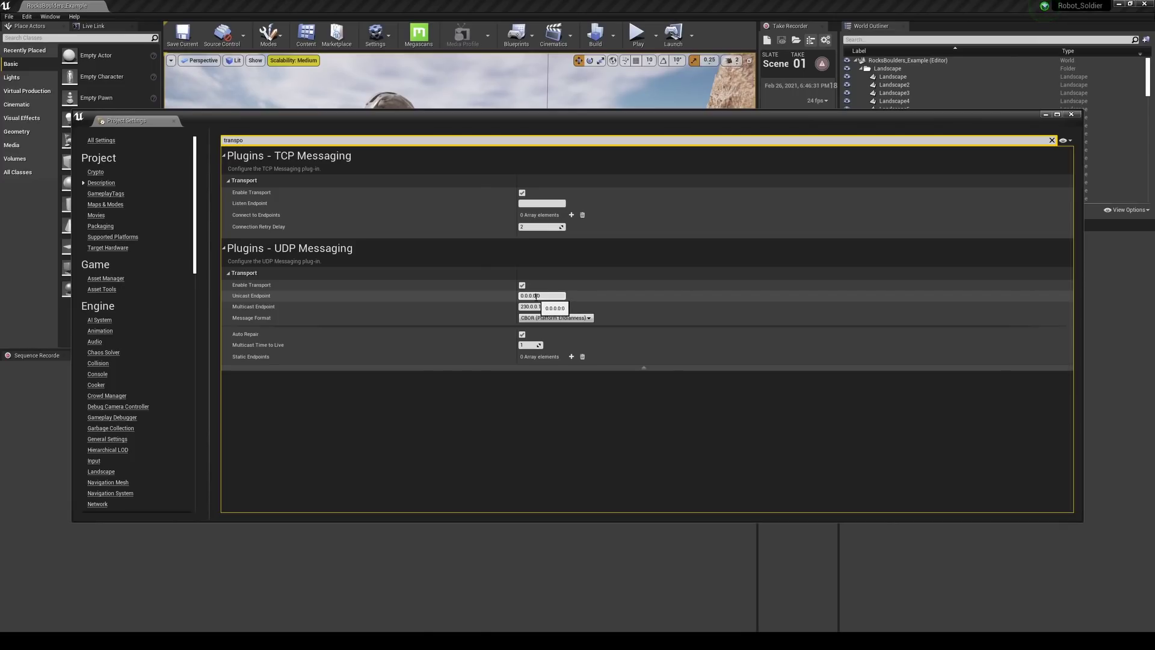
drag(539, 297, 521, 296)
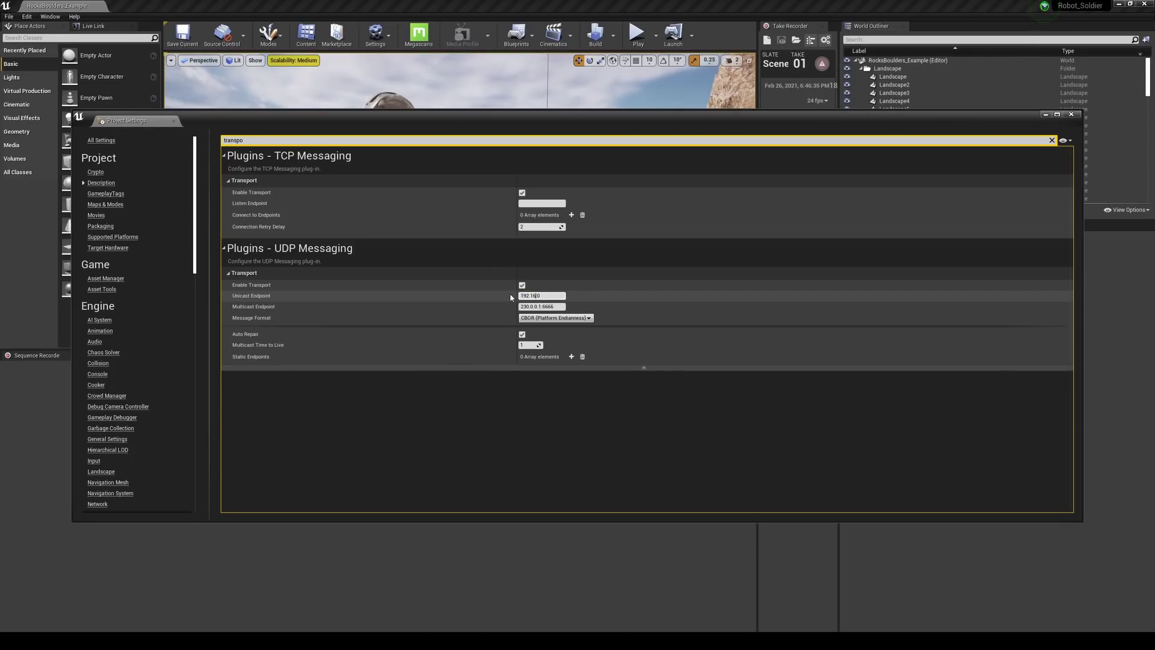
text(8.0.1)
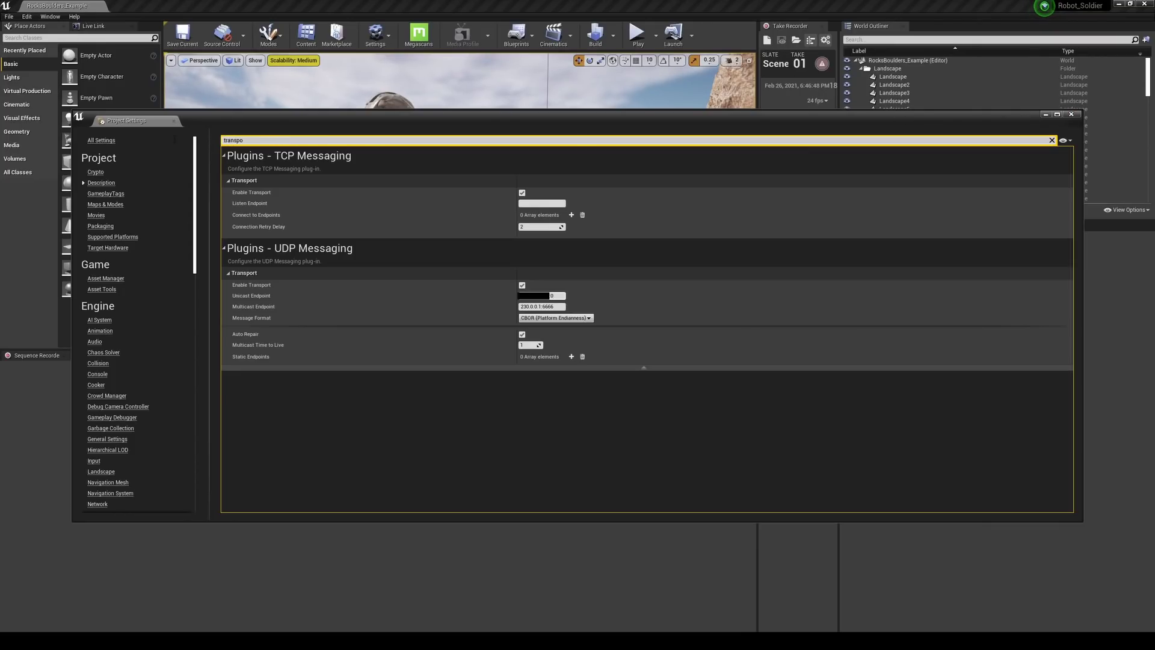
Step: Find the rendering setting Frame Buffer Pixel Format in the project settings and set it to 8bit RGBA
double_click(234, 140)
key(BackSpace)
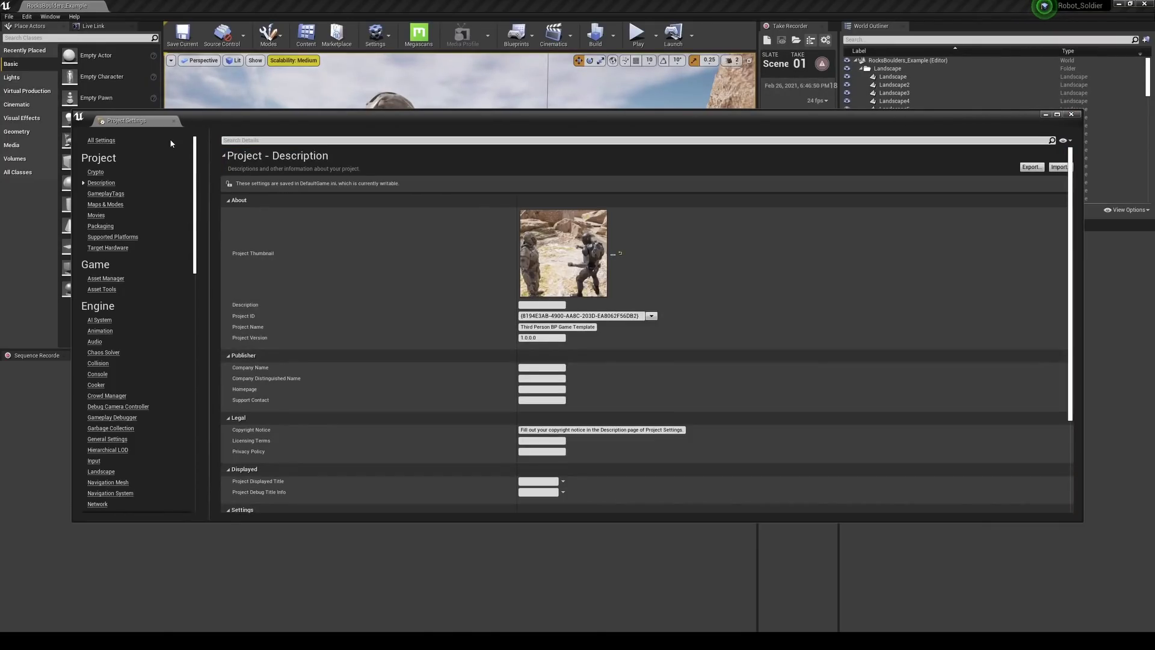
text(frame buffer)
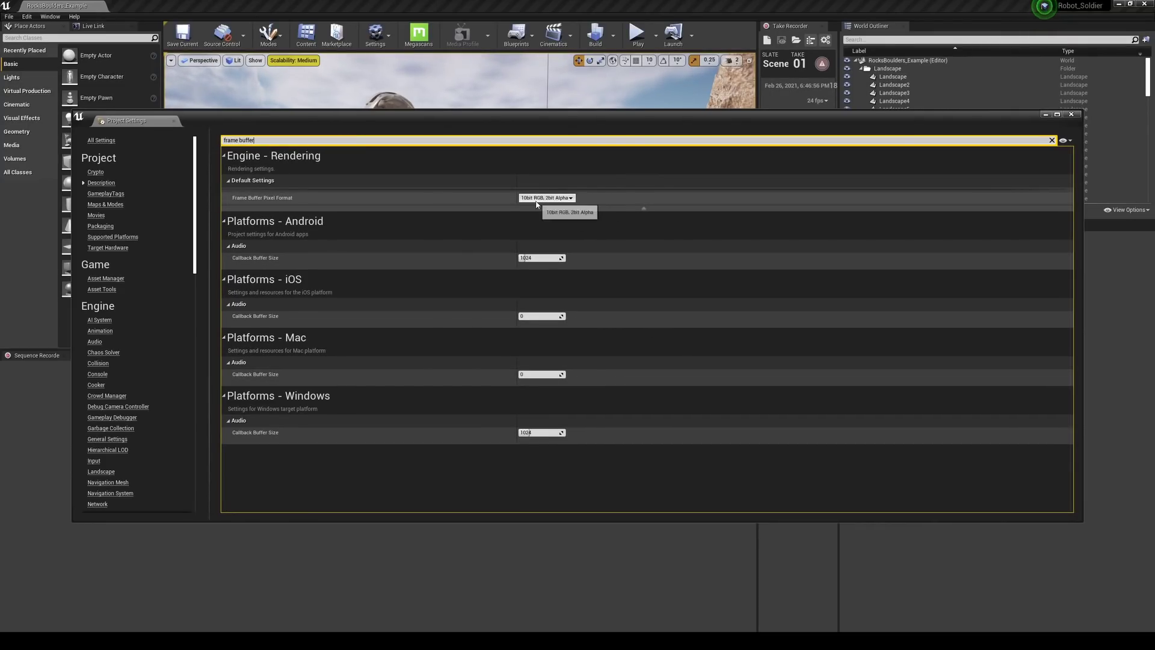
mouse_move(274, 203)
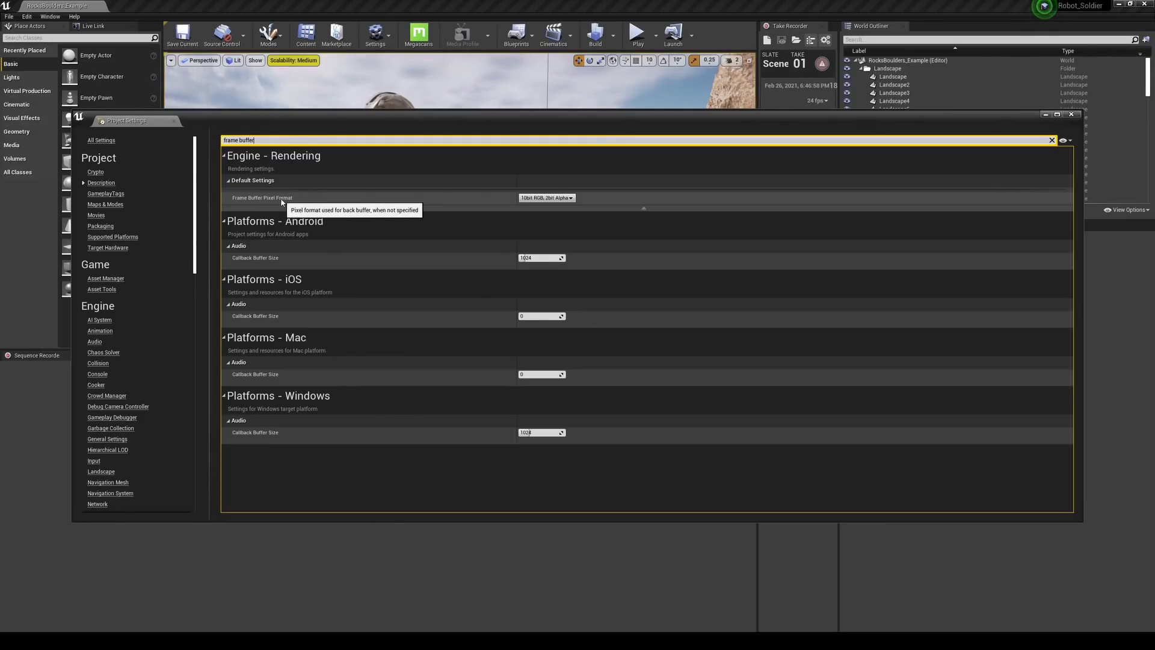
click(546, 198)
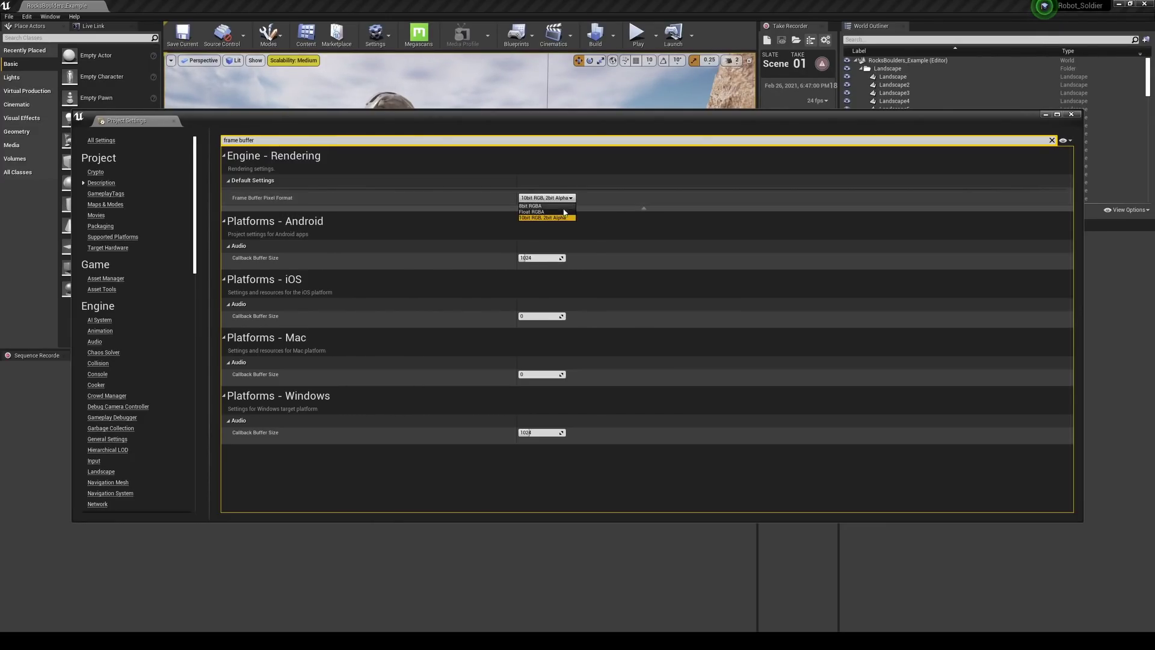
click(554, 206)
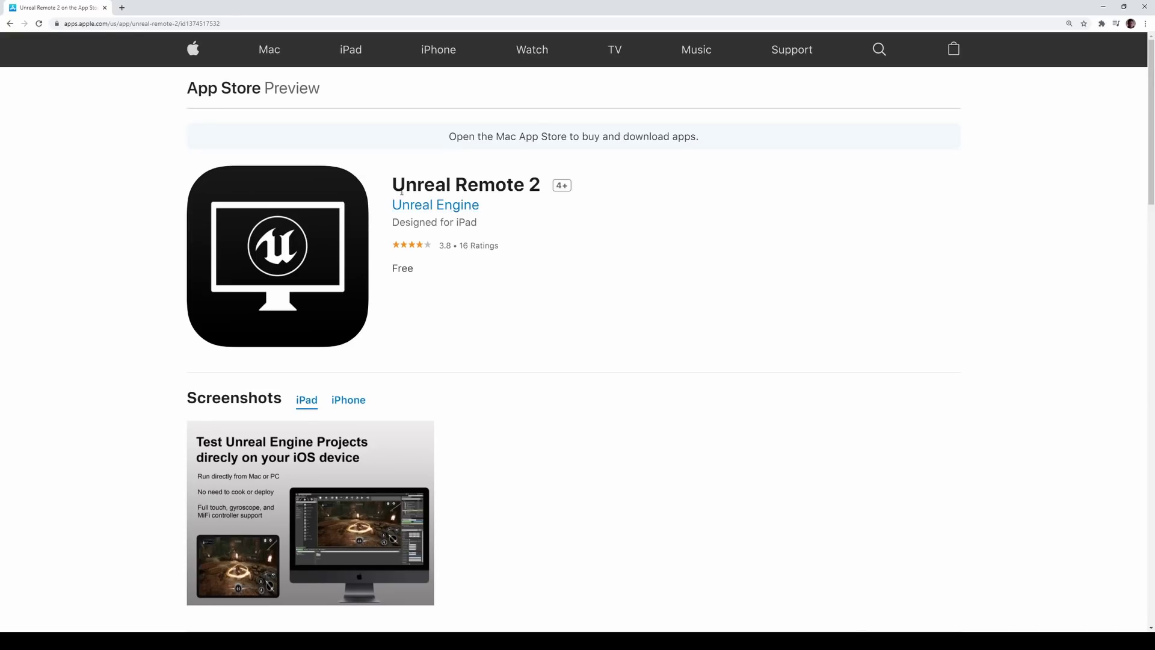
Step: Examine the Unreal Remote 2 App Store page in the browser, including its iPhone version, release notes and reviews
drag(391, 193, 540, 189)
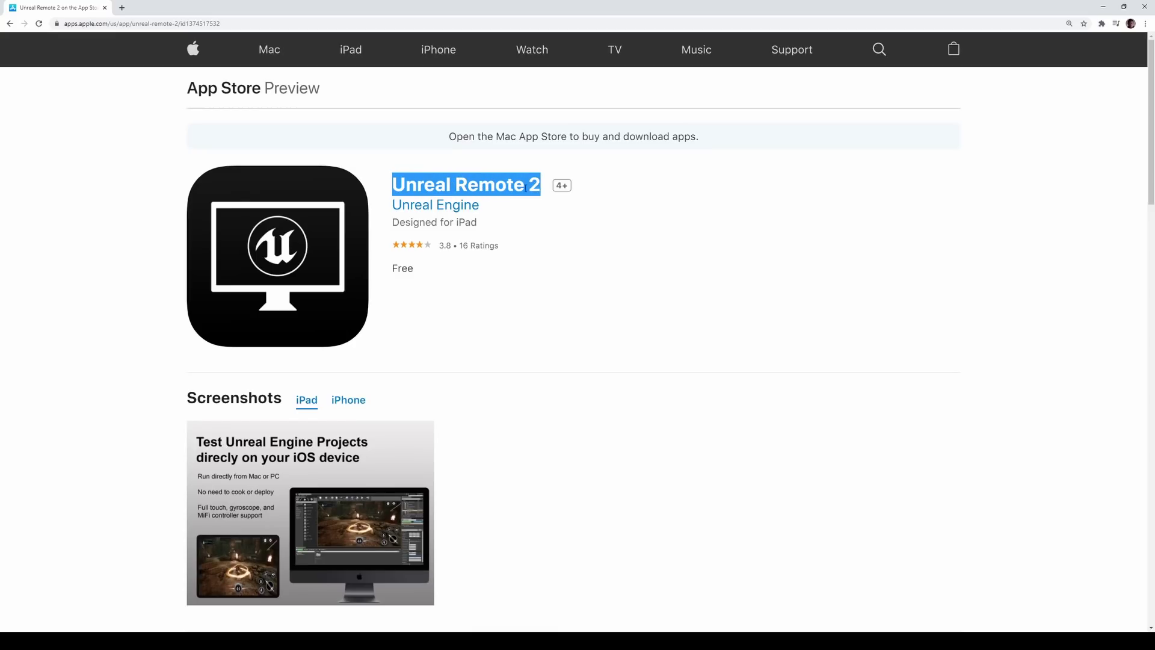
click(427, 182)
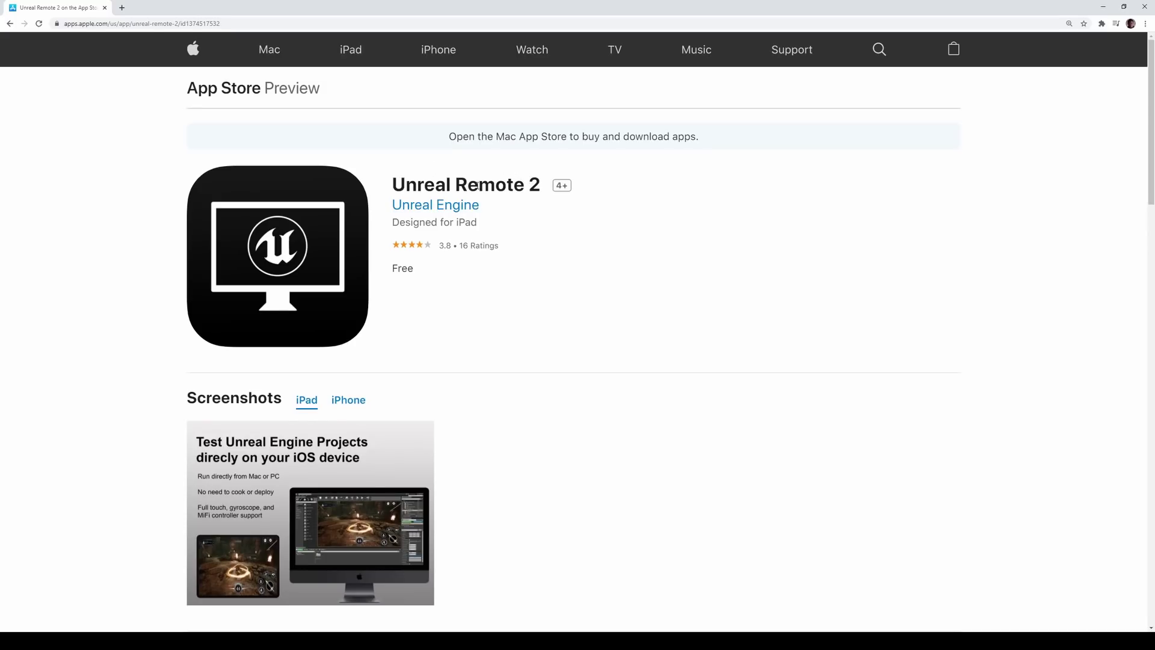
scroll(530, 364, down, 8)
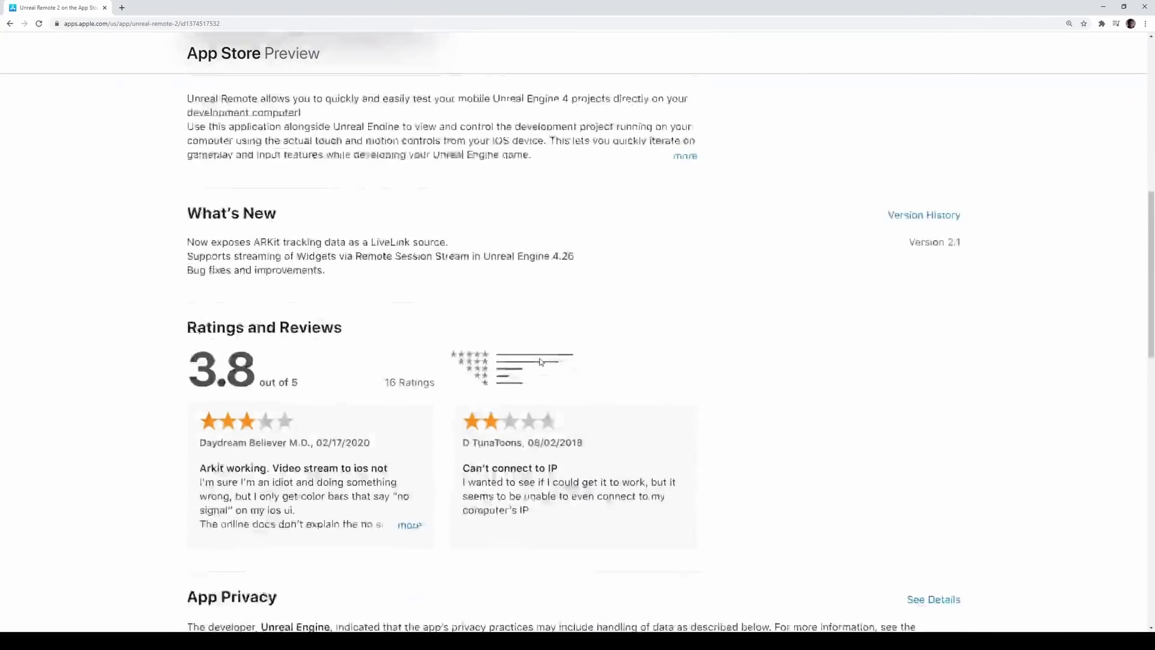
scroll(560, 364, up, 3)
scroll(563, 363, up, 6)
click(355, 400)
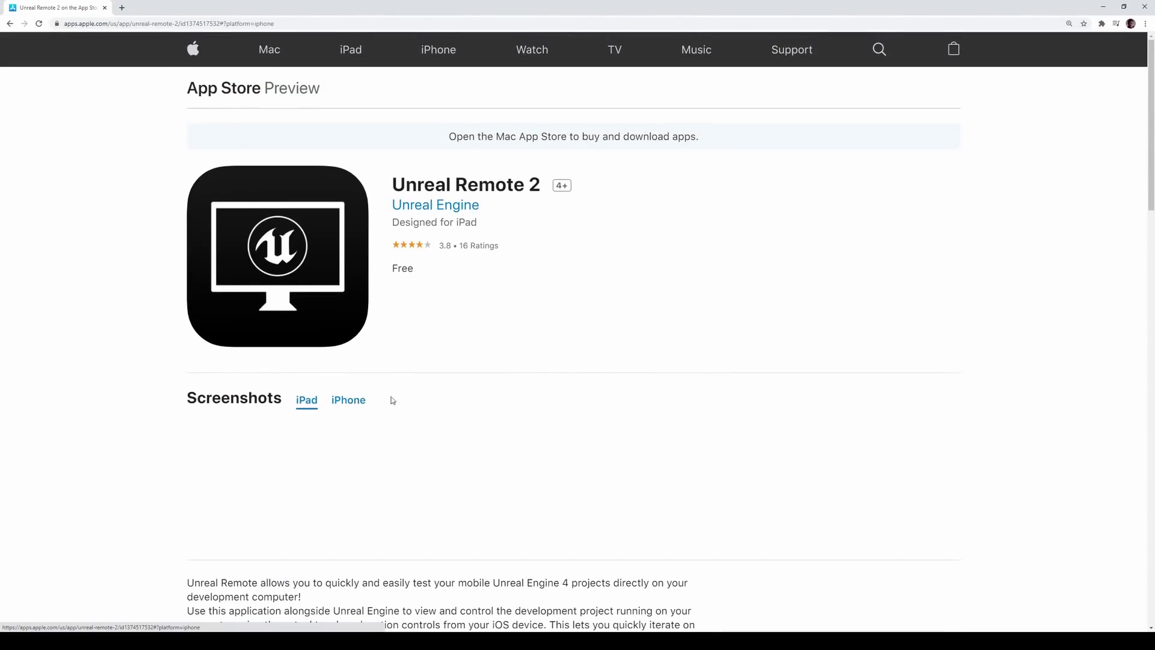
scroll(492, 397, down, 4)
scroll(410, 325, down, 8)
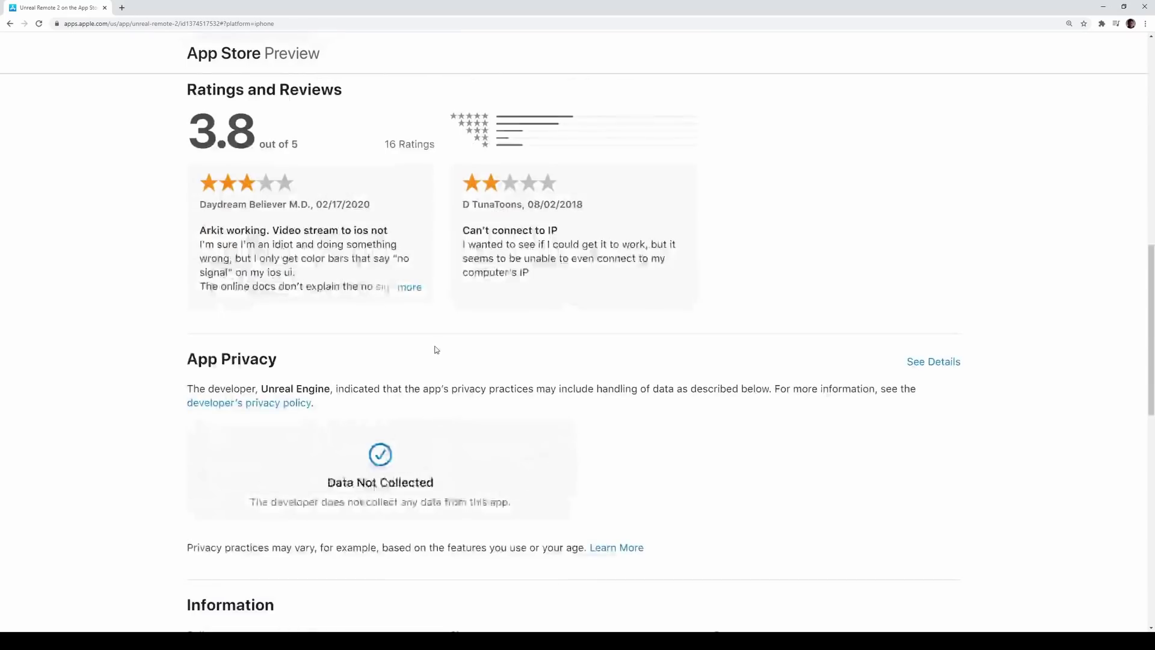
scroll(434, 348, up, 5)
scroll(438, 351, up, 7)
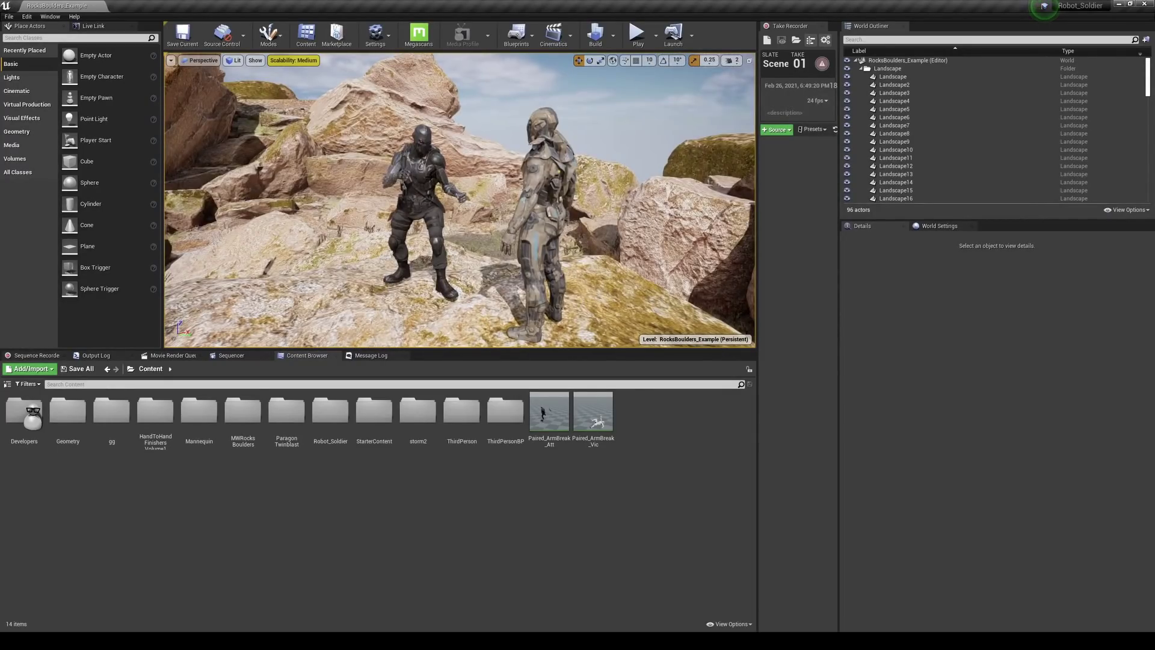
Step: Back in Unreal Editor, place a VirtualCamera2 Actor on the rocks in front of the two soldiers
click(25, 105)
drag(105, 83, 458, 302)
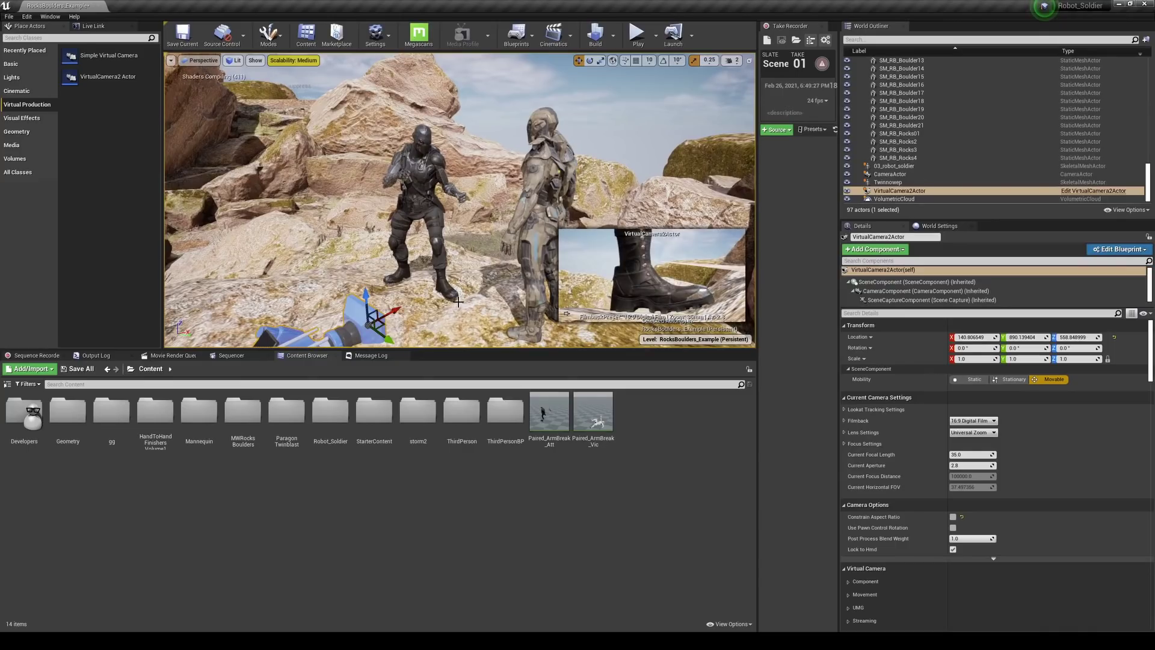
mouse_move(459, 262)
right_down()
mouse_move(445, 262)
mouse_move(459, 262)
right_up()
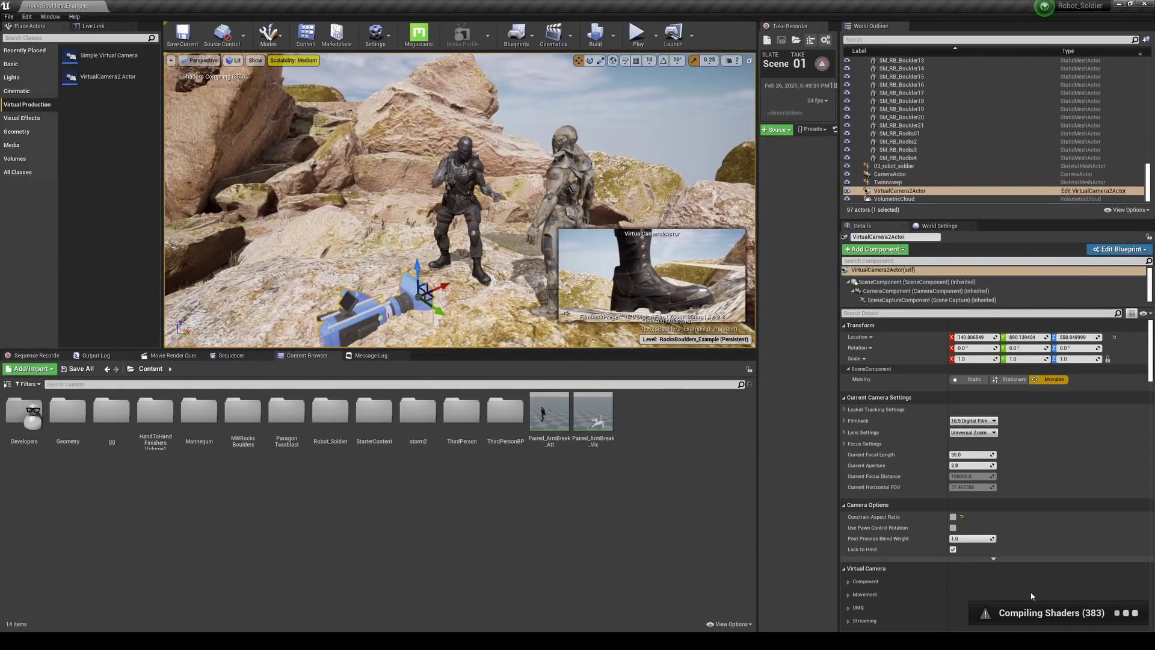
mouse_move(571, 434)
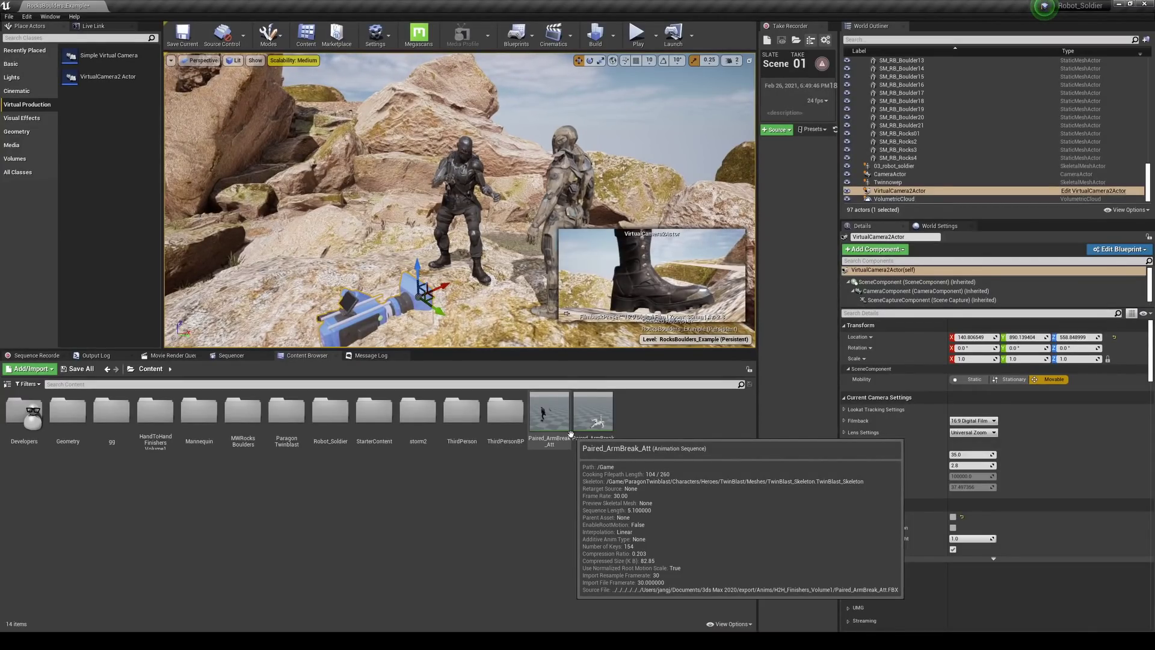
click(394, 261)
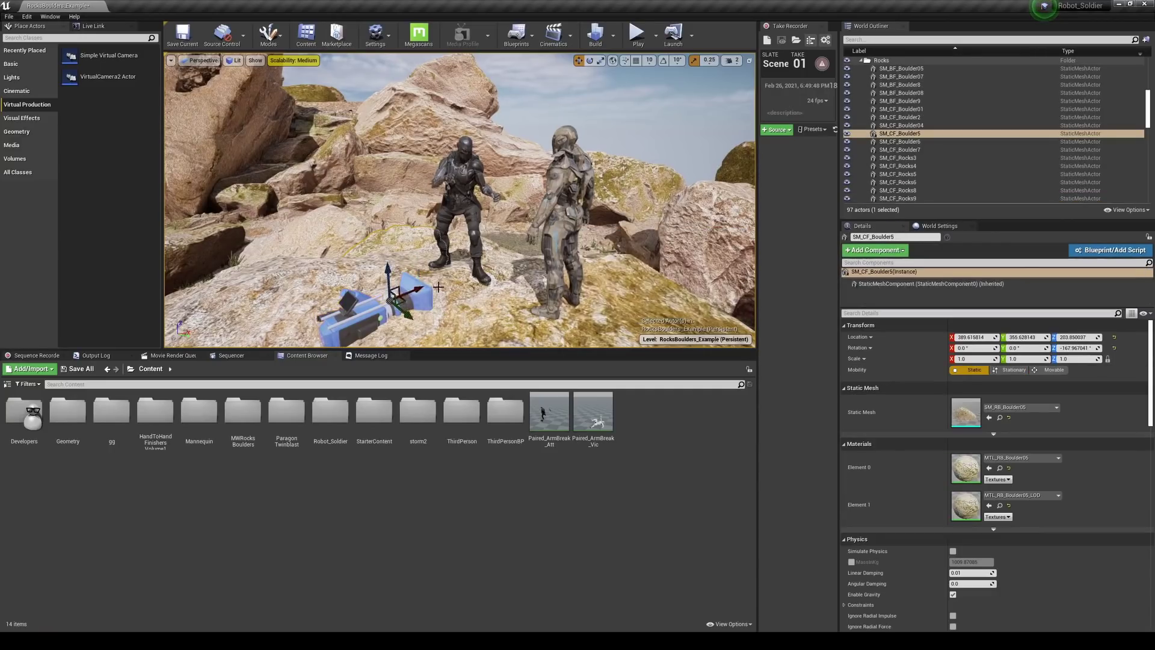
Step: Raise the placed VirtualCamera2 Actor to about the soldiers' head height and shift it so it frames the black soldier's upper body
click(413, 288)
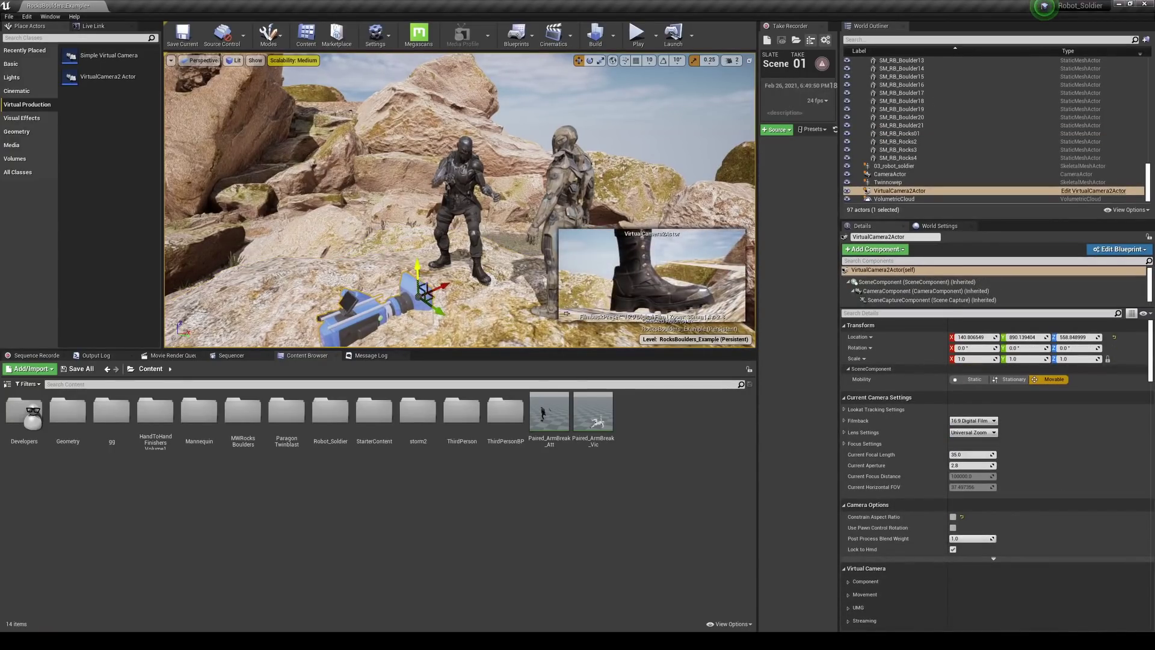
drag(417, 273, 366, 168)
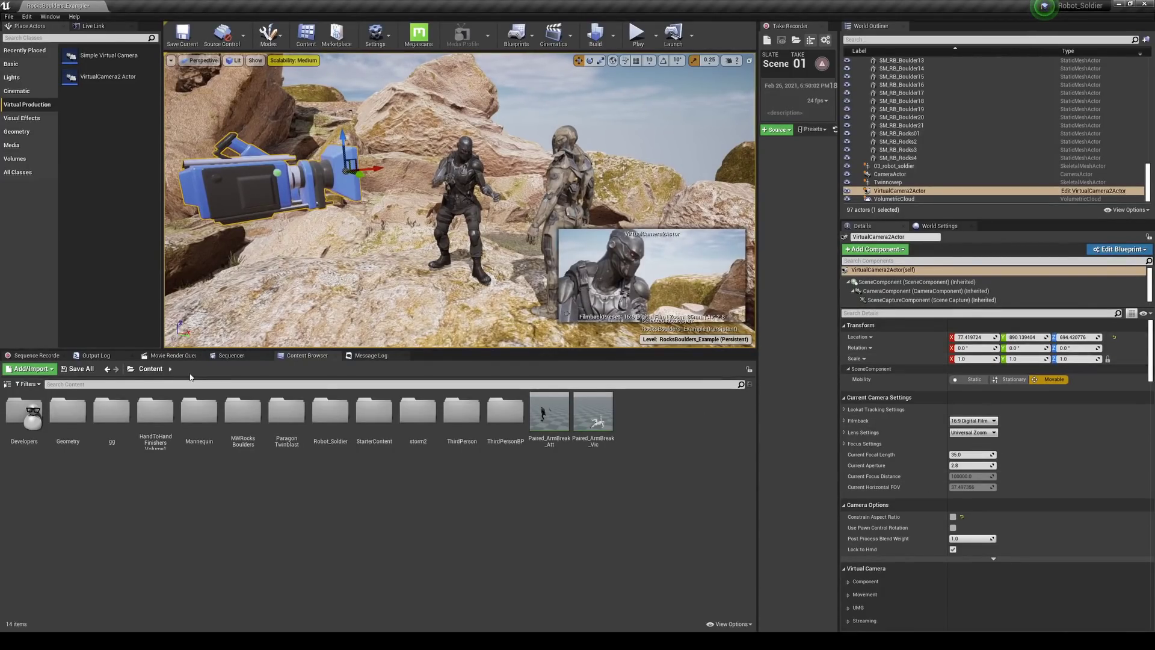
Step: Add the RemoteSession message bus source in Live Link and widen the source and subject lists
click(93, 27)
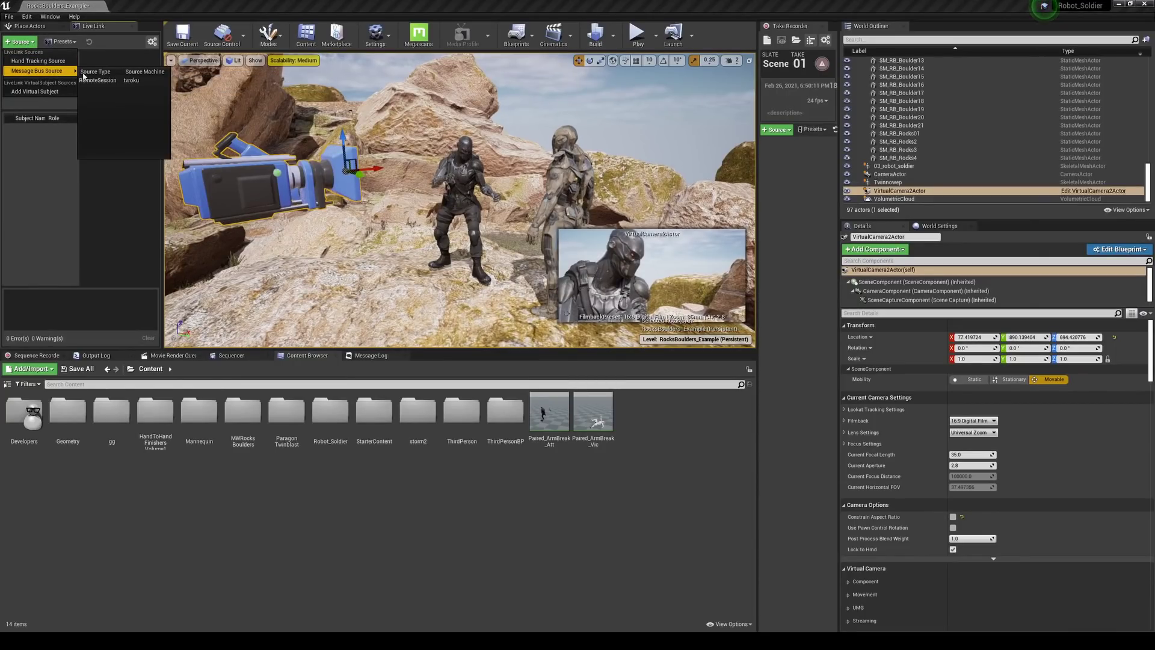
click(90, 80)
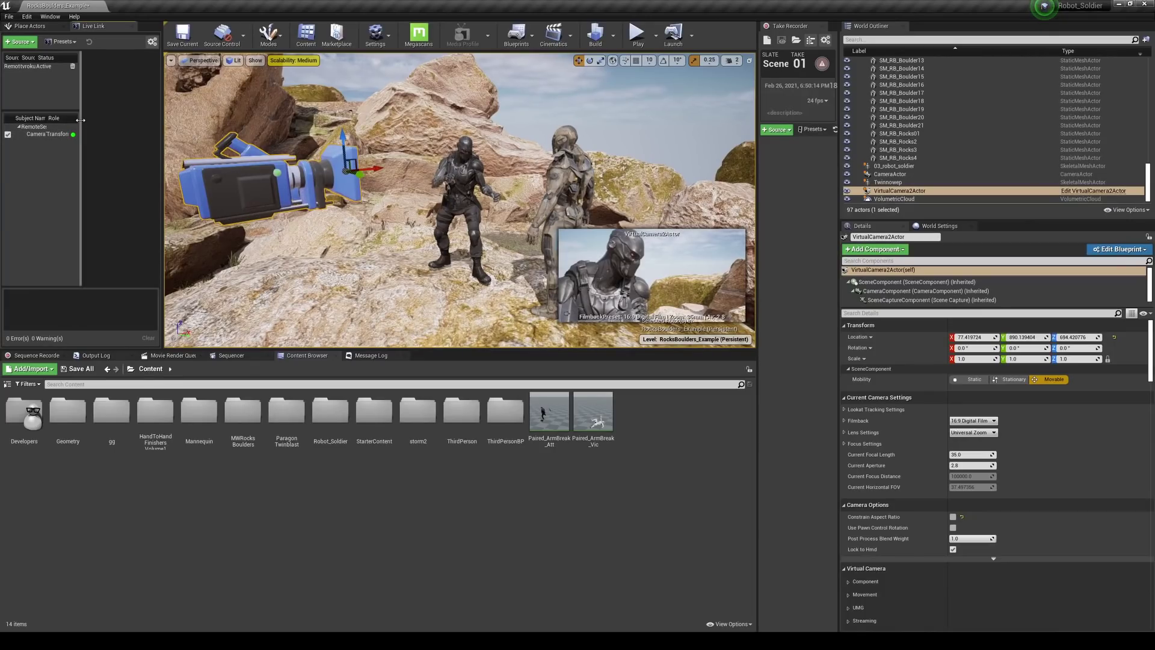
drag(80, 121, 138, 146)
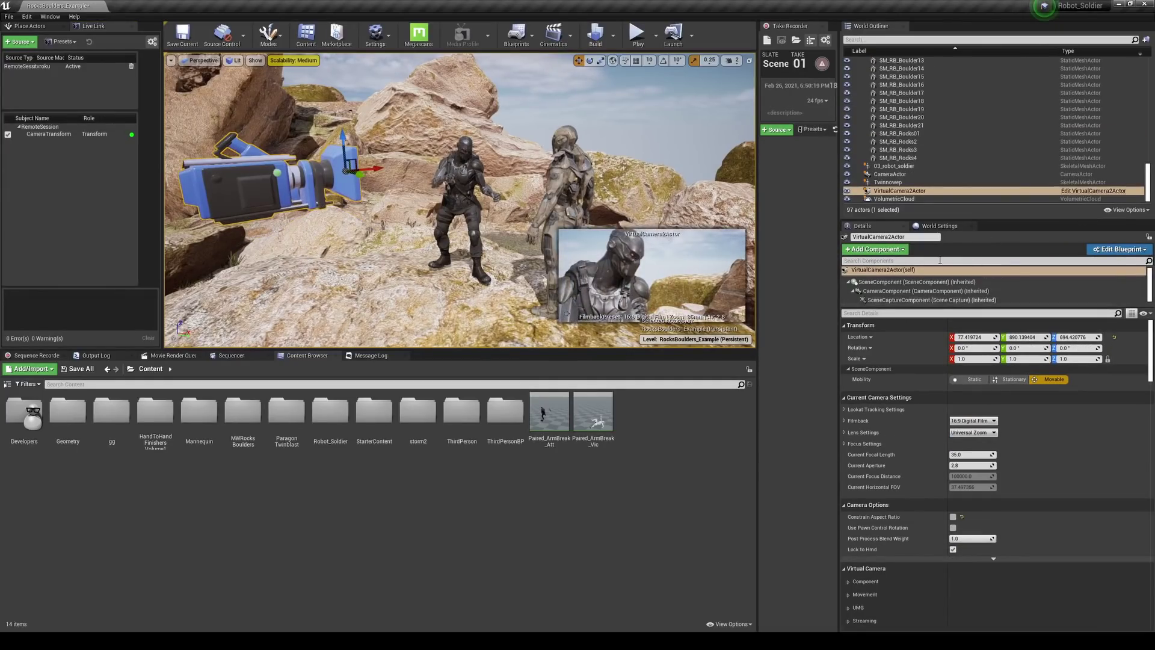
Step: Select the virtual camera's VCam component and set its Live Link Subject to CameraTransform
scroll(919, 293, down, 1)
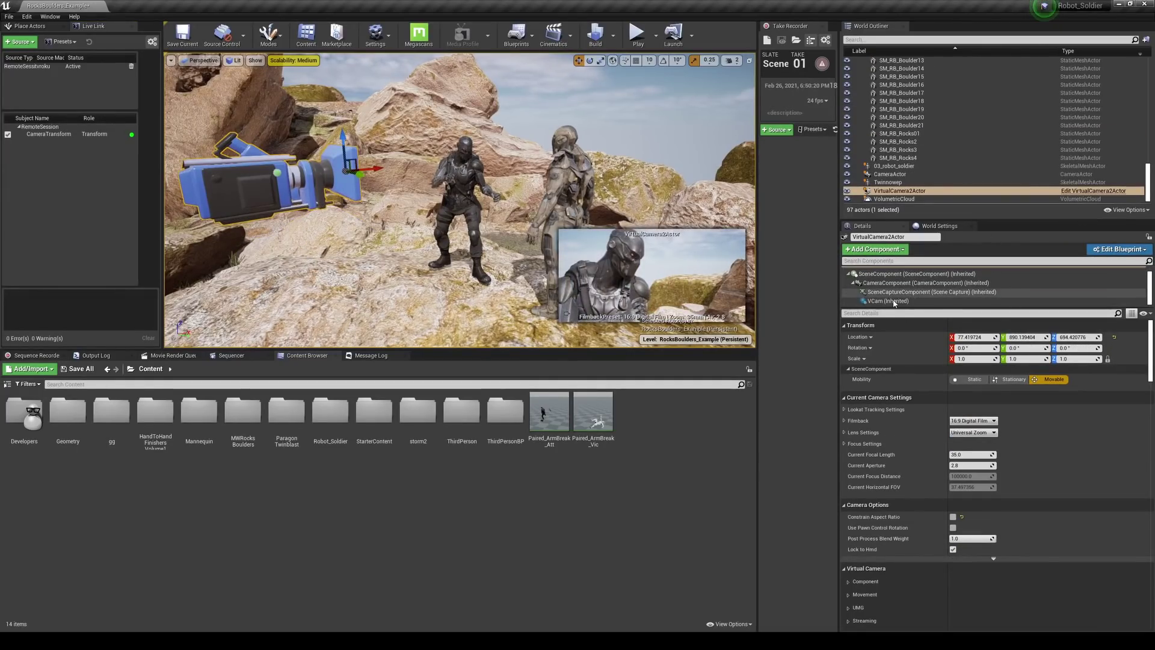
click(893, 301)
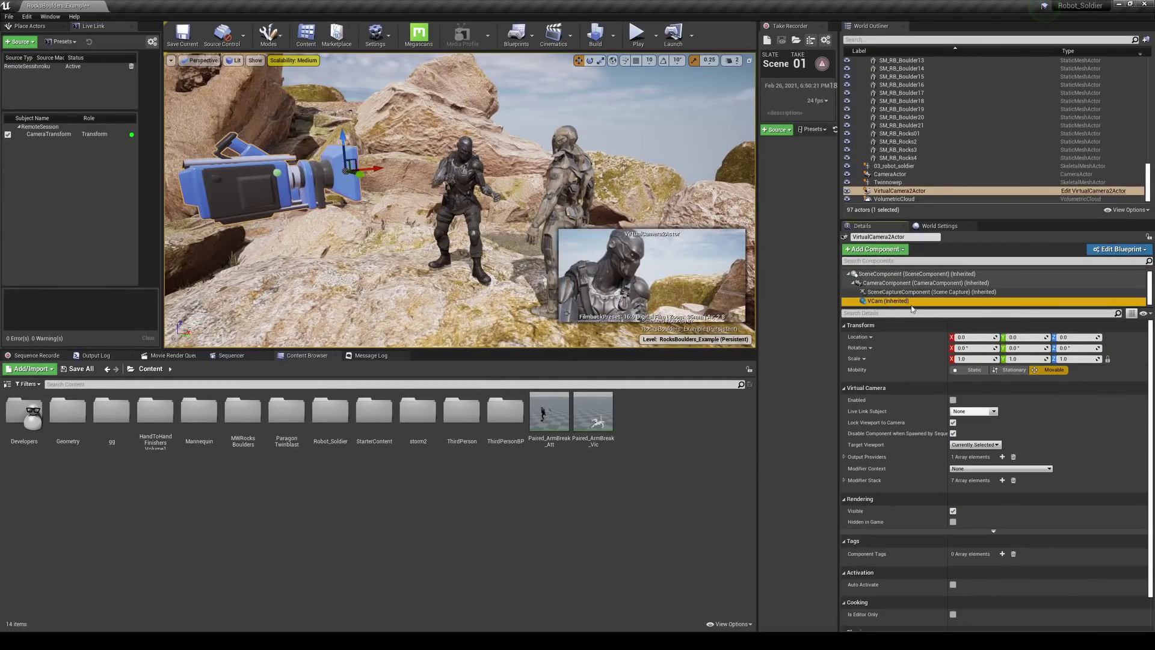
click(994, 412)
click(997, 446)
scroll(968, 475, down, 2)
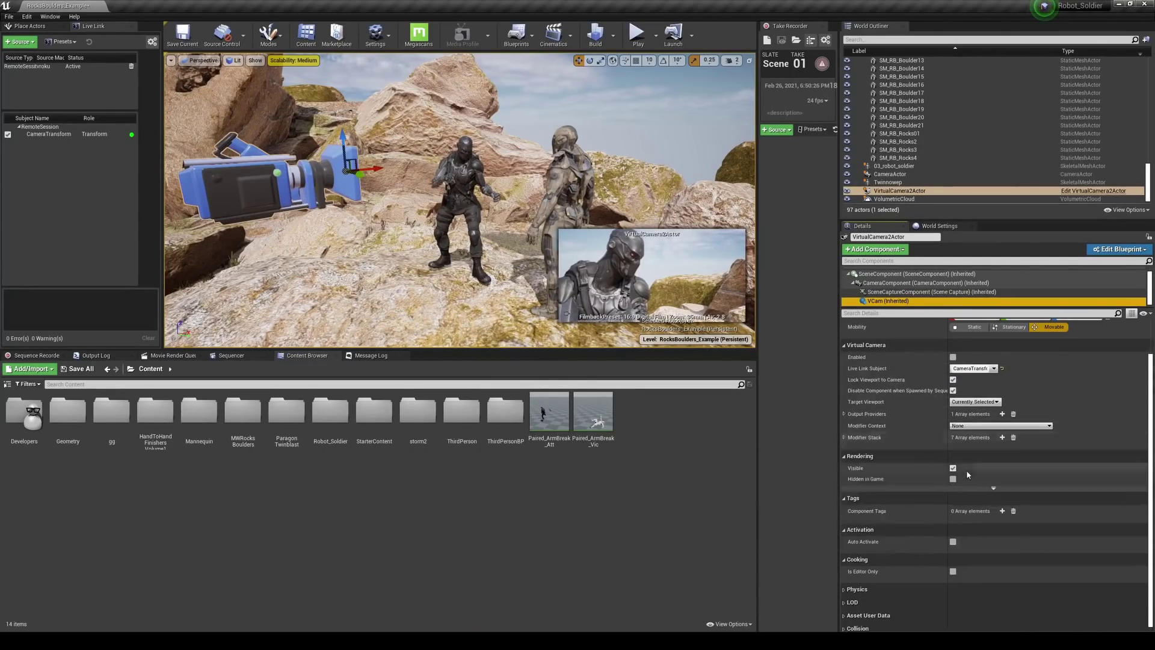
scroll(945, 494, up, 2)
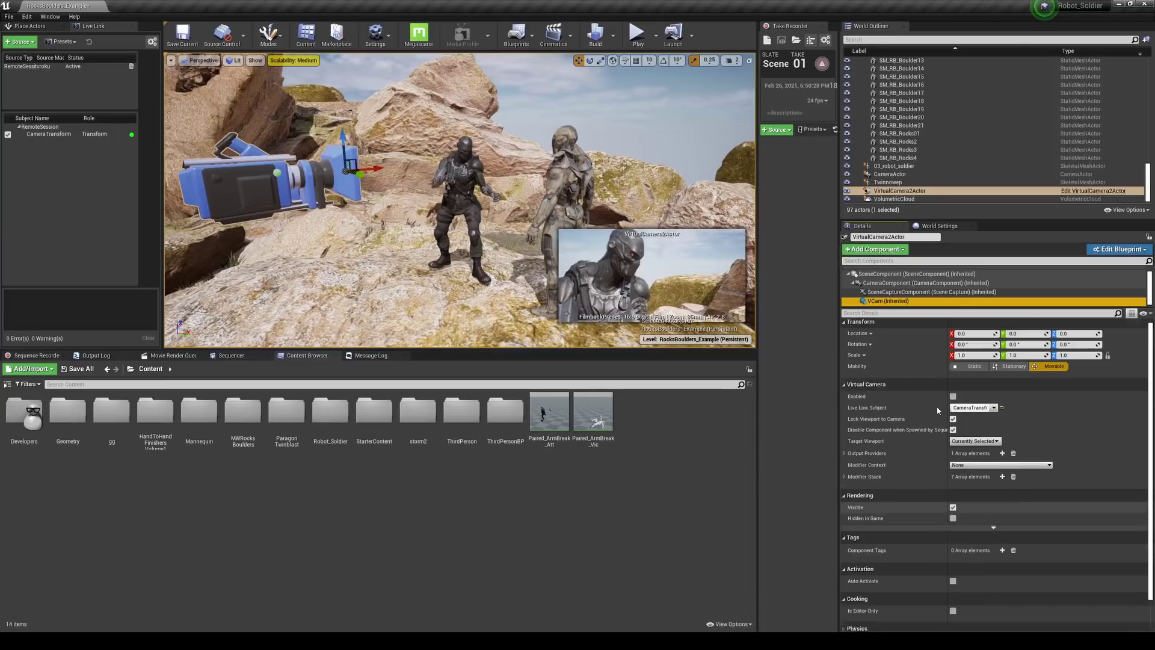
Step: Make the VCam's Unreal Remote Output Provider active and enable the virtual camera component
click(885, 313)
text(is act)
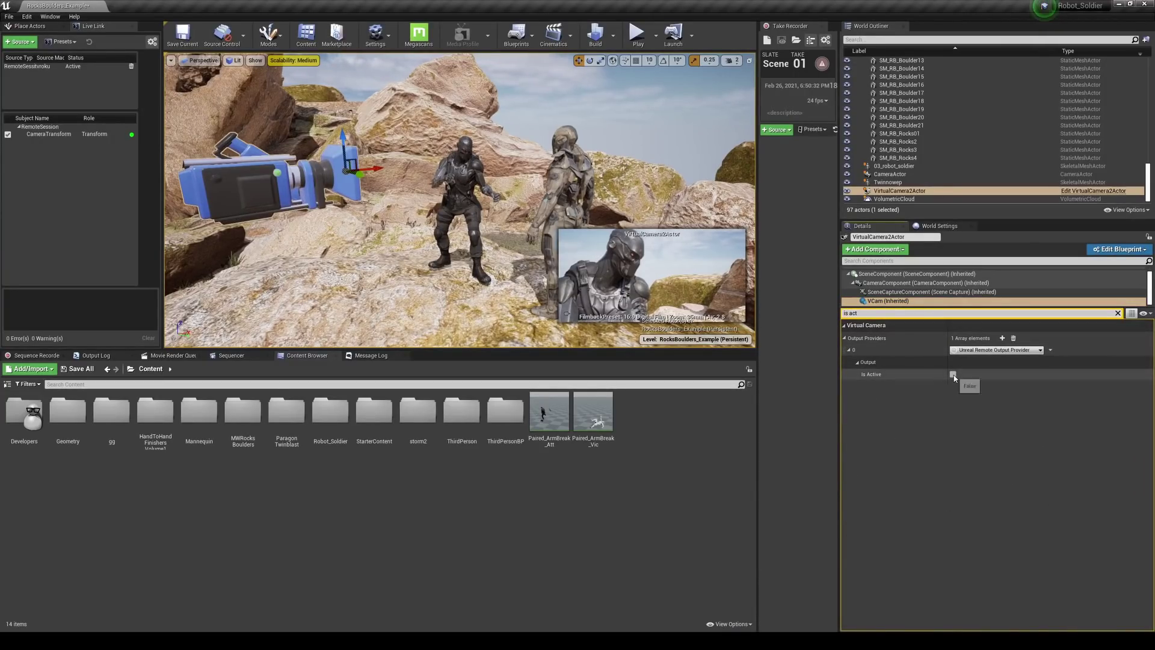
click(1118, 313)
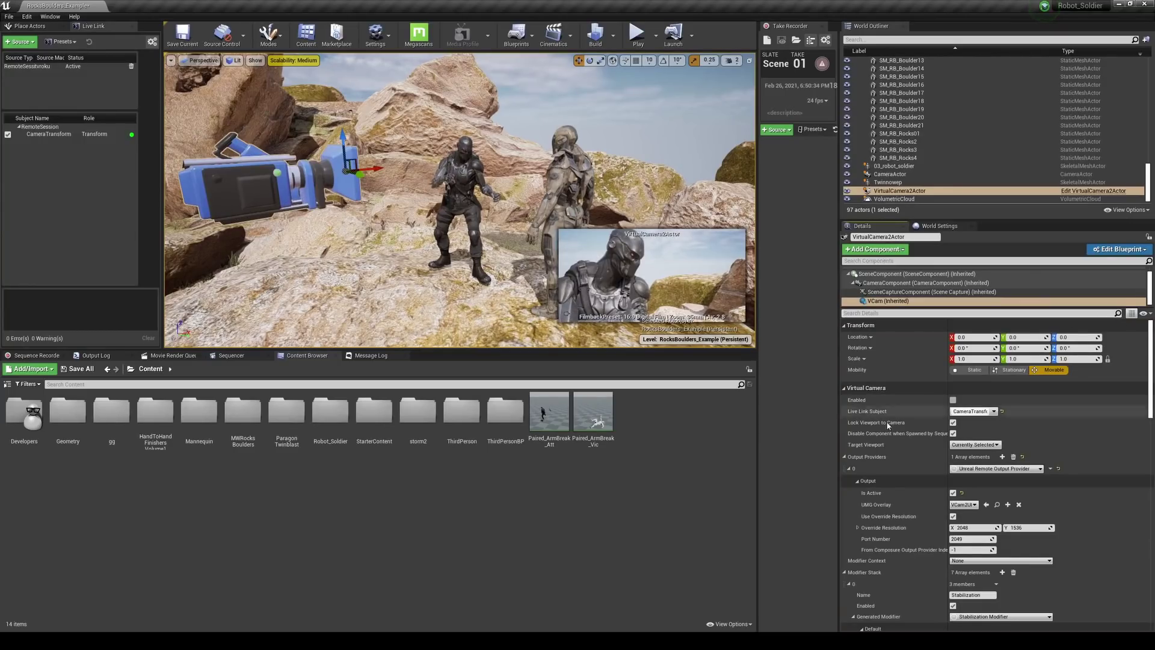
click(953, 400)
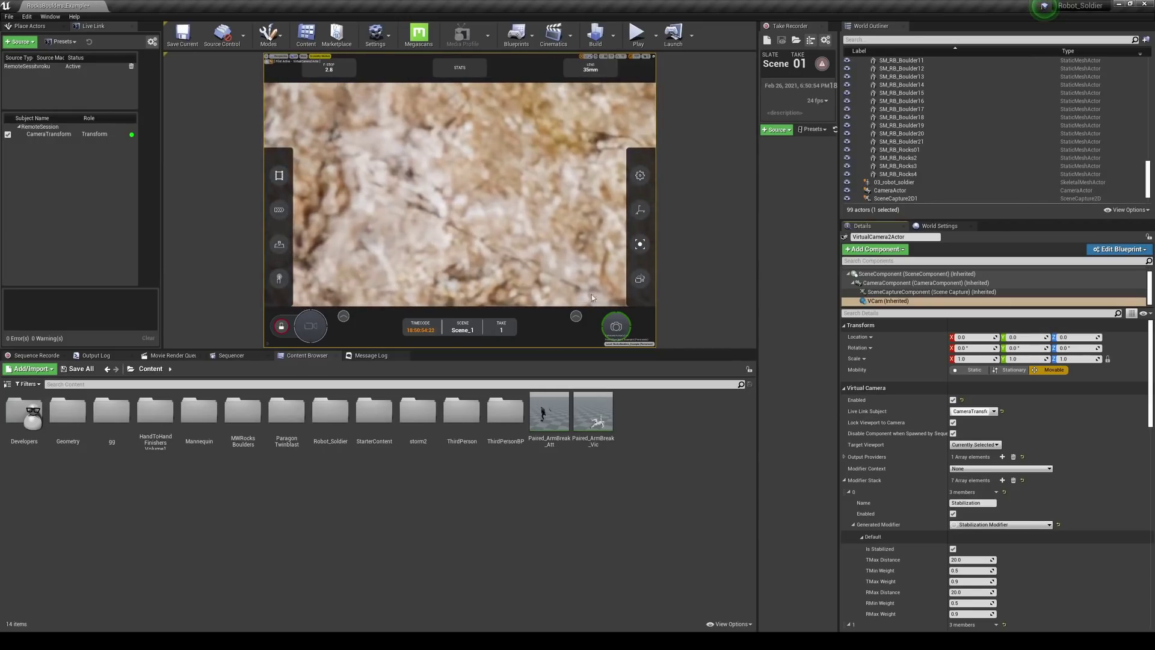
Step: Turn off texture streaming by running the console command r.TextureStreaming 0 from the output log
click(118, 359)
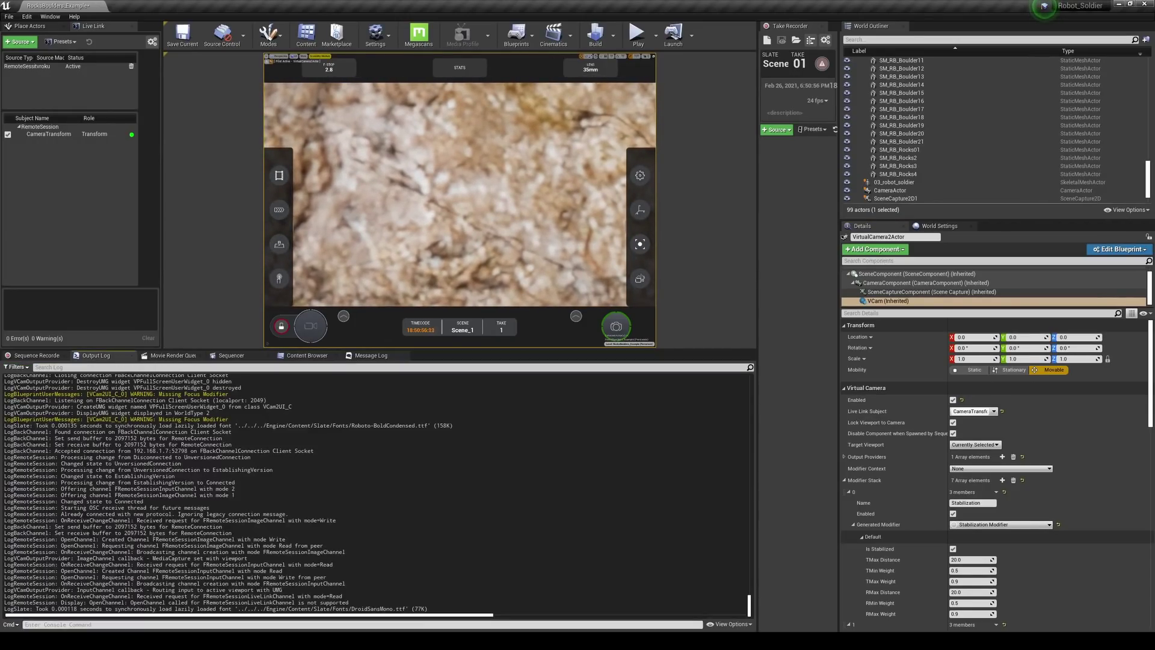
text(textur)
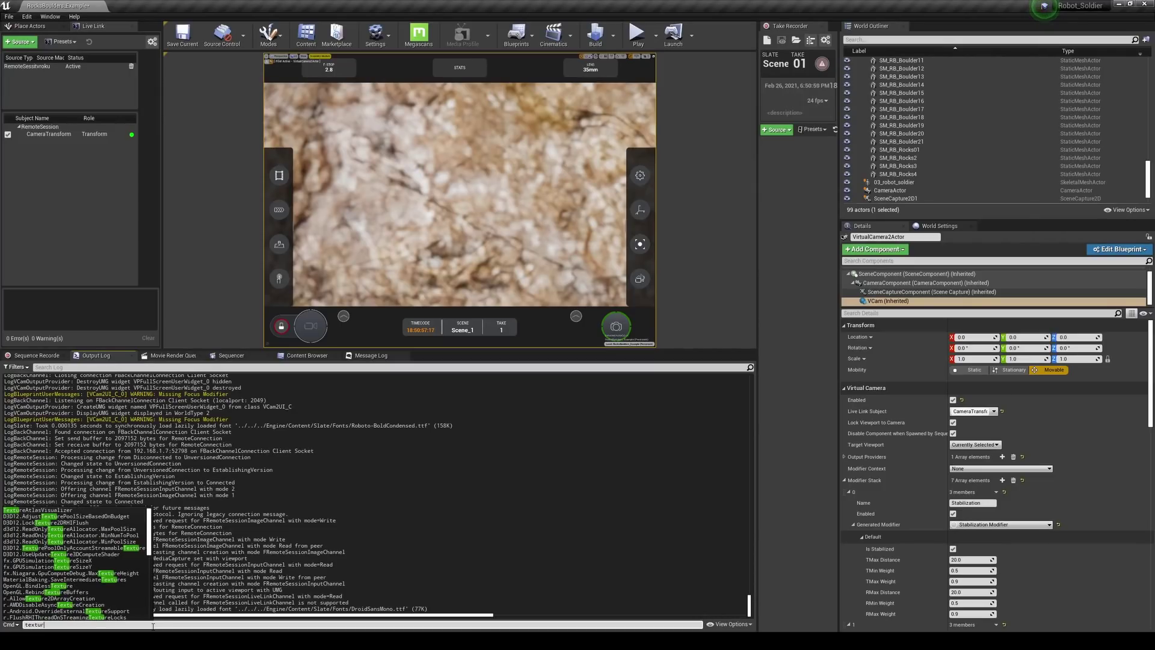
text(e strea)
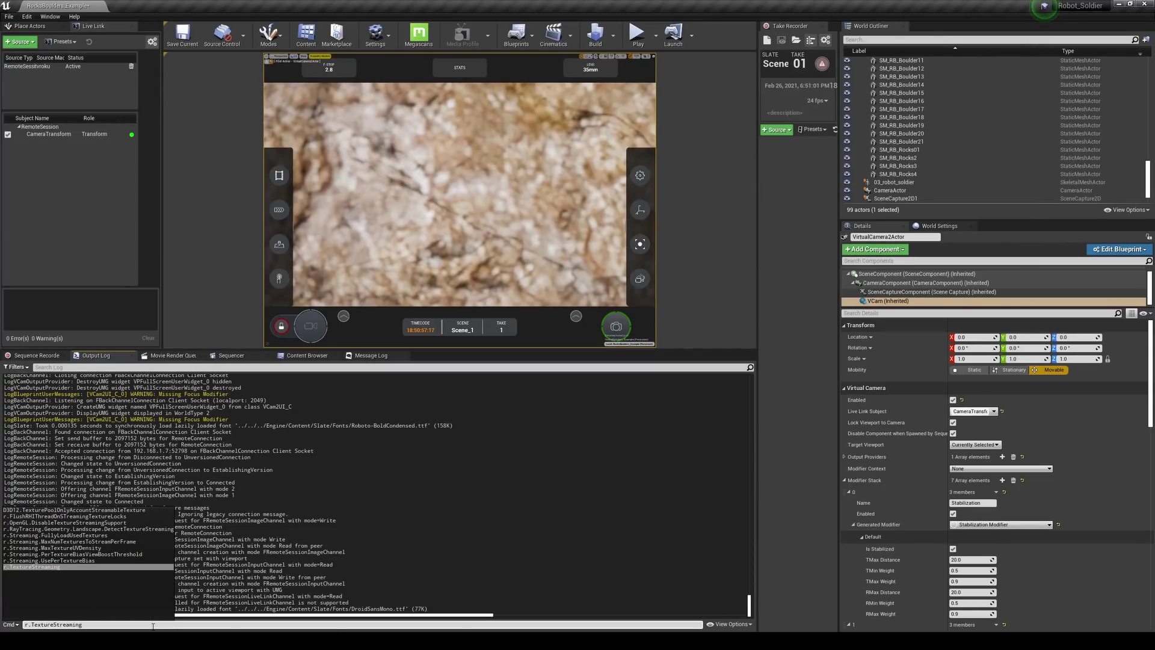
text(0)
key(Return)
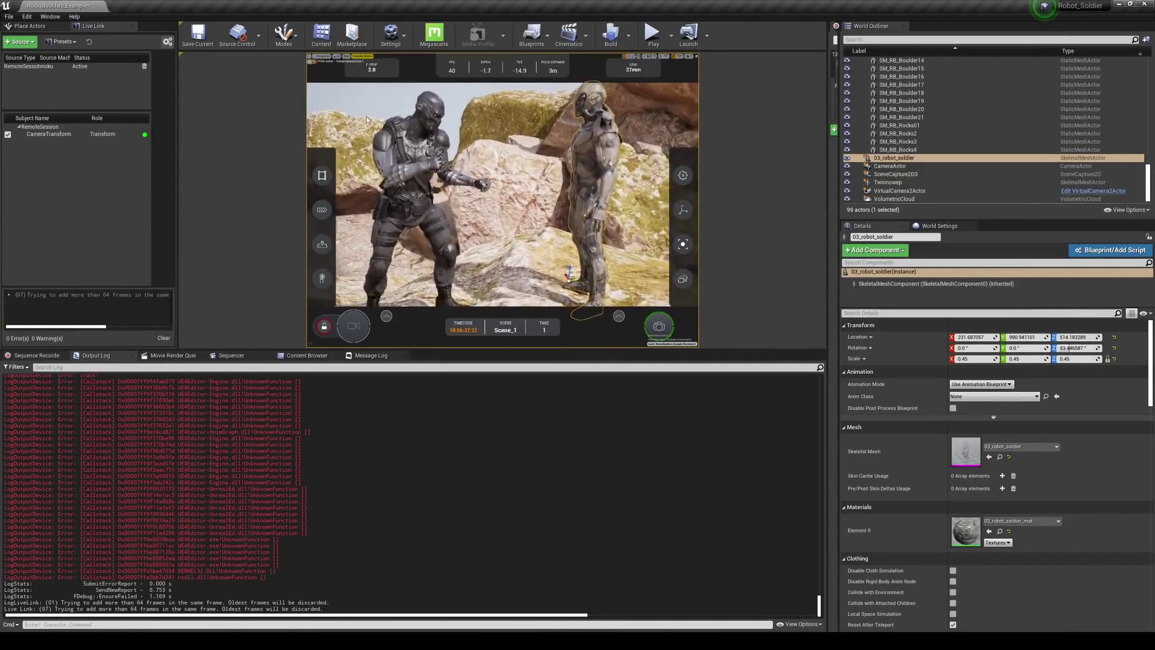
Step: Set the virtual camera's aperture to 11.9 and cycle its filmback through the presets to Micro Four Thirds
click(389, 76)
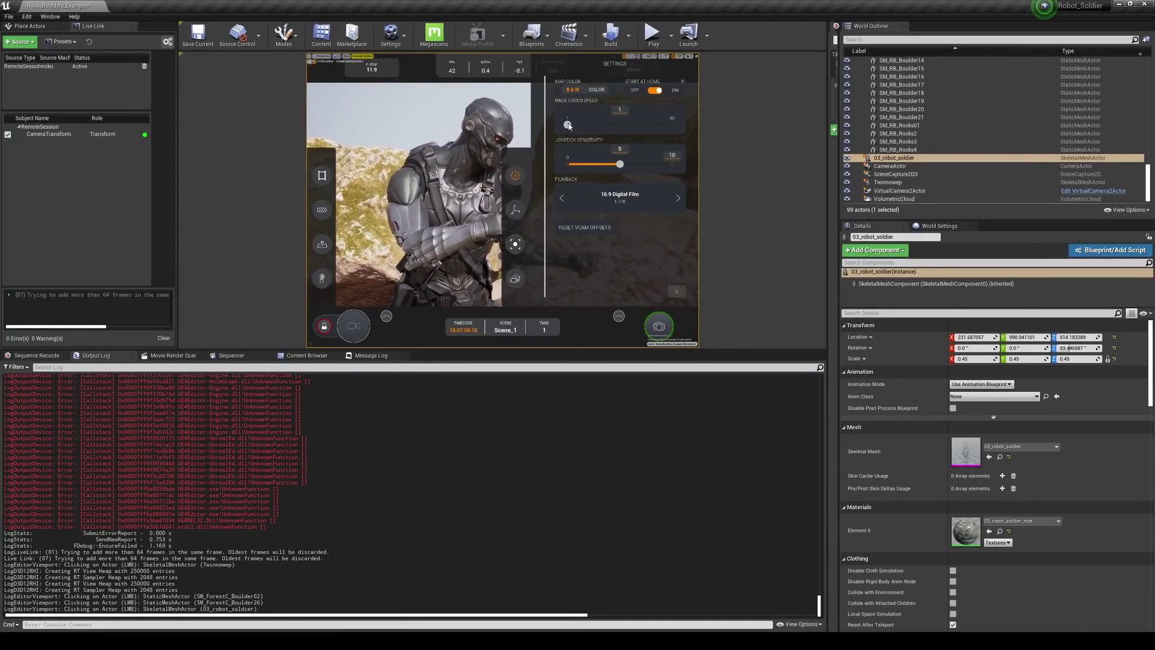
mouse_move(568, 125)
mouse_down()
mouse_move(602, 126)
mouse_move(568, 125)
mouse_up()
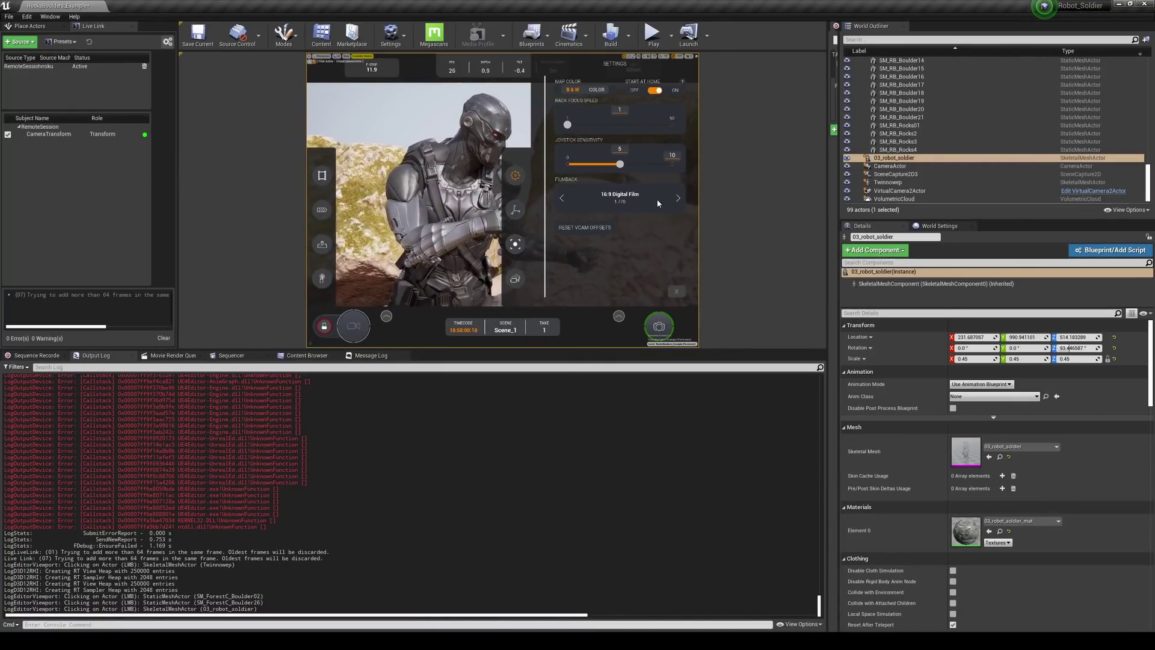
click(679, 198)
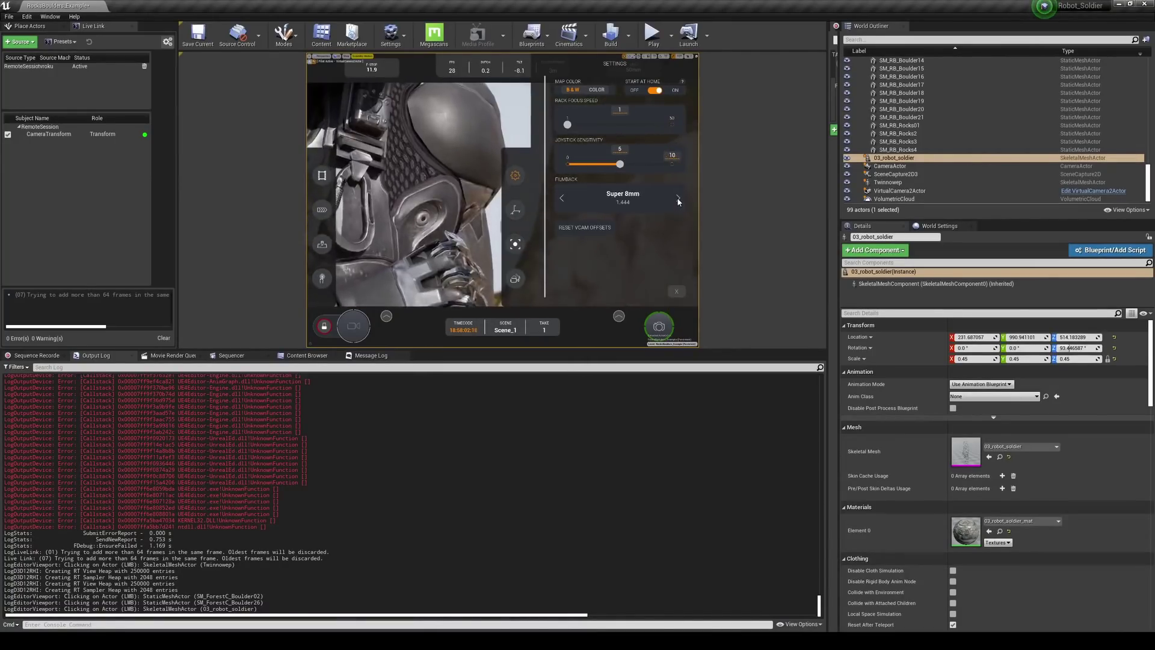
click(678, 199)
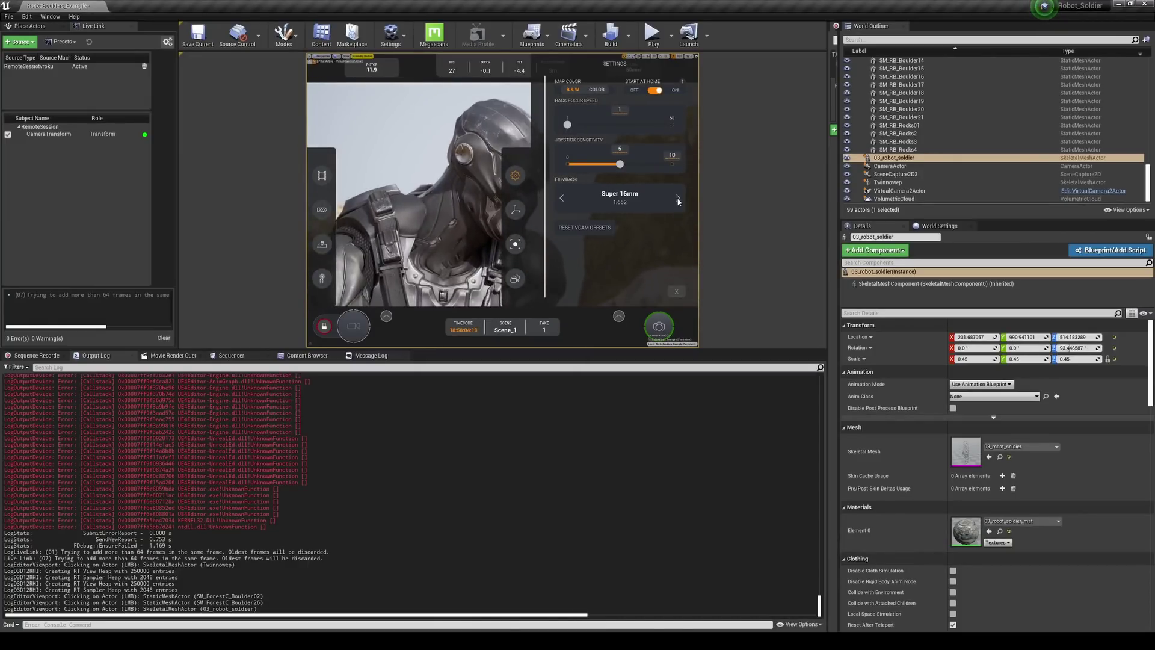
click(678, 199)
click(678, 199)
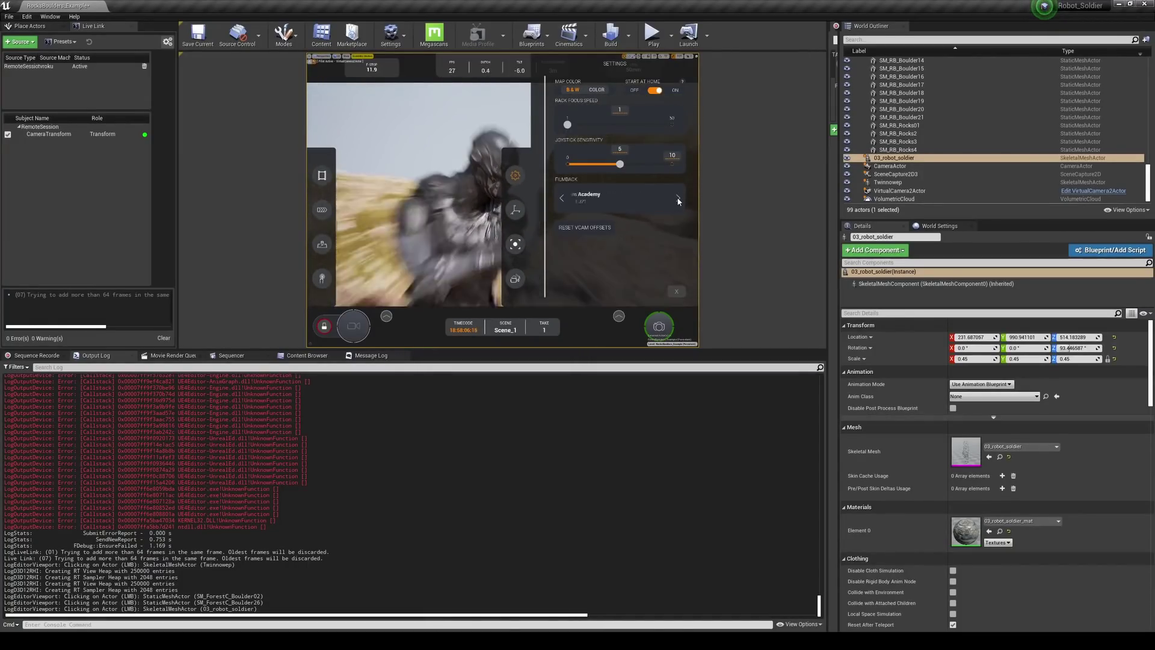
click(678, 199)
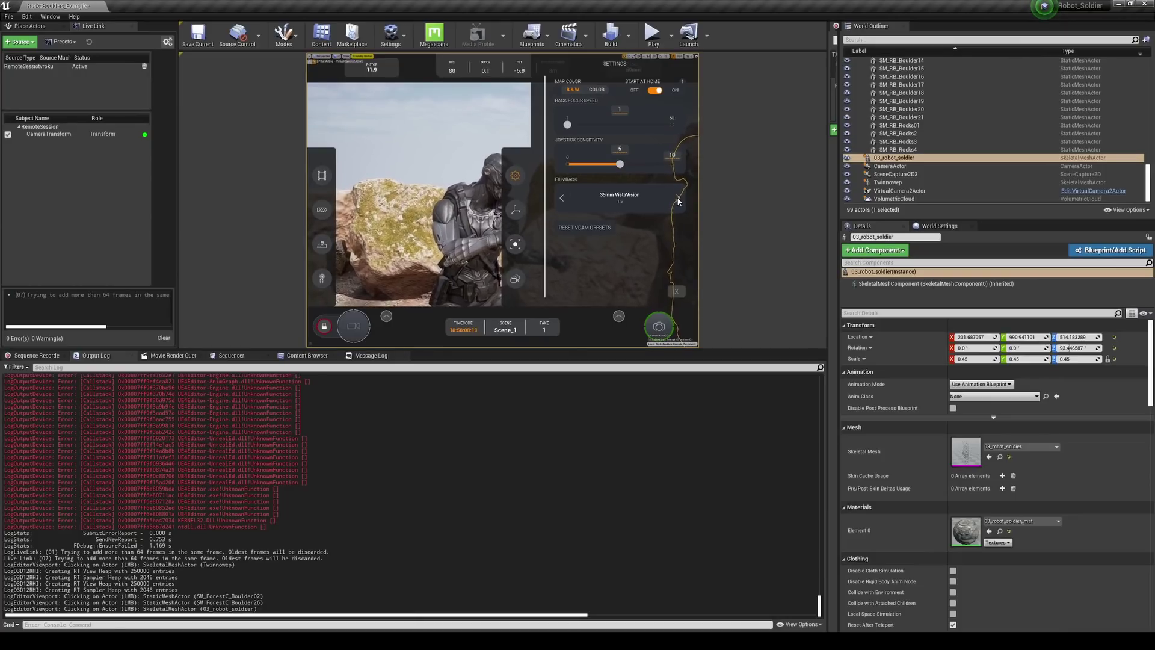
click(678, 198)
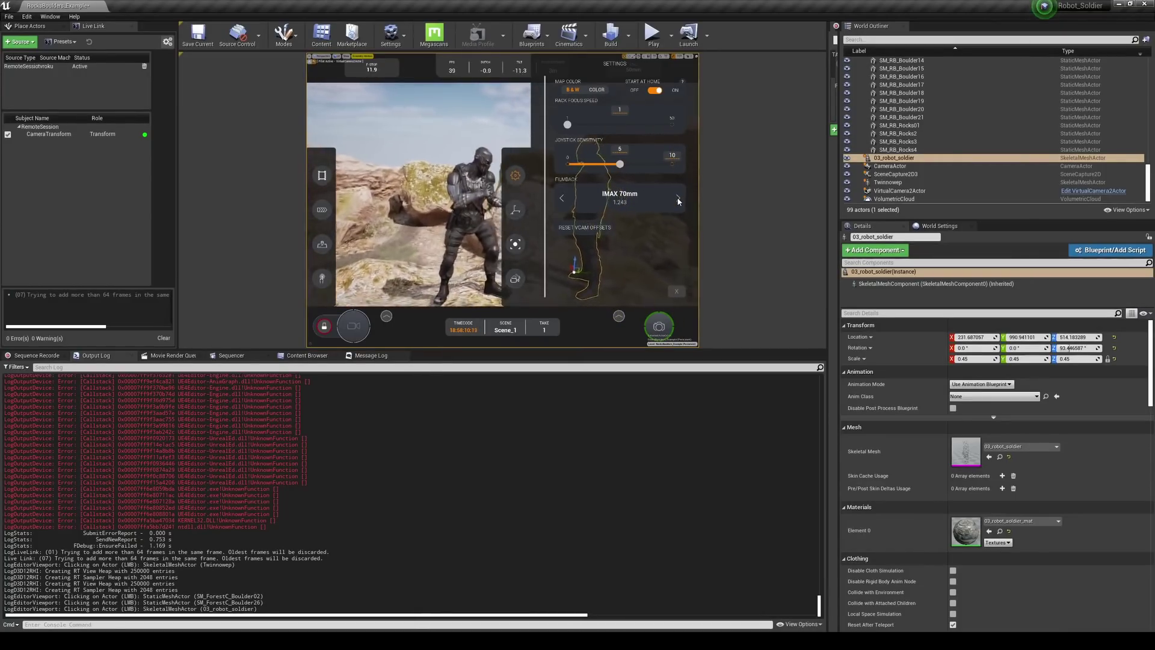
click(678, 199)
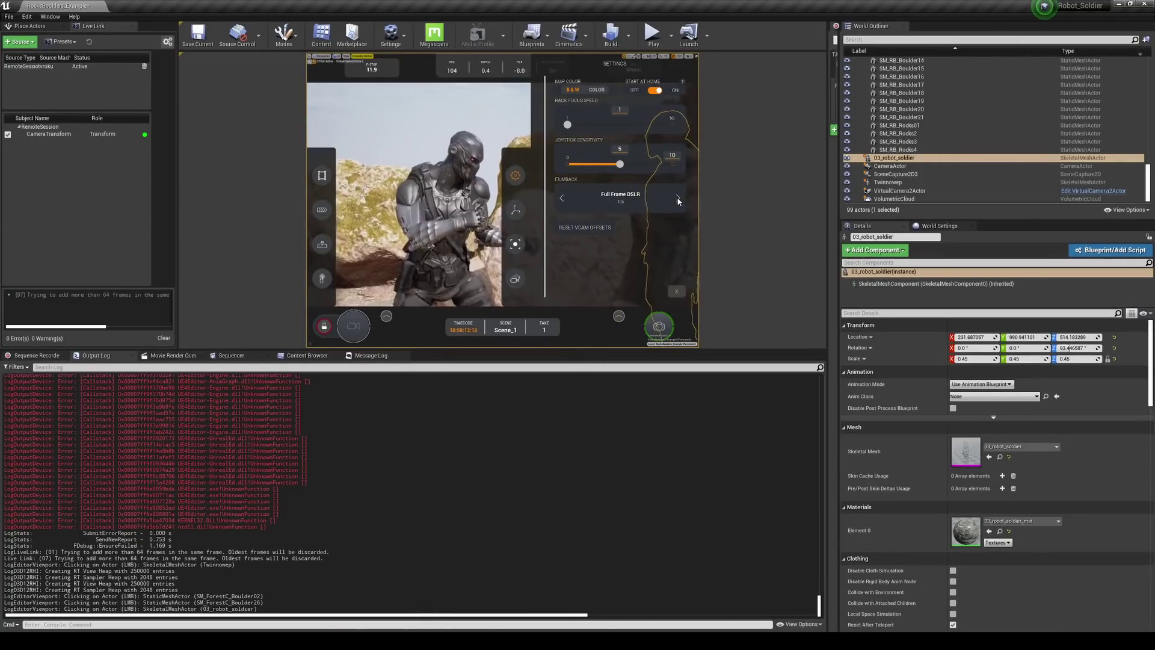
click(678, 199)
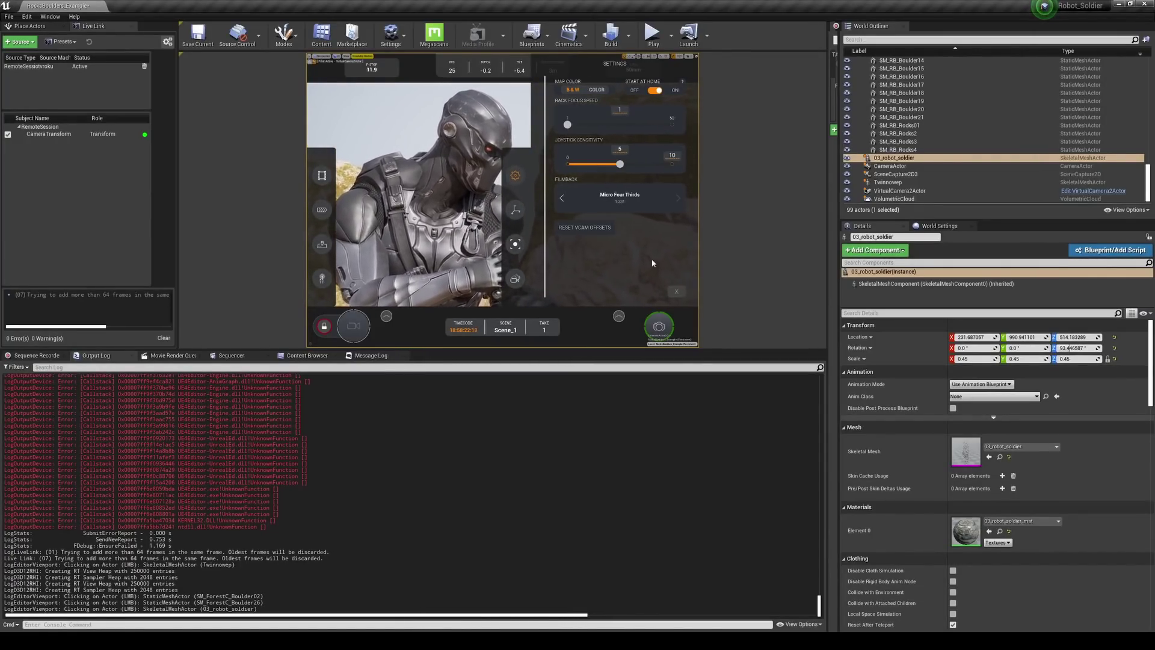
Step: Try stronger translation and rotation stabilization in the virtual camera's motion adjustments, and turn both dials back down to near zero
click(516, 212)
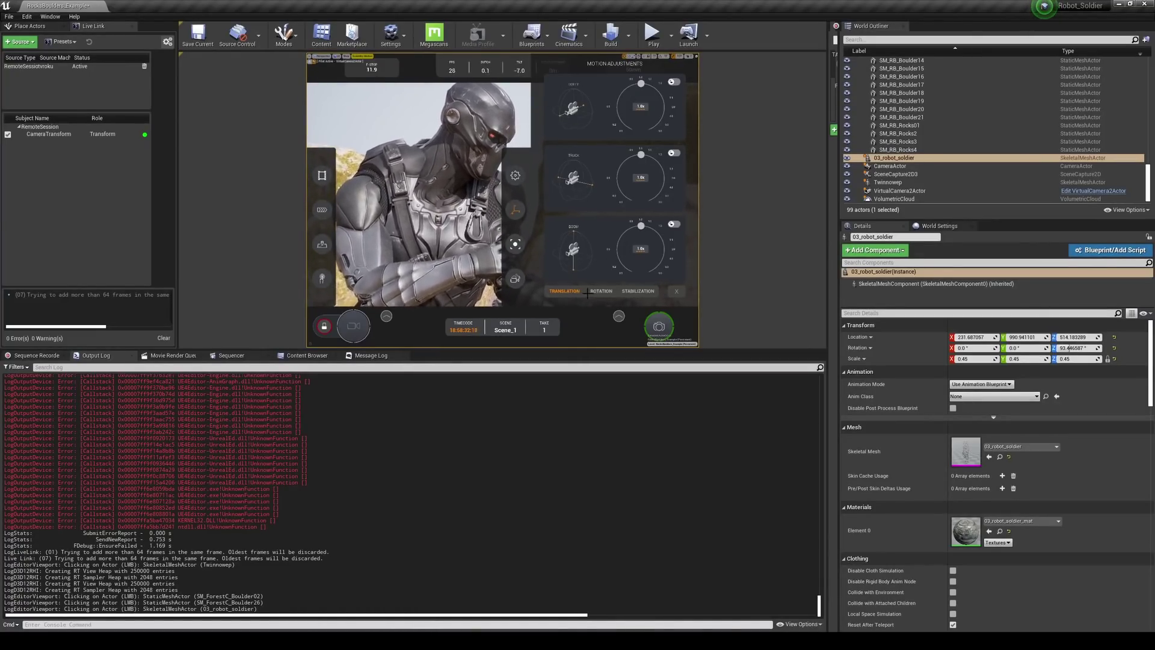
click(638, 290)
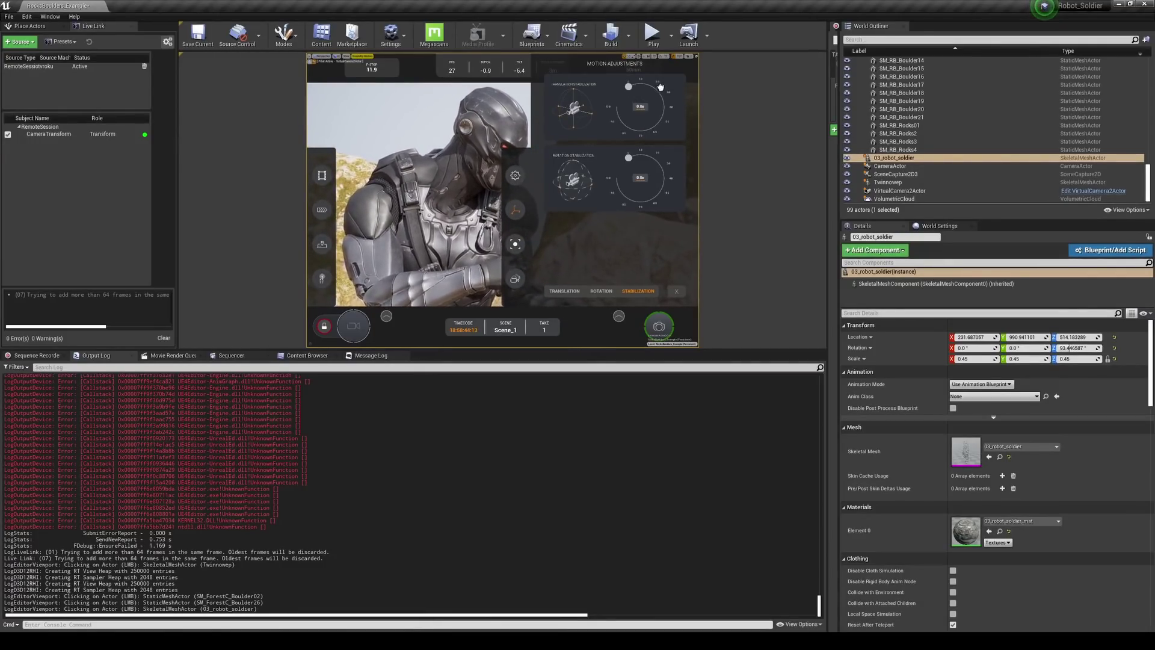
click(665, 110)
drag(628, 158, 663, 176)
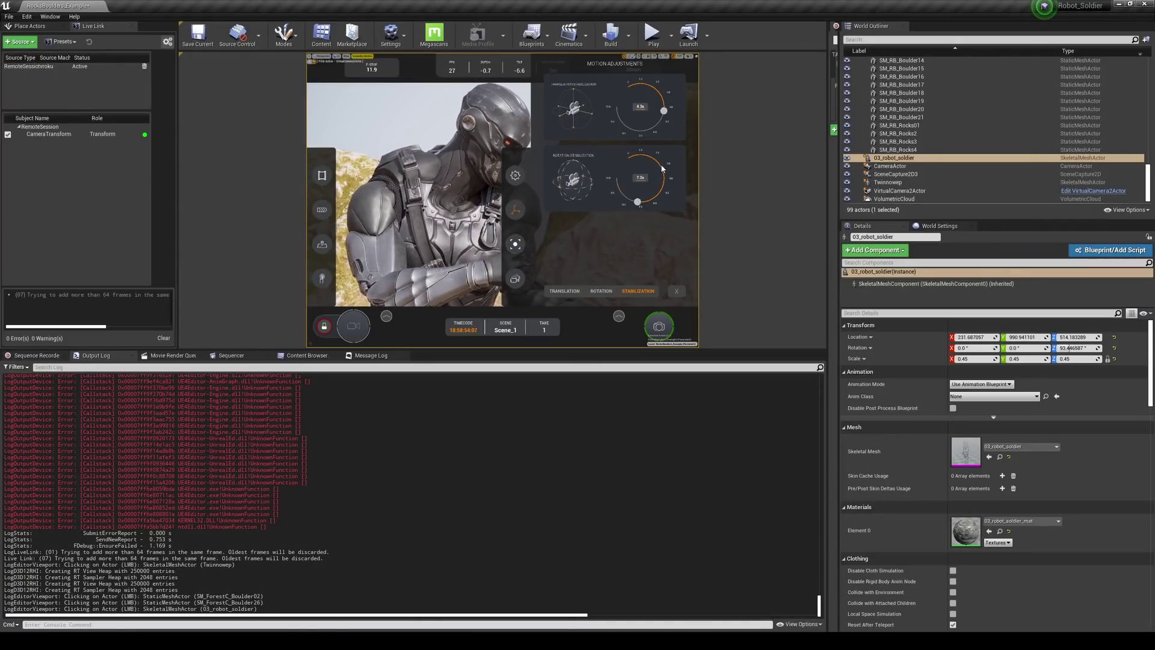
drag(662, 168, 630, 157)
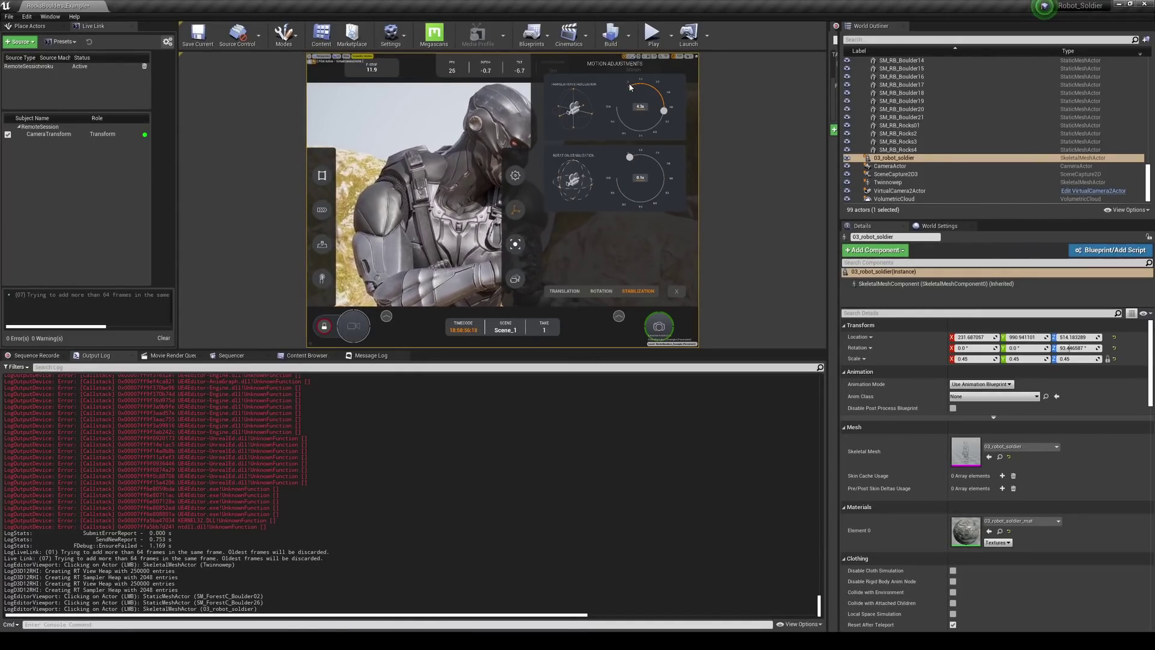
drag(630, 87, 630, 86)
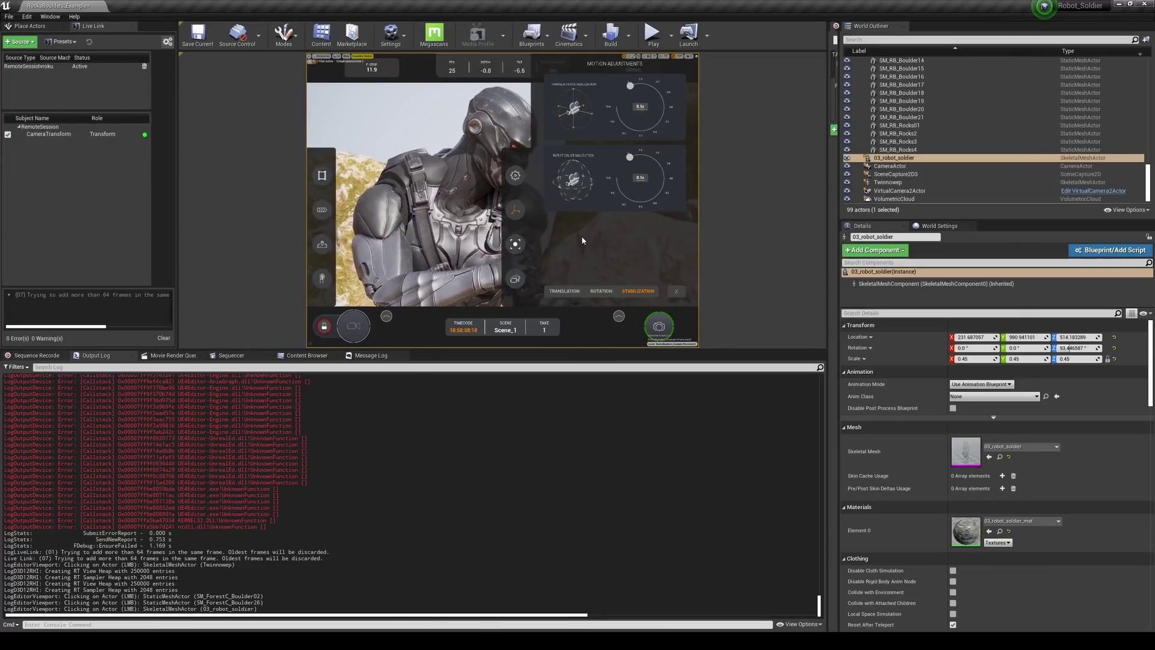
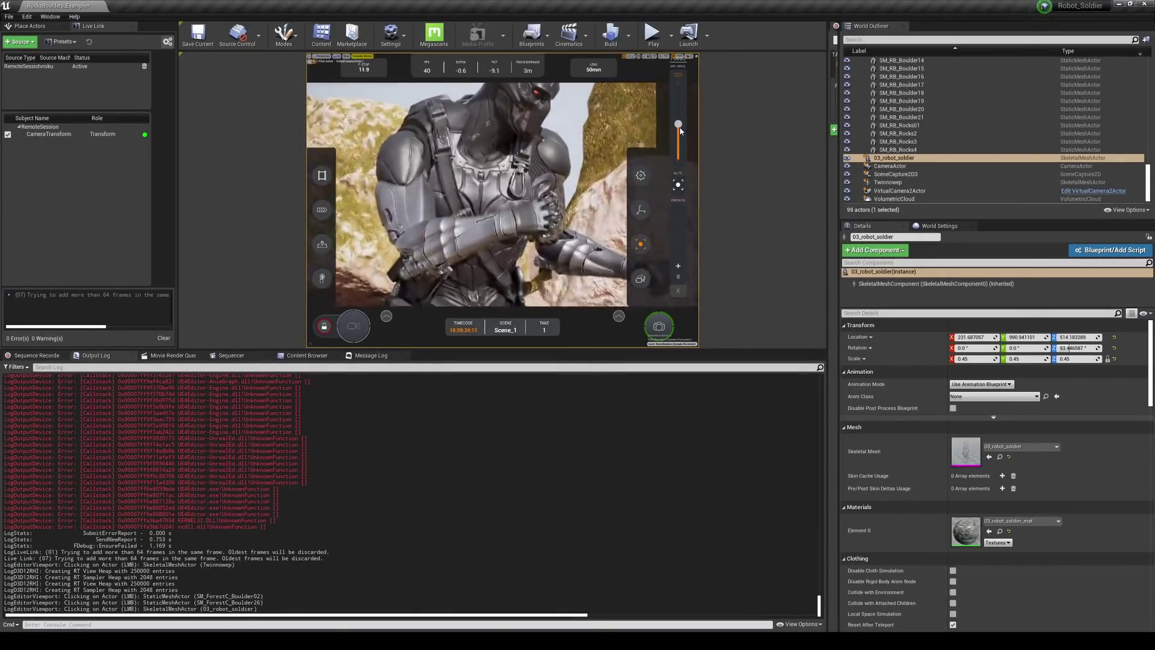
Step: Deselect the soldier and adjust the virtual camera's focus distance down to 32 cm
click(638, 209)
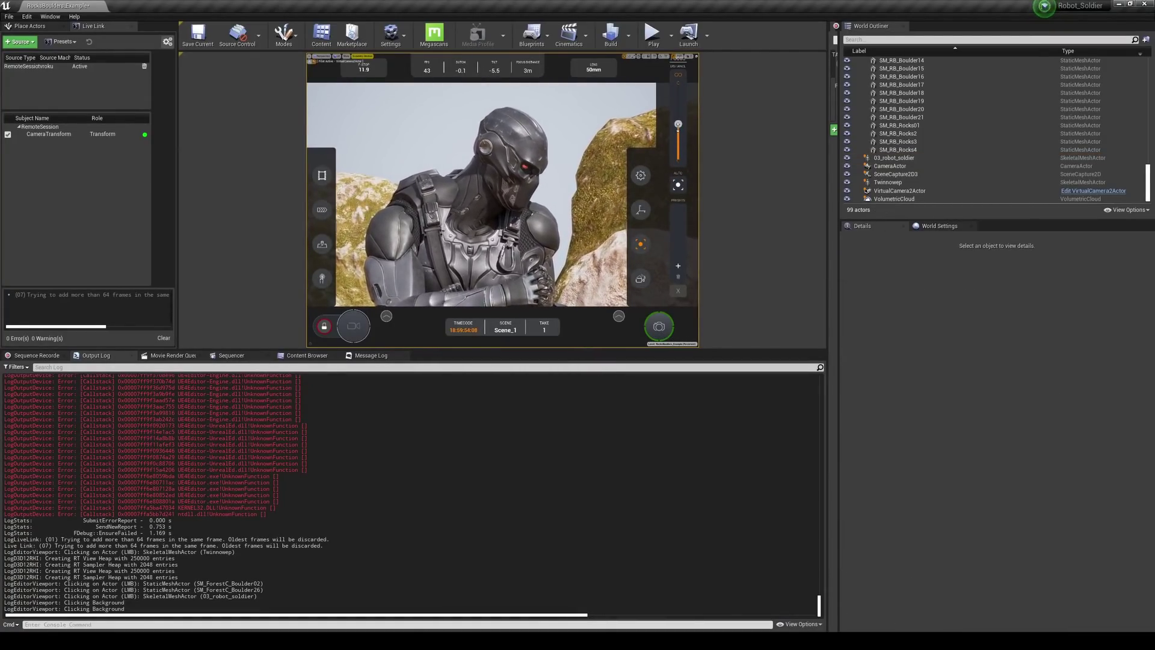
click(678, 187)
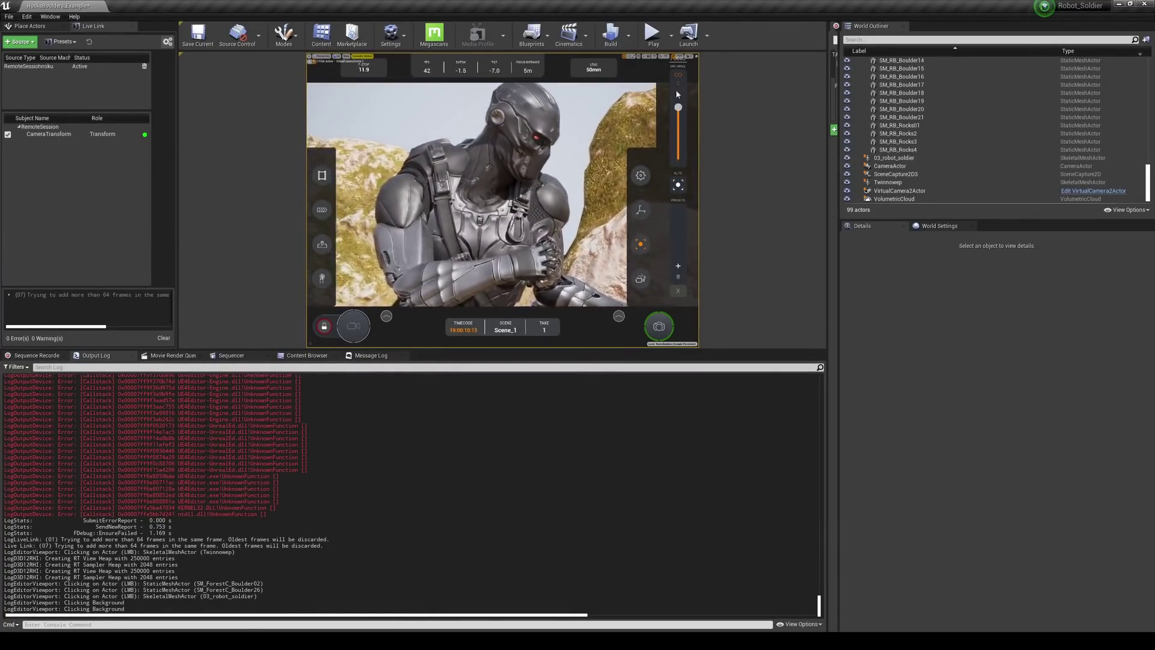
mouse_move(679, 108)
mouse_down()
mouse_move(681, 93)
mouse_move(679, 119)
mouse_up()
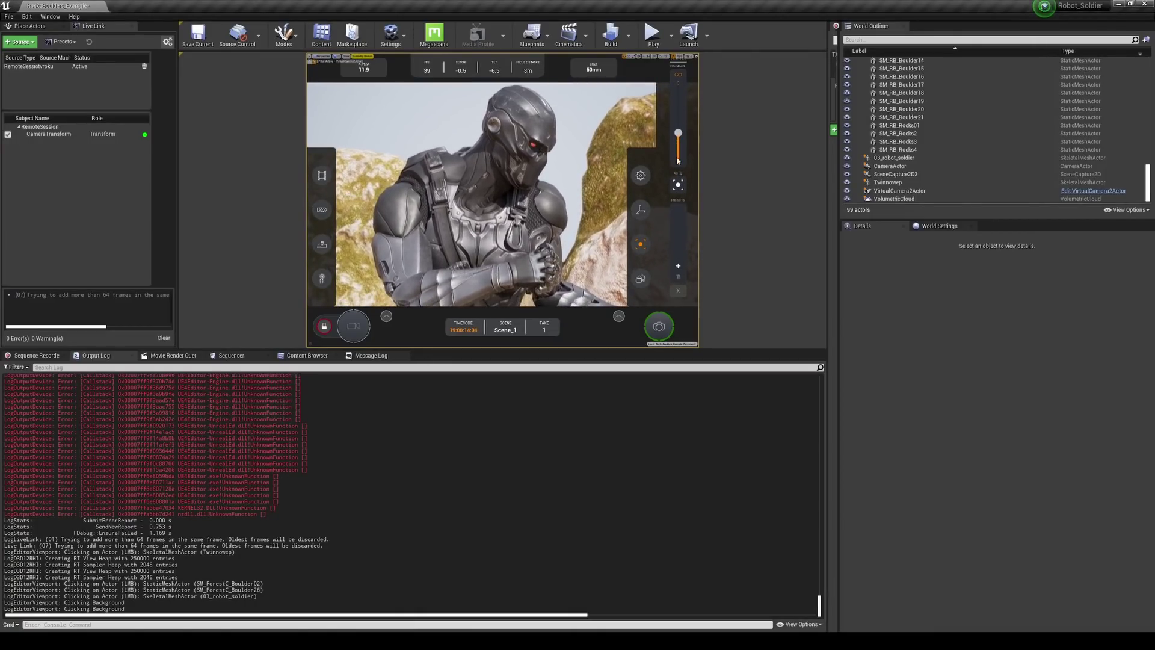
click(679, 159)
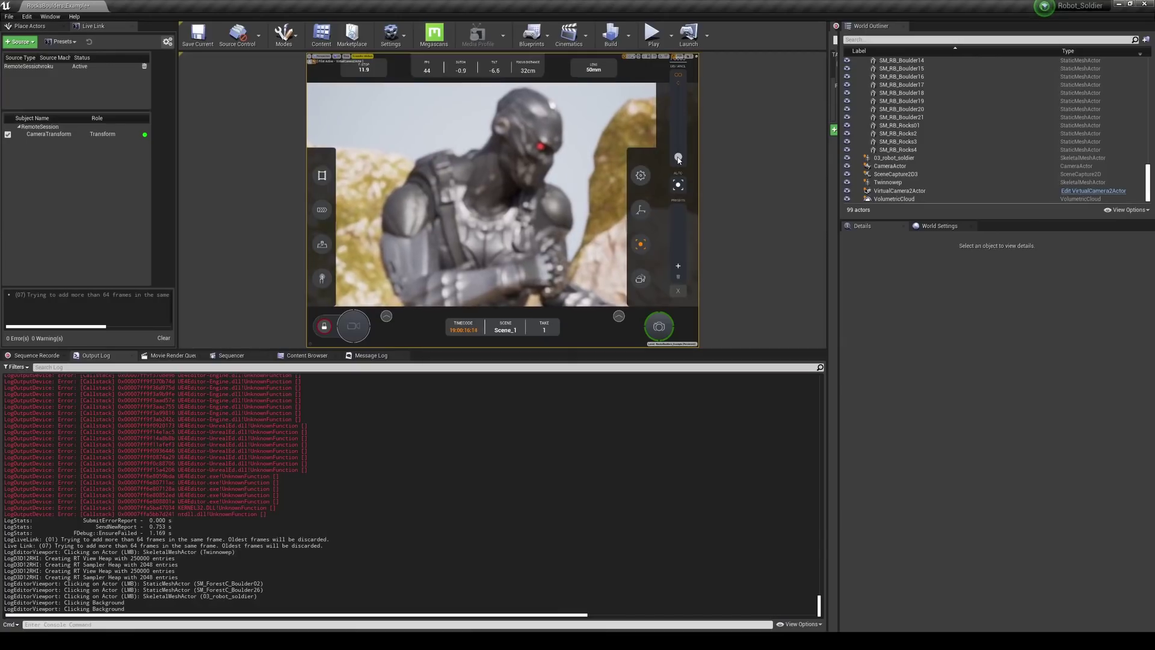
Step: Turn on the virtual camera's autofocus, toggle its on-screen joysticks and try moving the camera with them
click(679, 187)
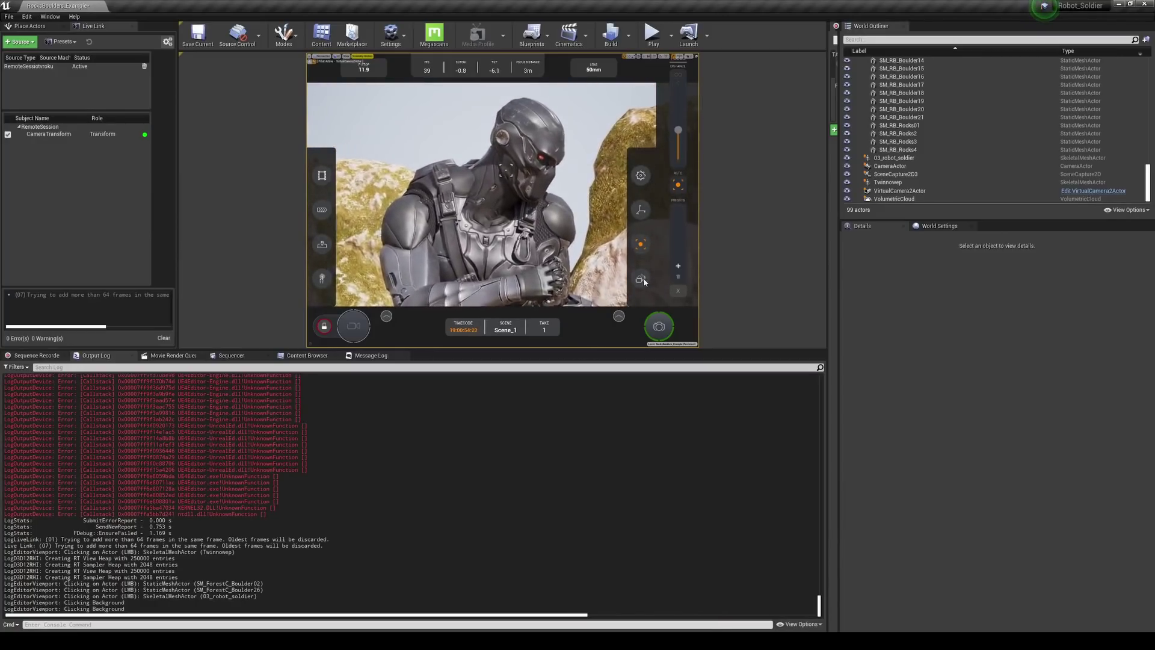
click(642, 279)
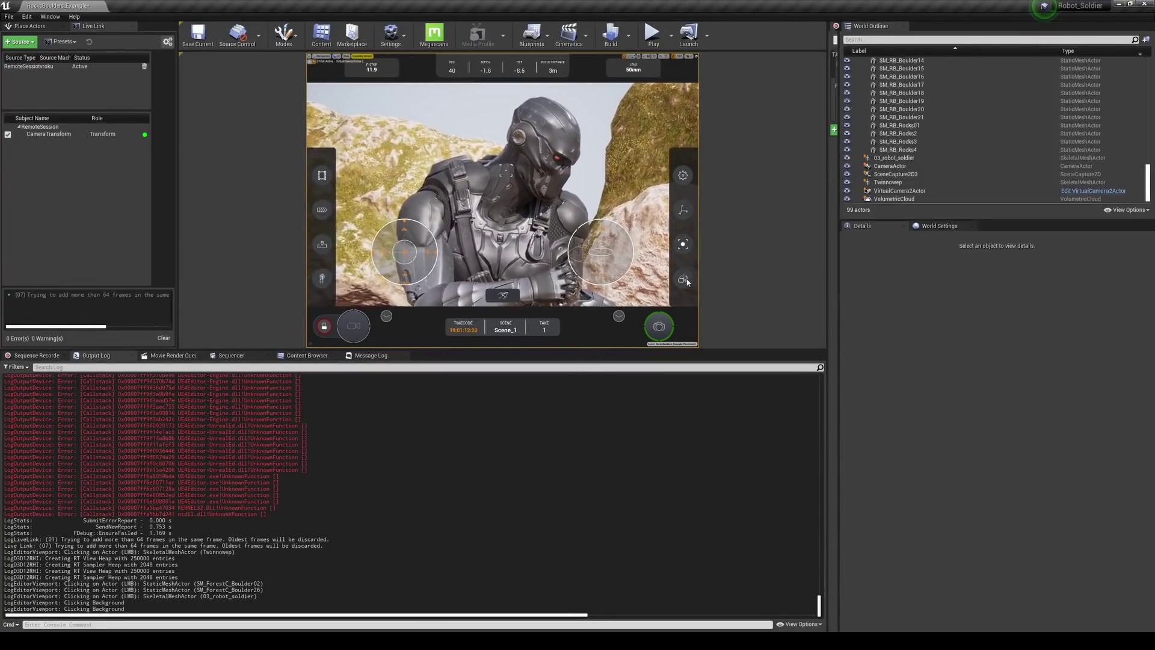
click(620, 317)
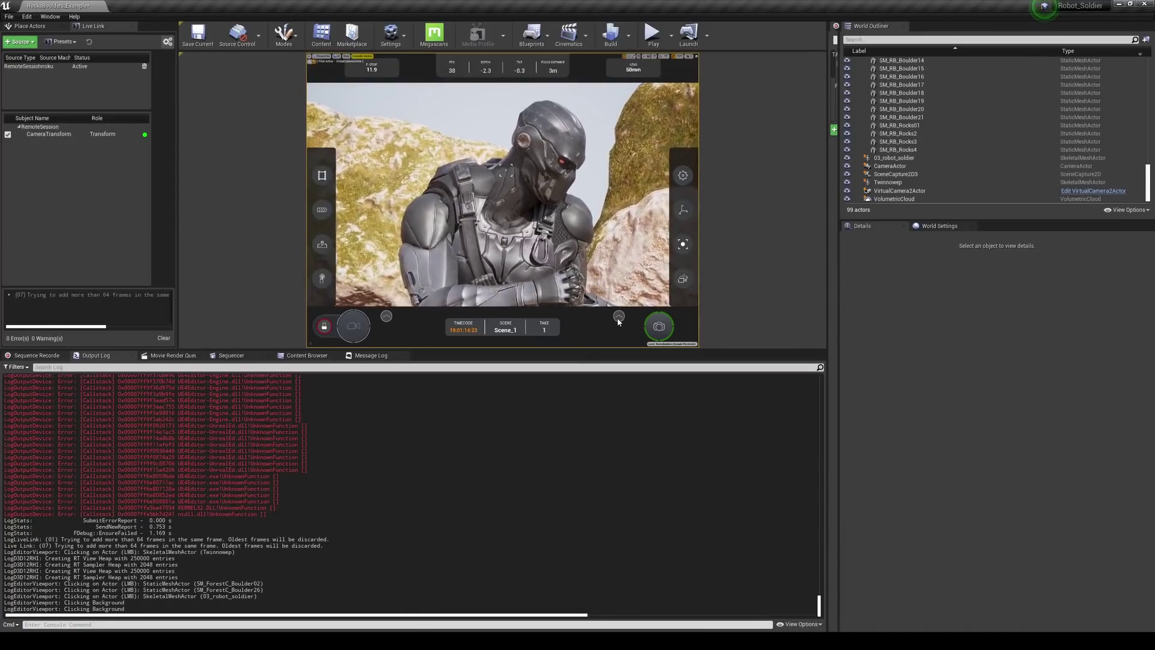
click(619, 317)
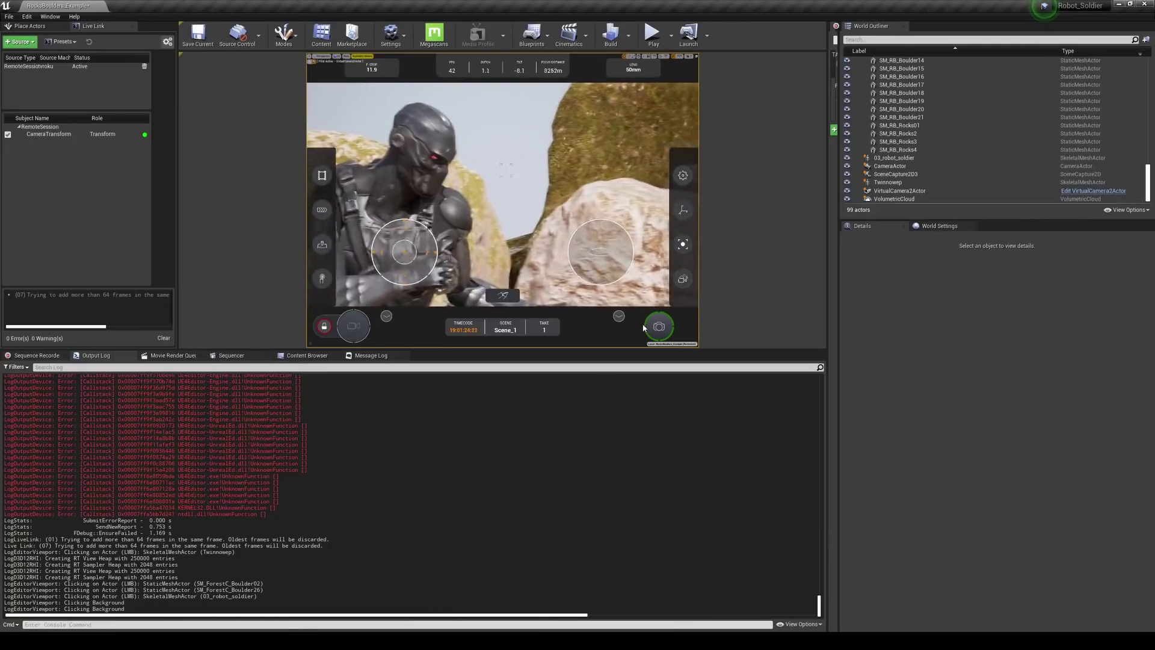
double_click(415, 299)
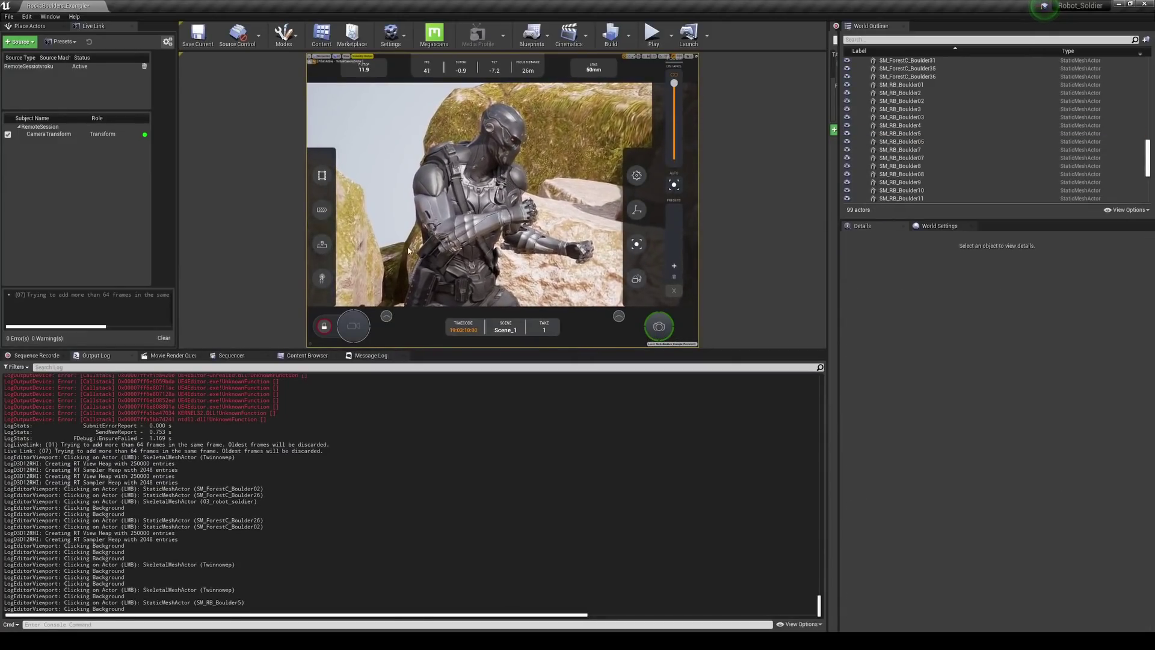
Step: Tour the virtual camera's on-screen map by zooming it out, expanding and shrinking it, and close it to open the takes browser
click(323, 278)
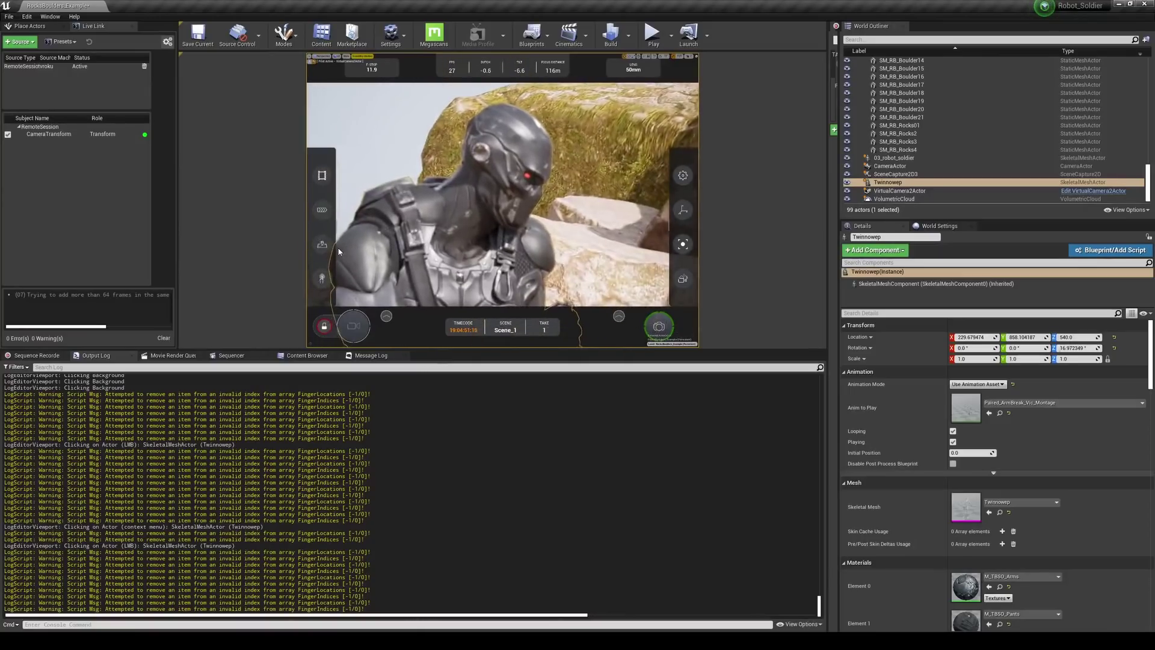
click(325, 245)
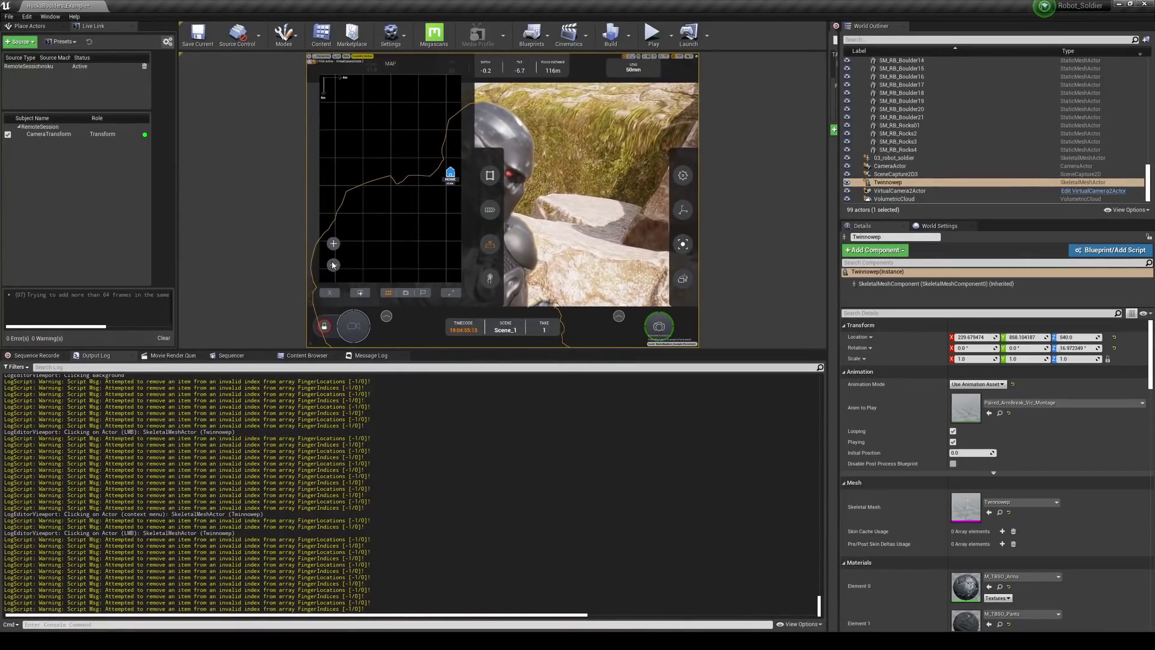
click(333, 265)
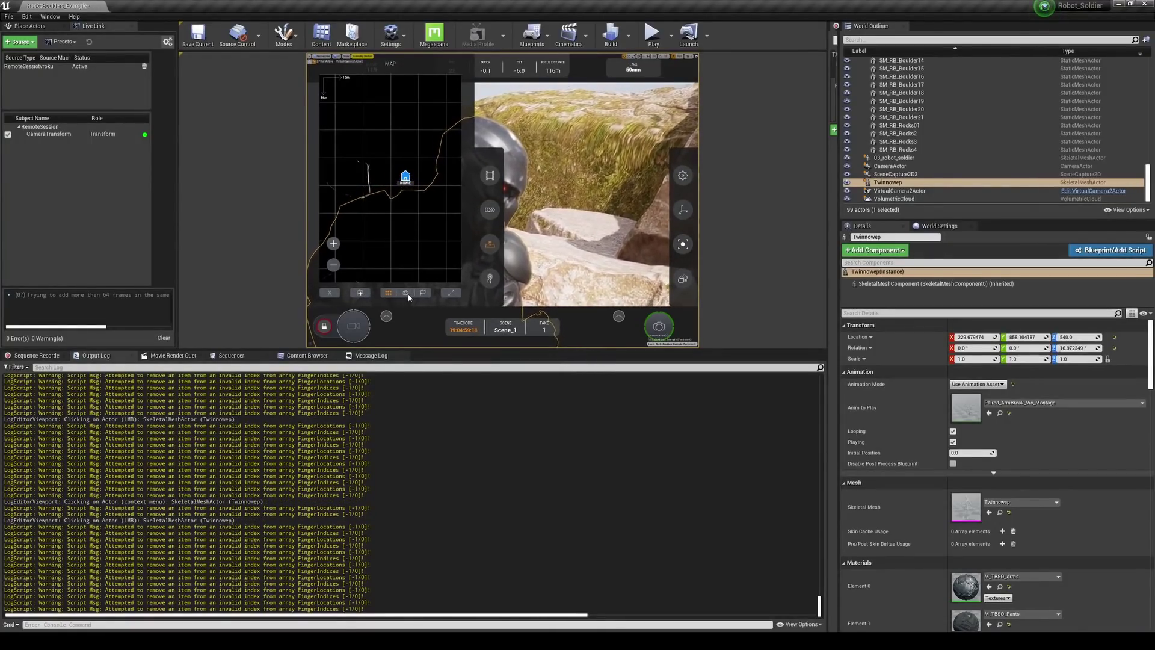
click(450, 293)
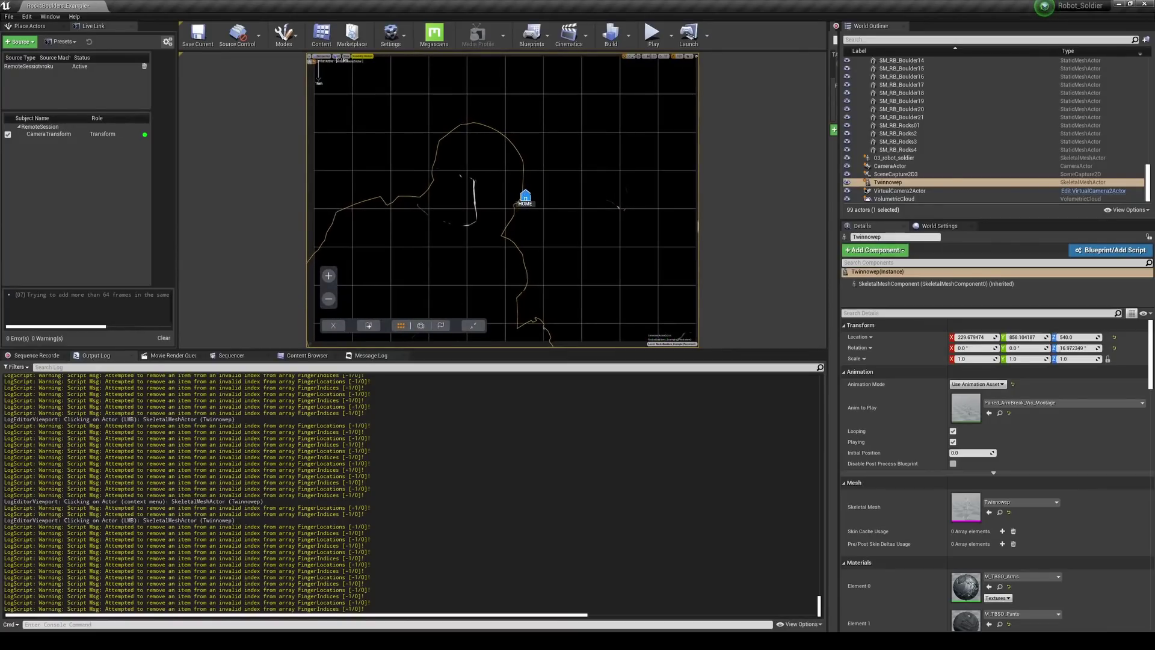
click(475, 326)
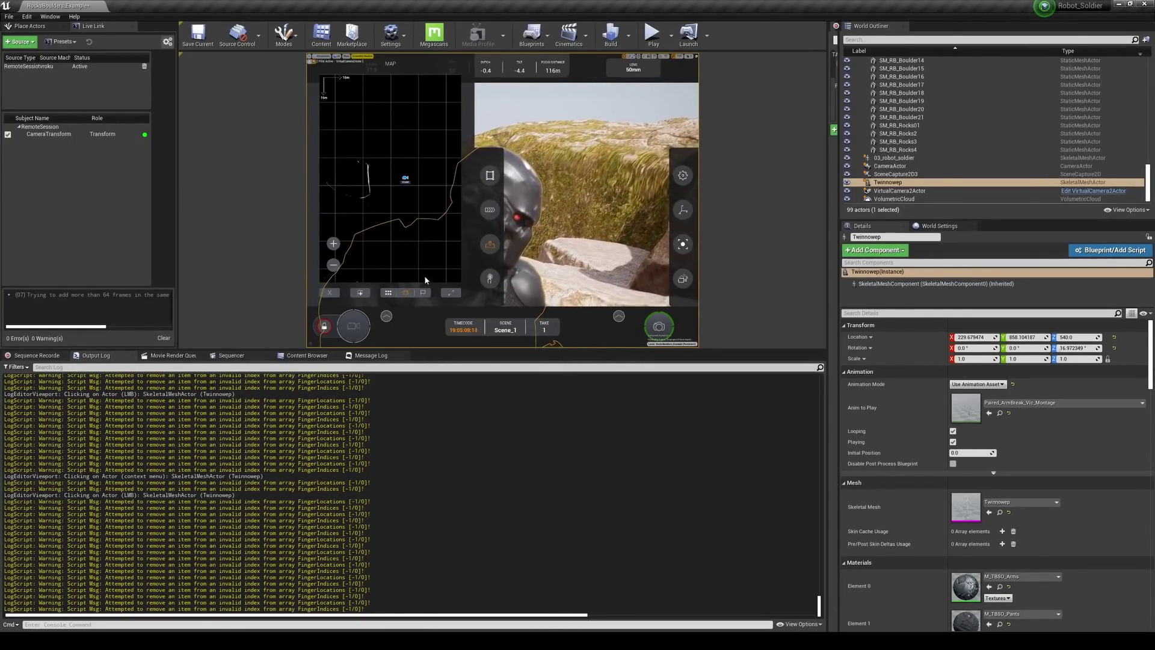
click(361, 293)
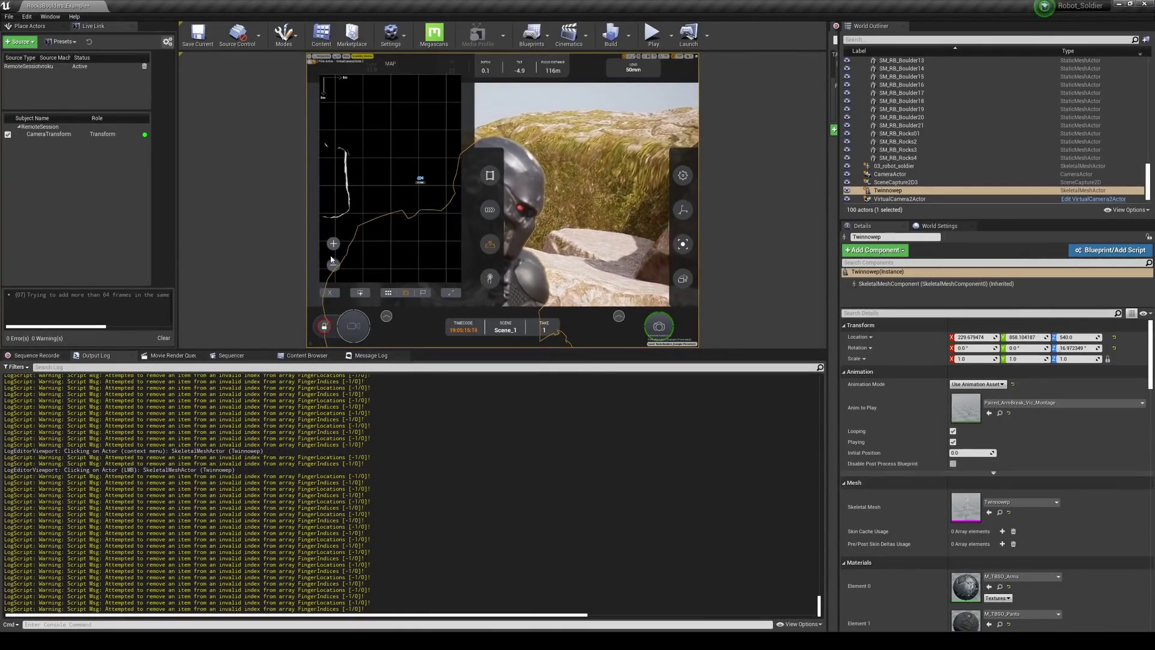
click(488, 246)
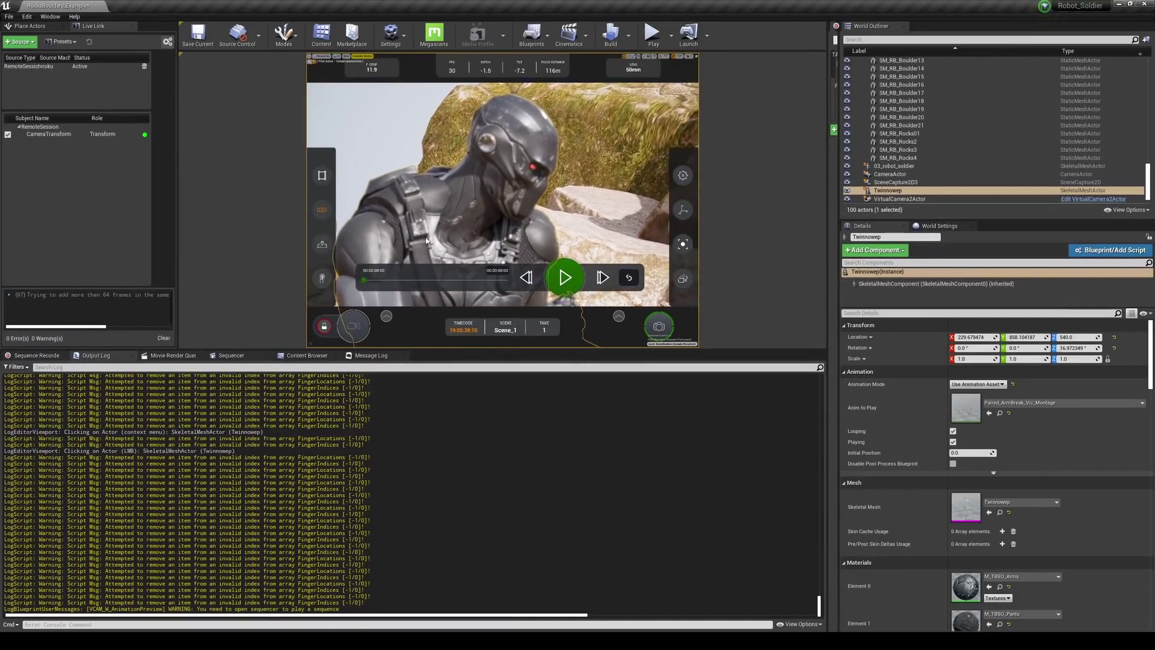
click(322, 177)
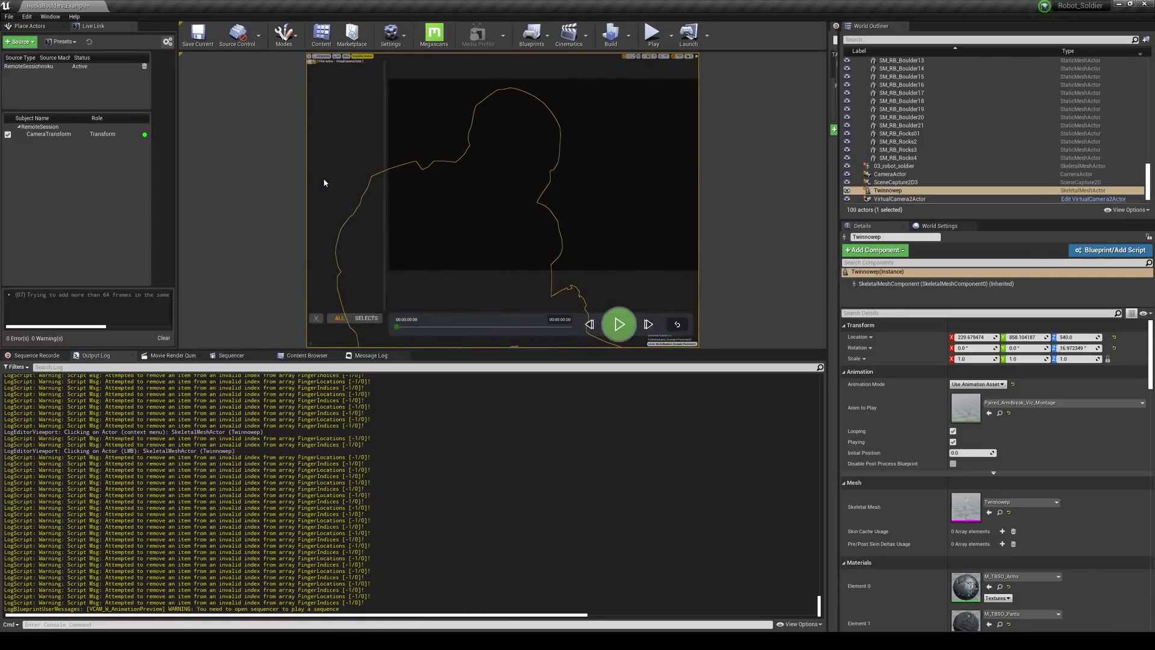
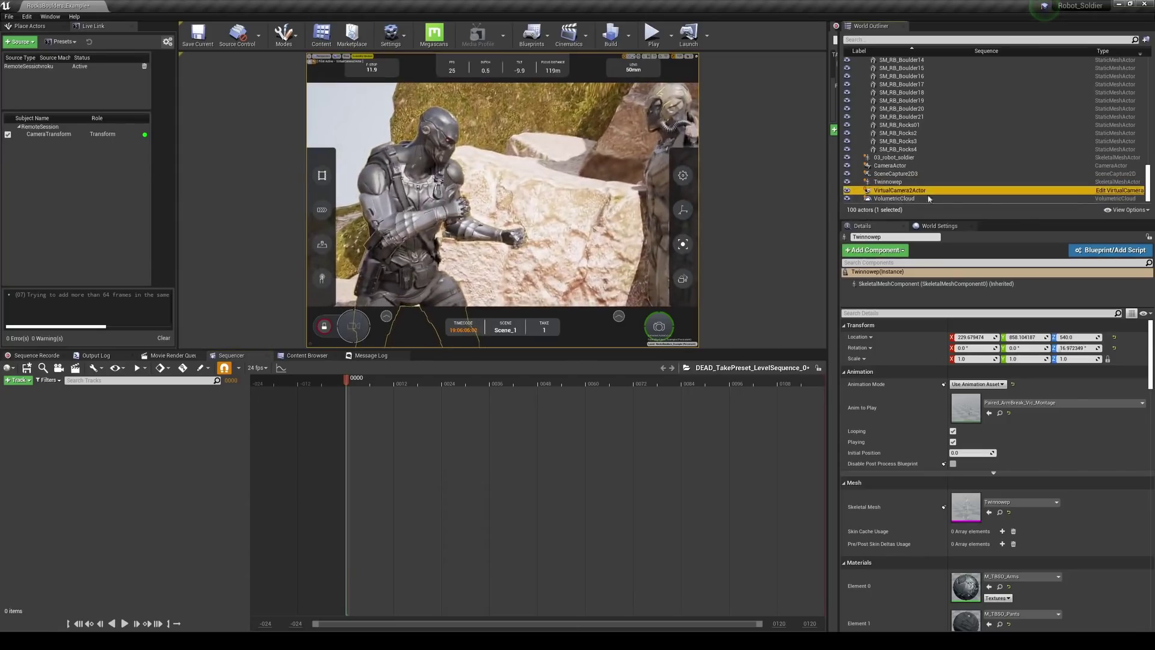
Step: Disable the VCam component of VirtualCamera2Actor to release the viewport, and undo the component selection
click(890, 305)
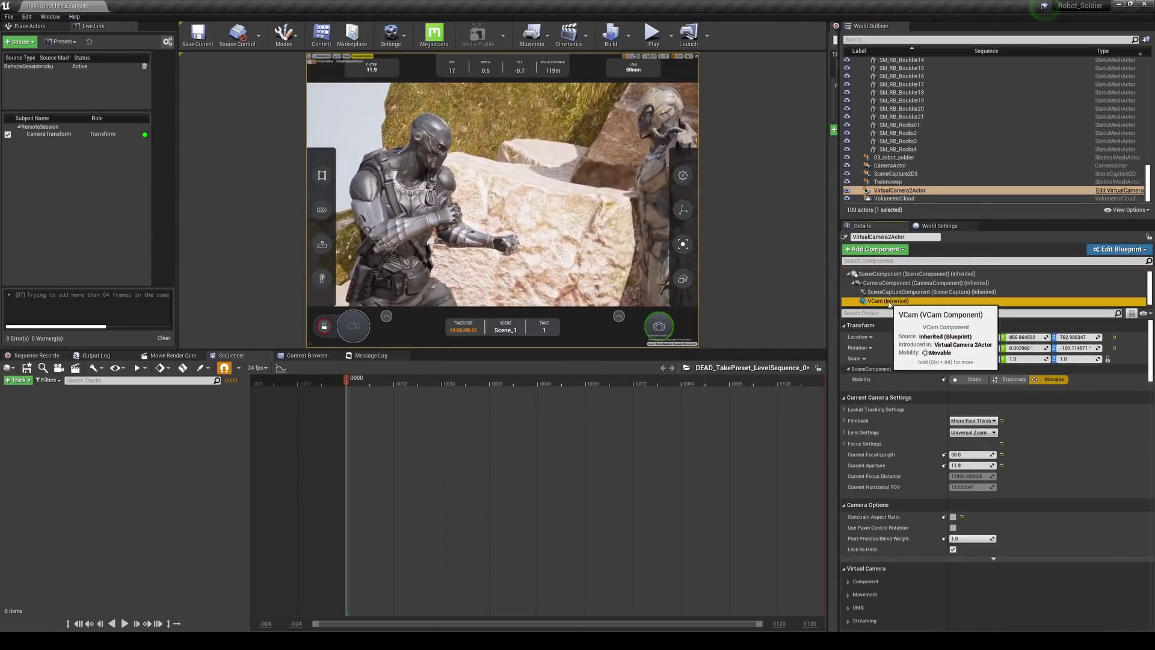
click(954, 400)
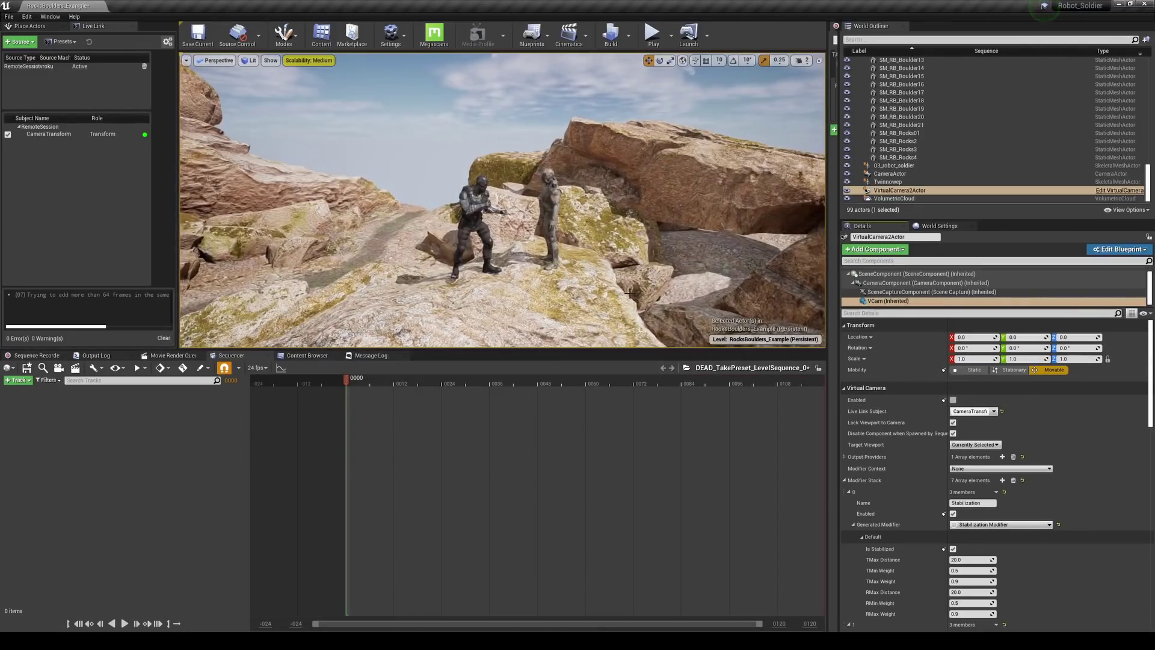
drag(573, 277, 576, 275)
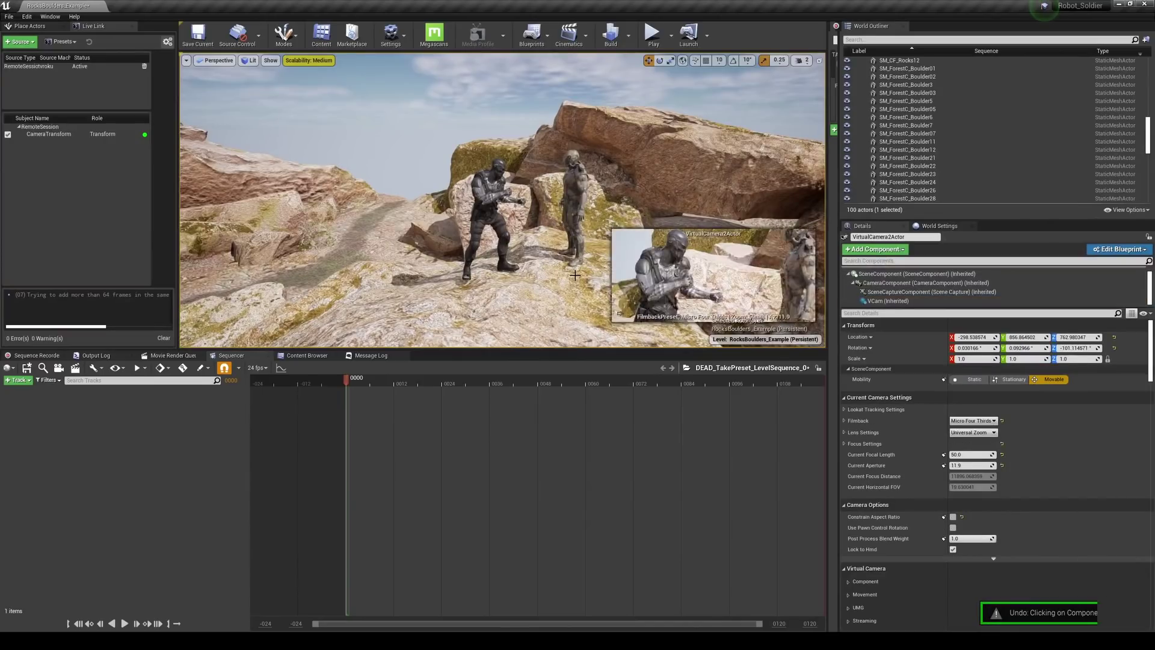
key(ctrl+z)
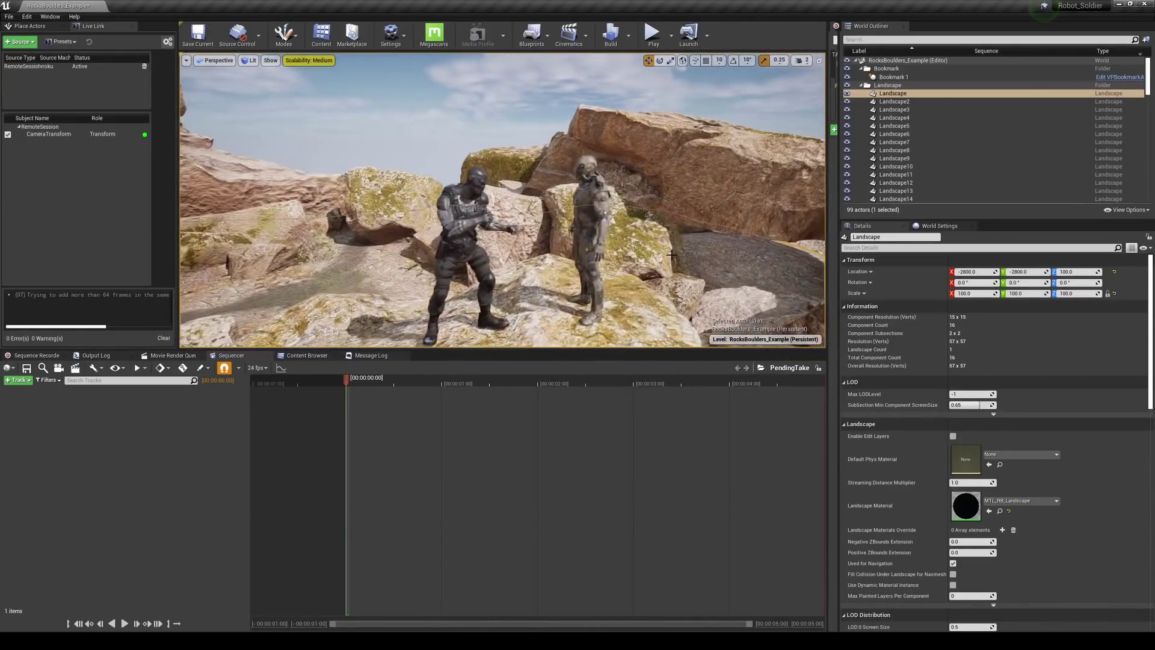
Step: Create a new level sequence and save it as NewLevelSequence in the Content folder
click(569, 34)
click(597, 61)
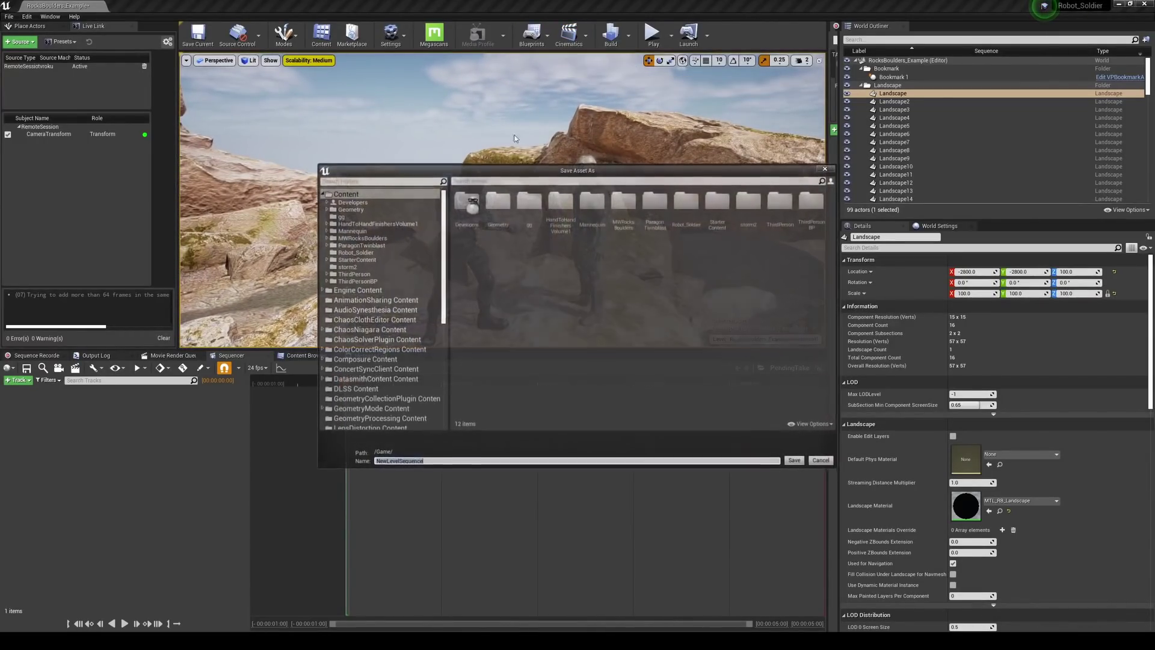
click(795, 461)
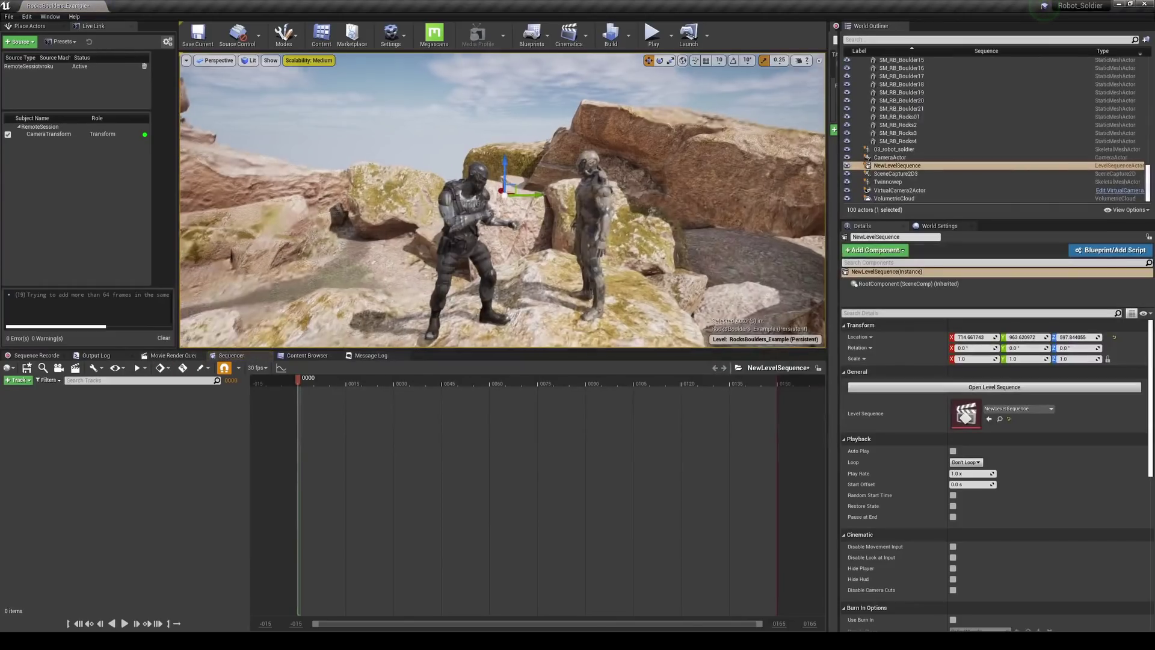
Step: Select both soldiers, 03_robot_soldier and Twinnowep, and add them to the level sequence as tracks
click(444, 203)
ctrl+click(636, 196)
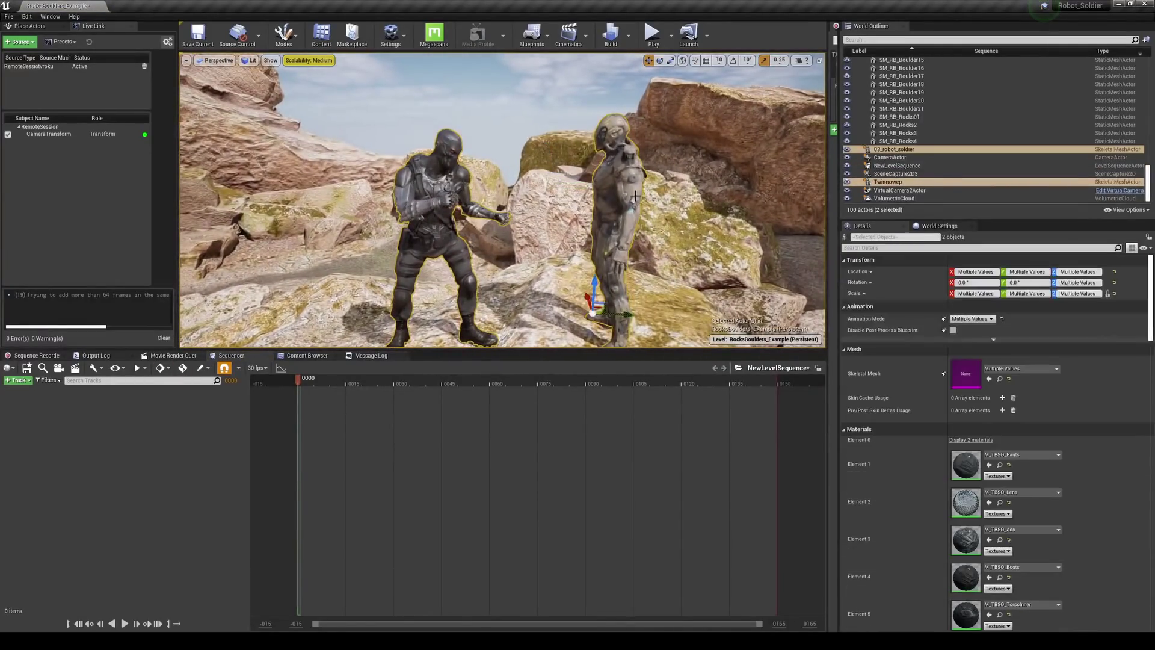
click(19, 380)
mouse_move(42, 392)
click(157, 401)
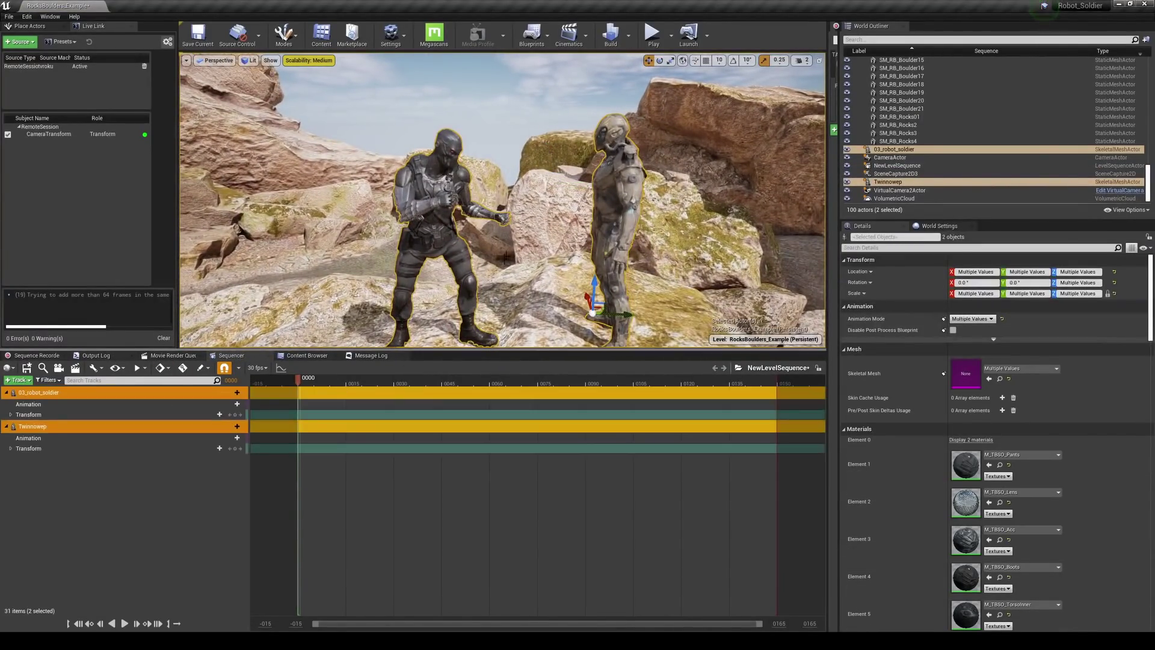
click(114, 485)
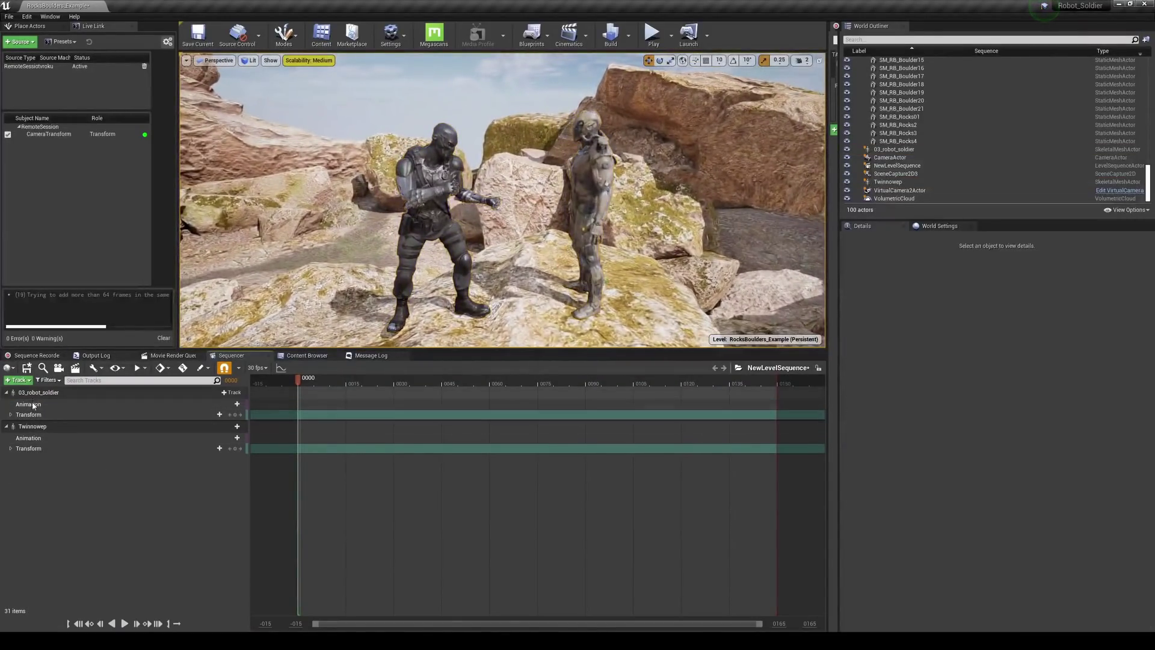
Step: Add the Paired_ArmBreak_Vic animation to 03_robot_soldier's animation track at frame 0
click(190, 407)
click(227, 404)
click(240, 434)
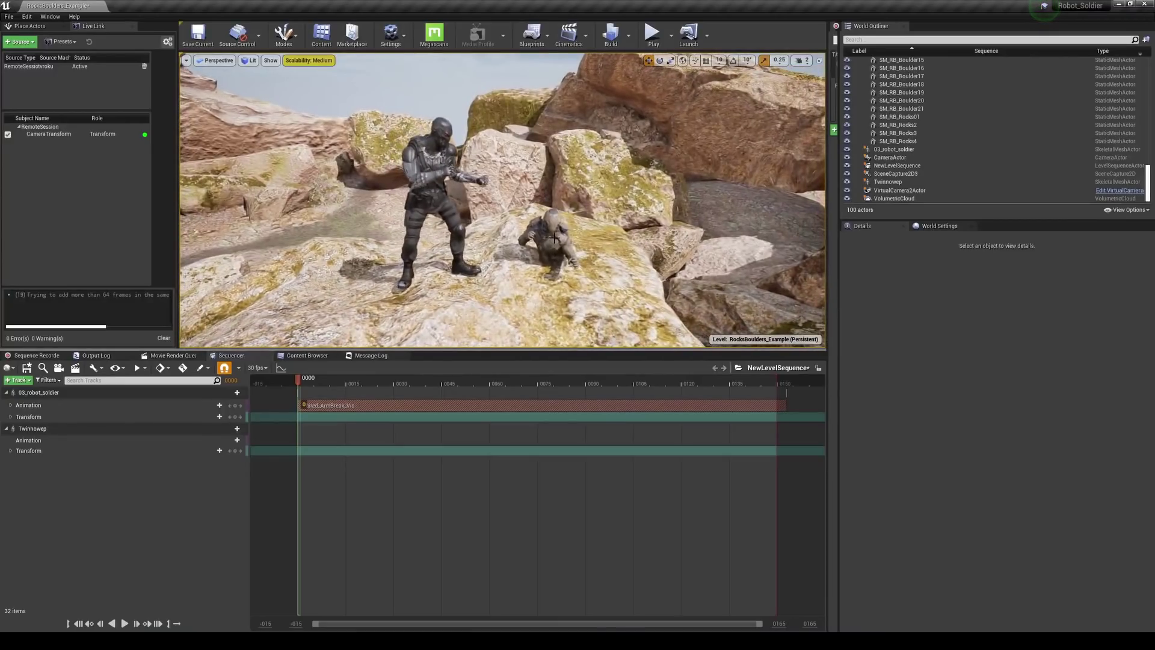
Step: Raise 03_robot_soldier to about Z 601.4 and rotate it to about 170.25° around Z so it faces Twinnowep
click(554, 239)
drag(549, 226, 557, 146)
drag(549, 193, 505, 202)
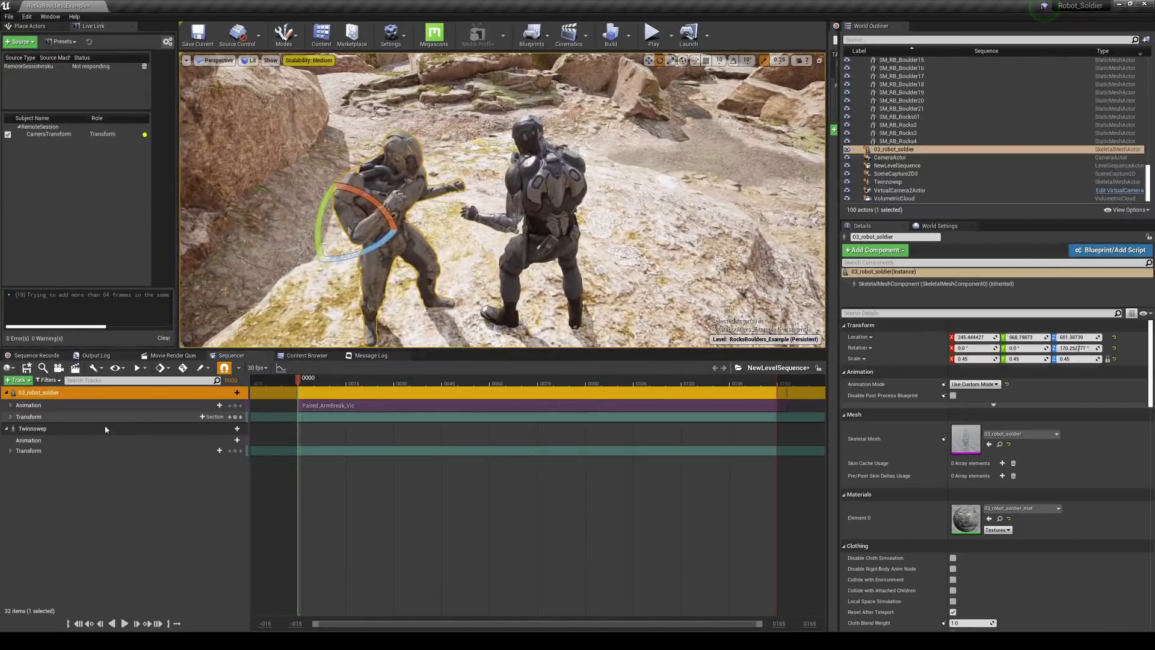
click(231, 429)
mouse_move(264, 456)
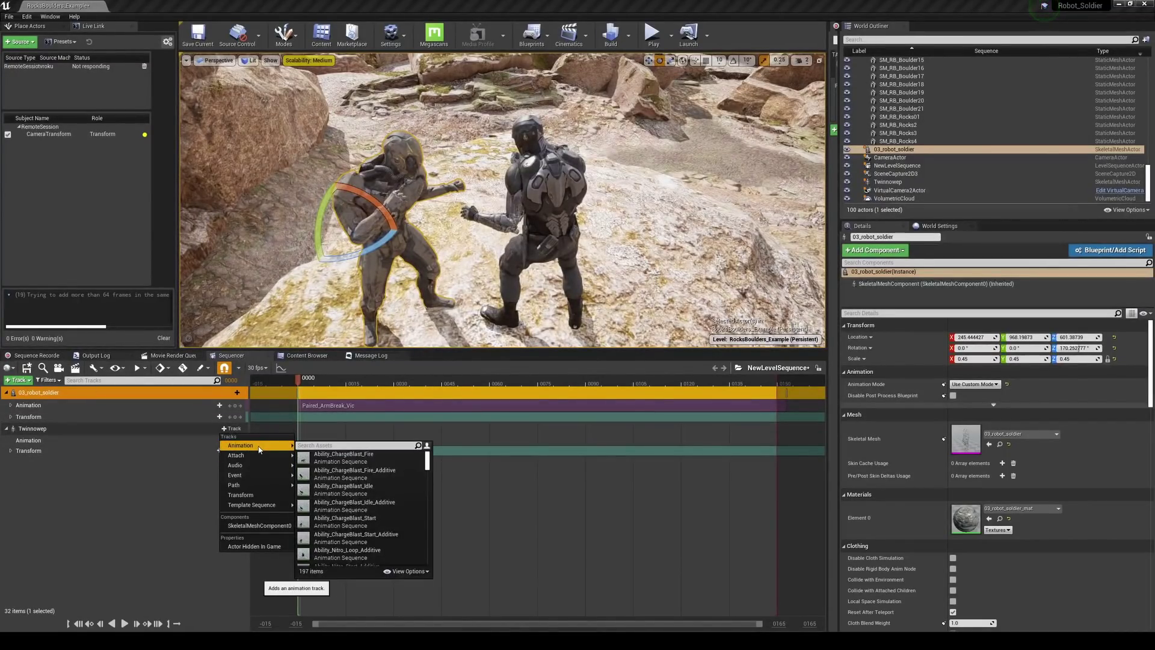
text(a)
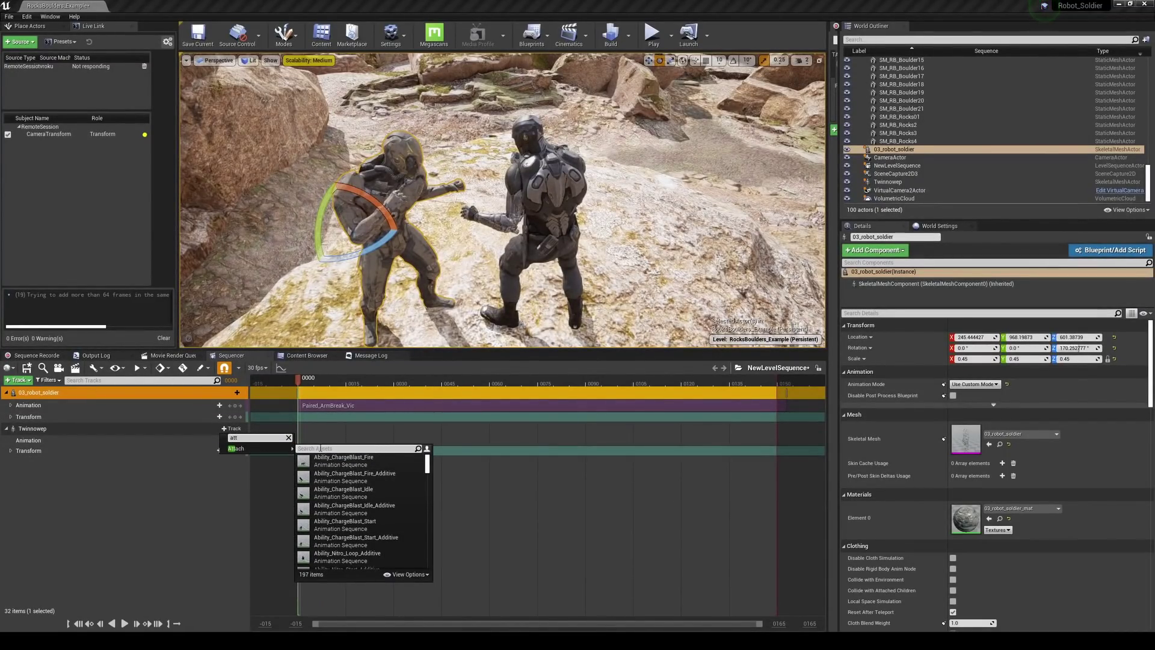
text(tt)
key(BackSpace)
key(BackSpace)
key(BackSpace)
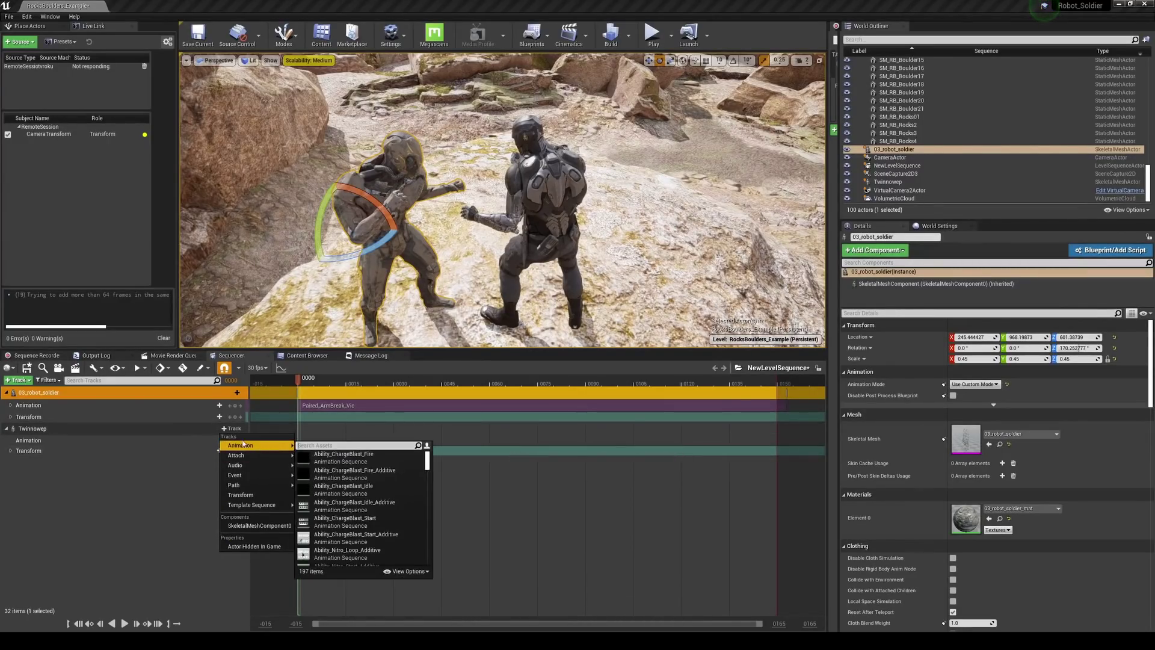
click(243, 443)
Step: Search for "att" and add the Paired_ArmBreak_Att animation to Twinnowep's animation track at frame 0
click(234, 441)
text(at)
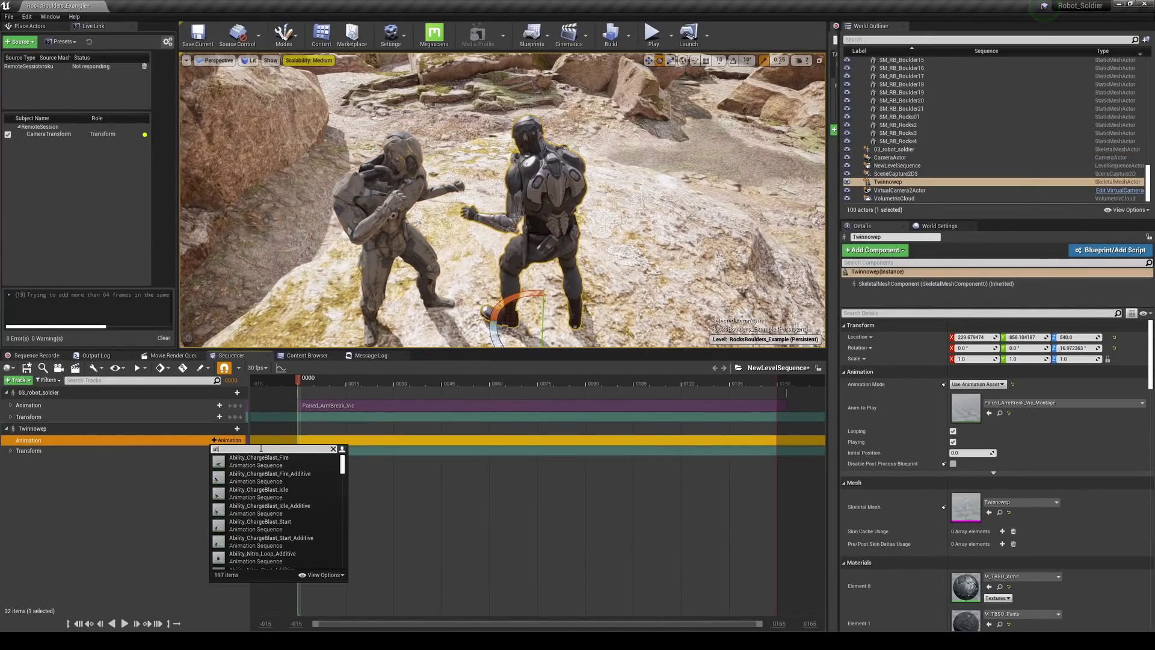
text(t)
click(304, 461)
mouse_move(305, 382)
mouse_down()
mouse_move(351, 392)
mouse_move(301, 392)
mouse_up()
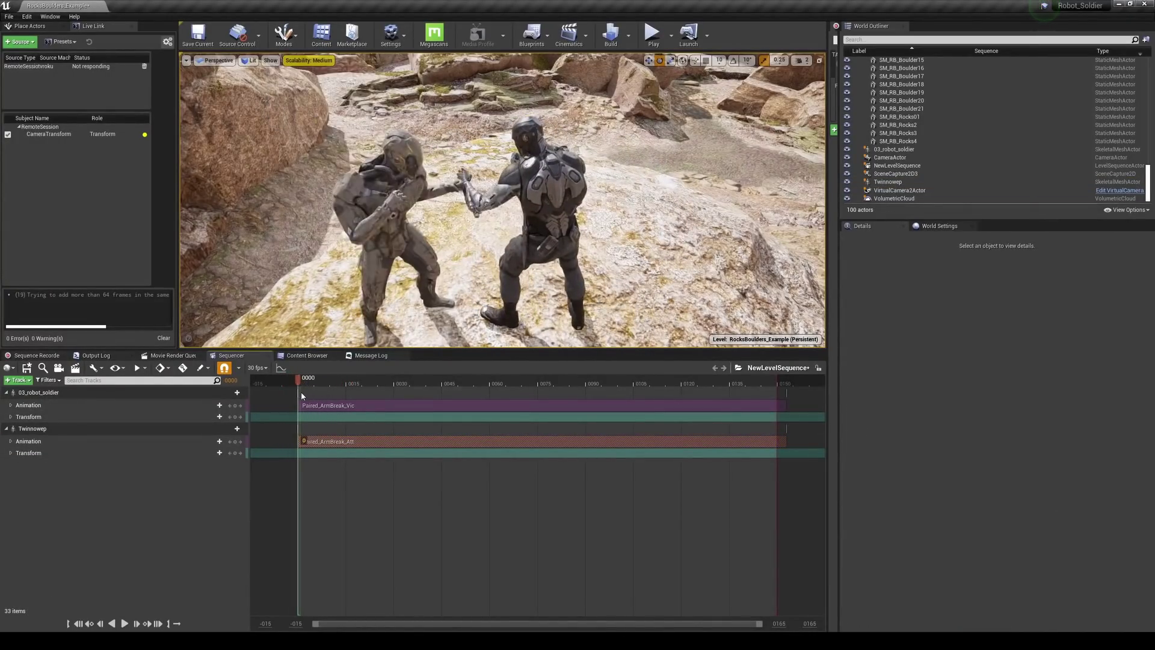
Step: Move 03_robot_soldier closer to Twinnowep, to about X 241.8, Y 947.0, and scrub the timeline to check how the fight lines up
click(53, 394)
key(w)
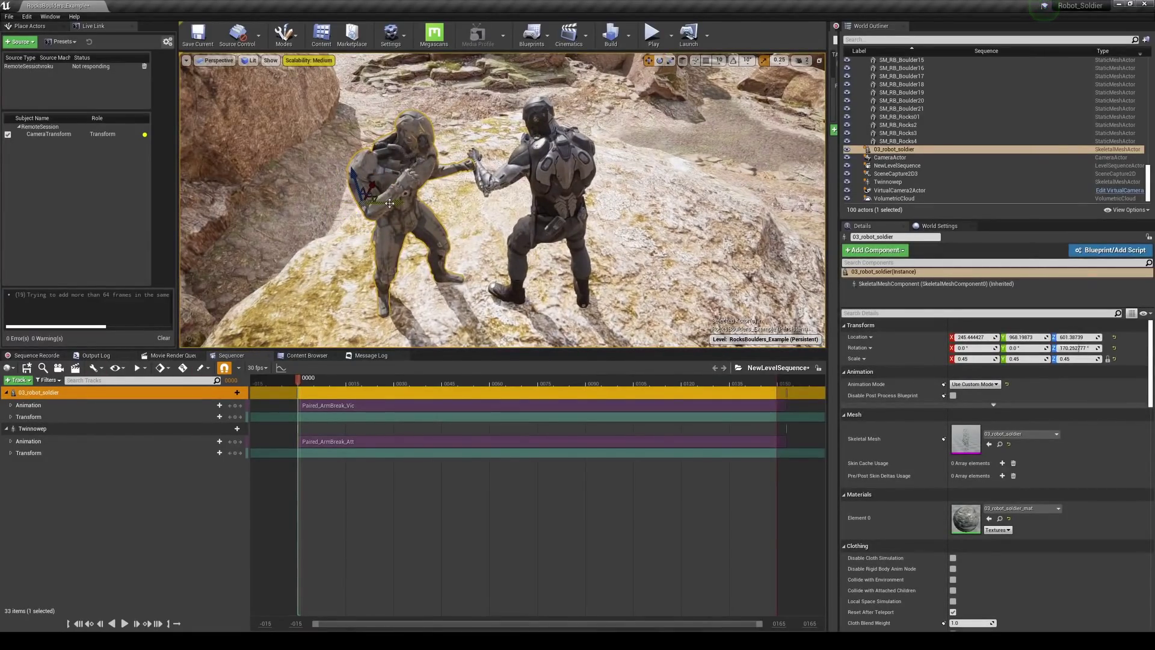
drag(395, 204, 422, 208)
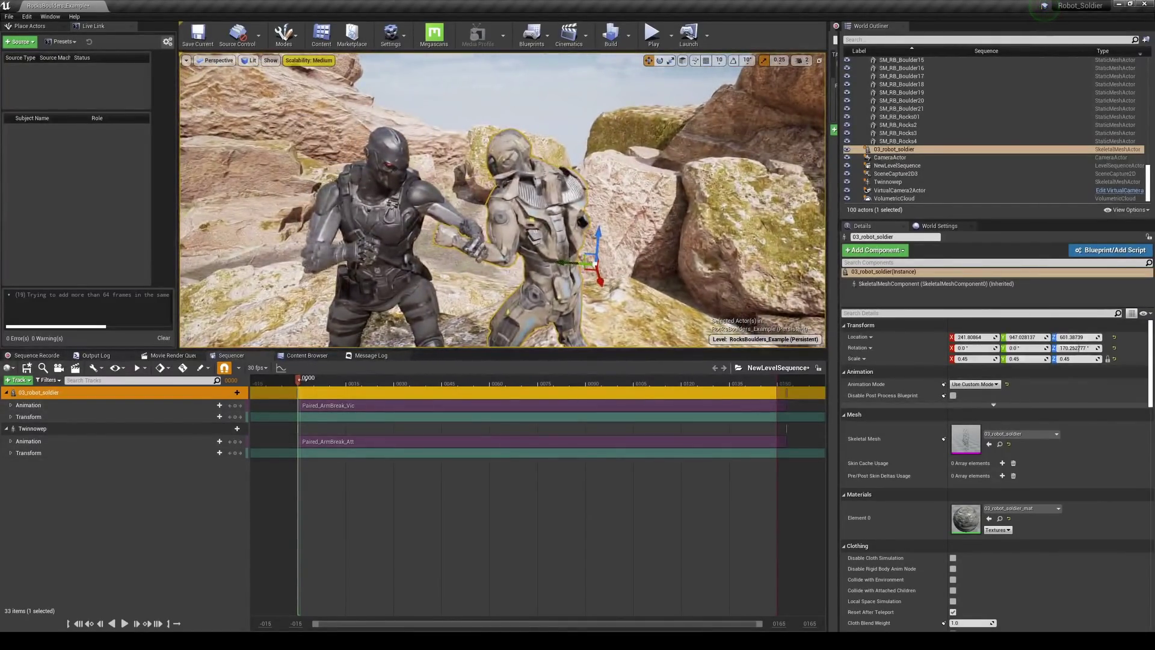
drag(305, 383, 400, 387)
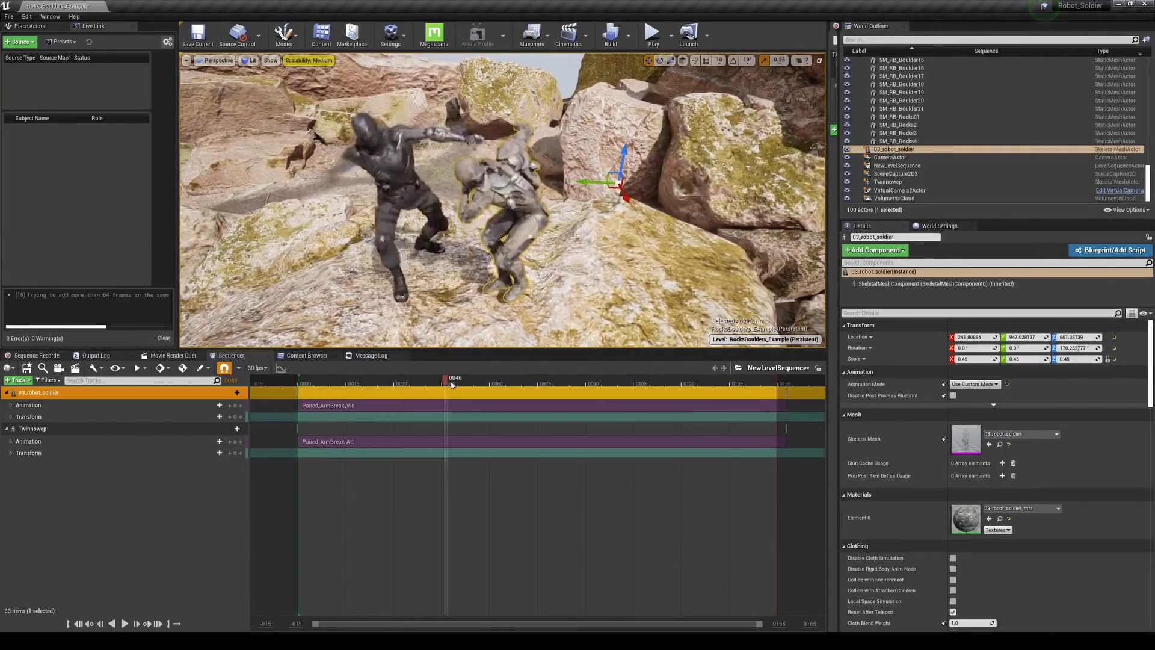
drag(494, 385, 414, 396)
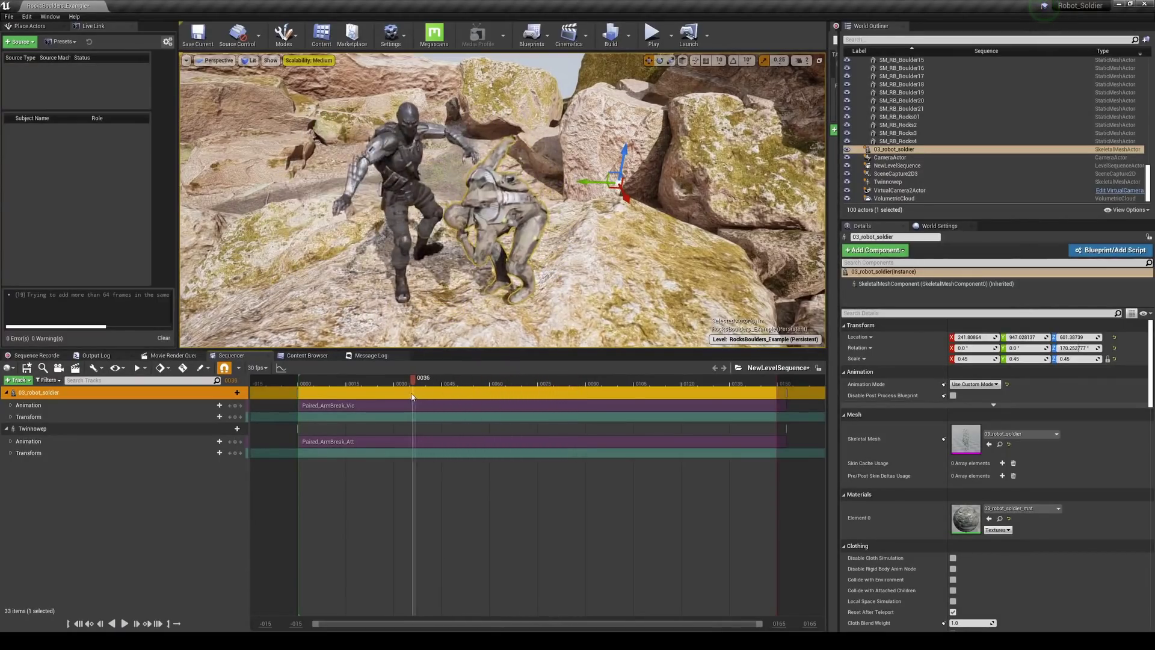
drag(304, 382, 300, 383)
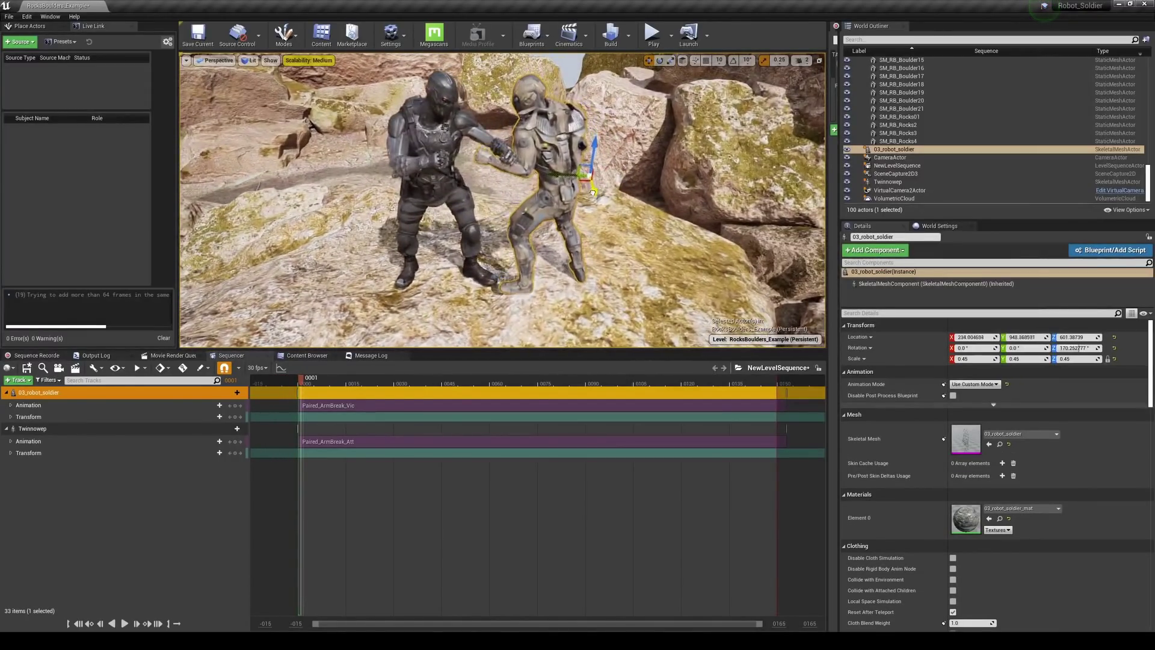
Step: Move 03_robot_soldier to about X 210.9, Y 949.1, rotate it to about 190.7° around Z, and scrub through the fight
drag(592, 209, 605, 213)
key(w)
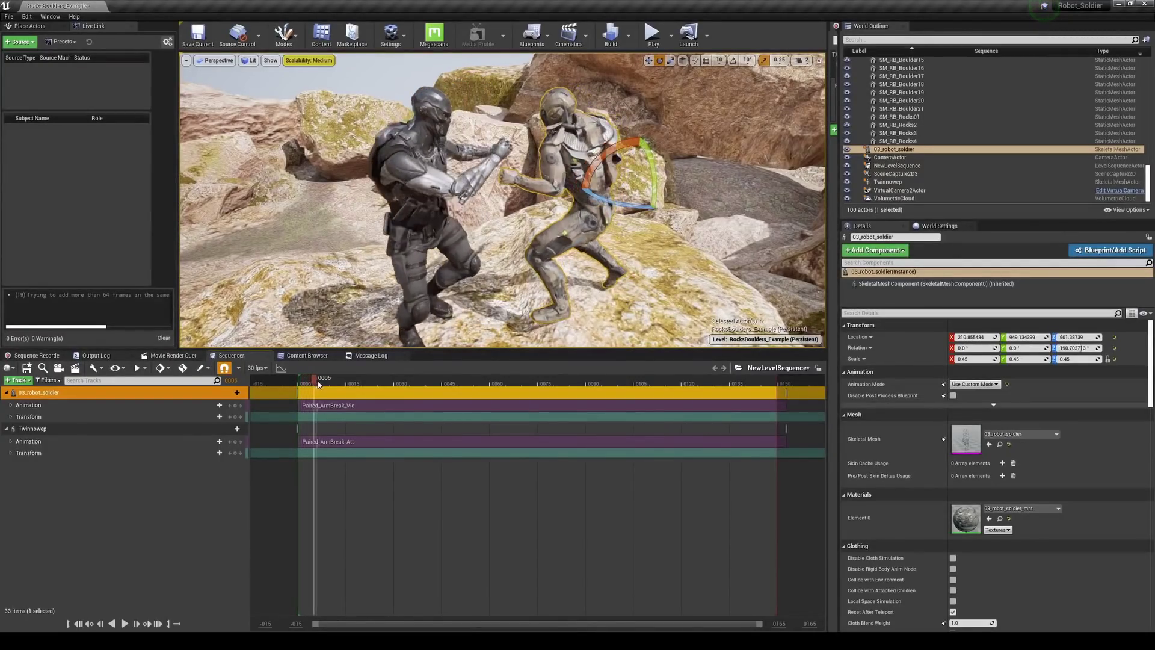
drag(354, 384, 627, 380)
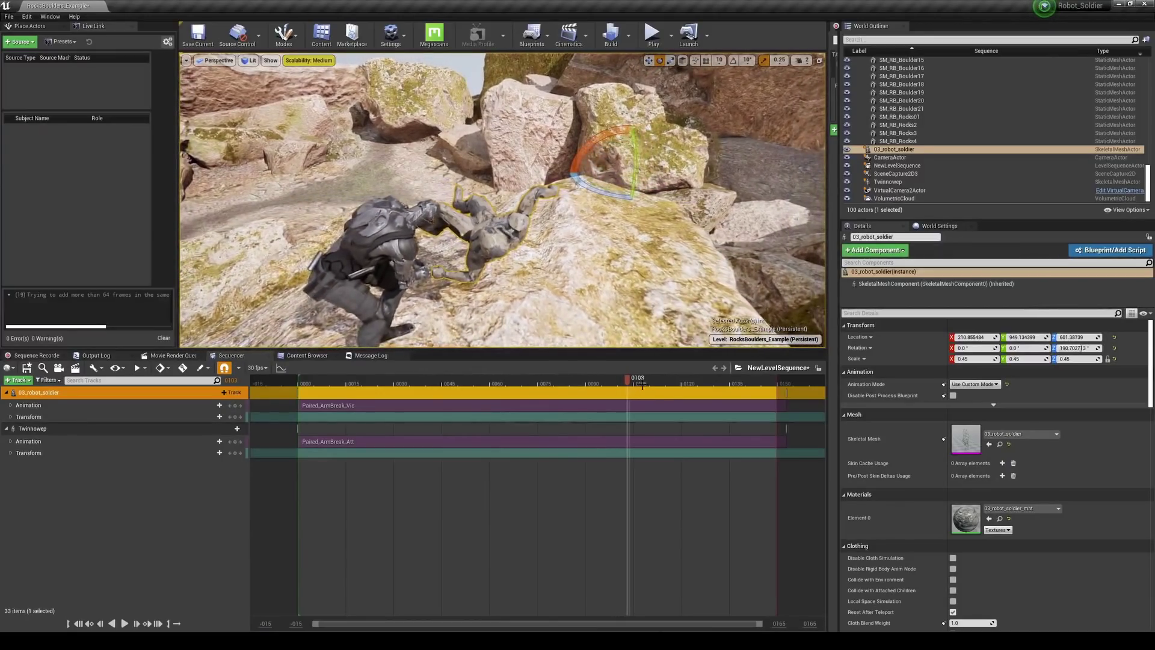
Step: Extend the end of the level sequence's playback range to about frame 1800
ctrl+scroll(635, 391, down, 3)
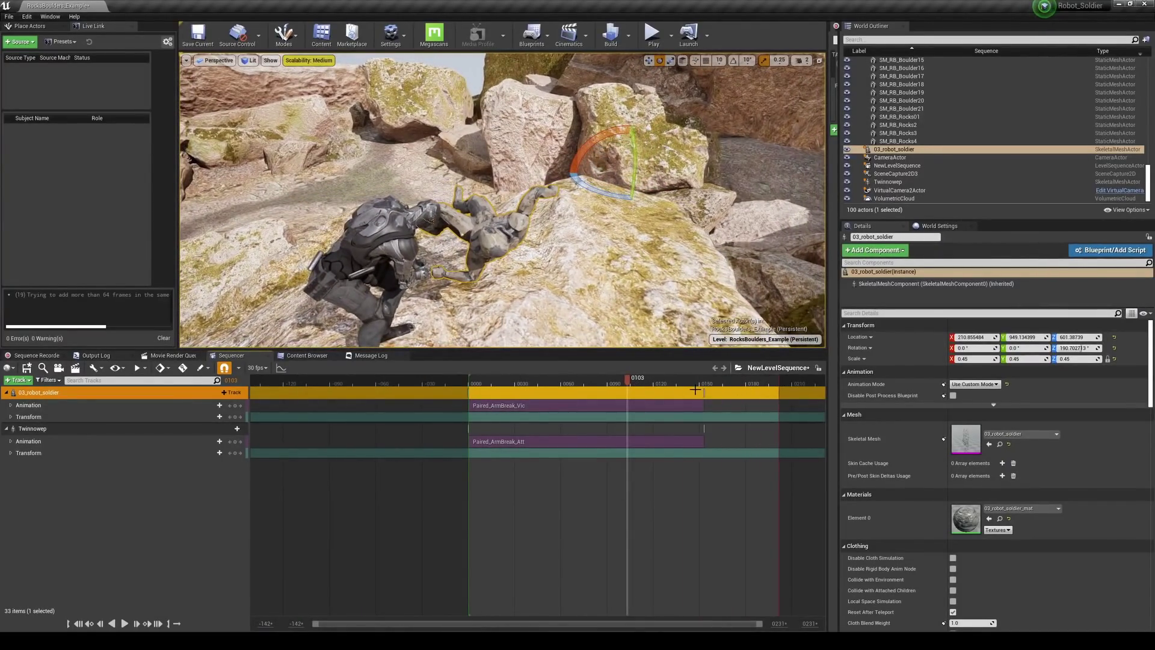
ctrl+scroll(695, 390, down, 3)
ctrl+scroll(710, 390, down, 4)
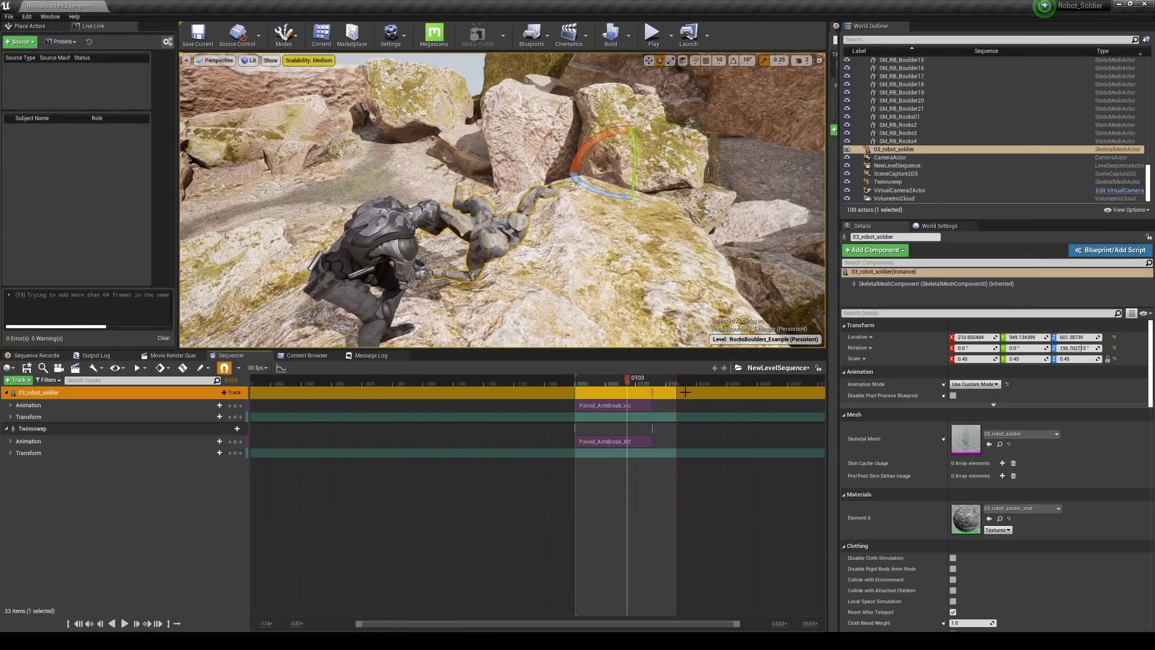
ctrl+scroll(654, 380, down, 5)
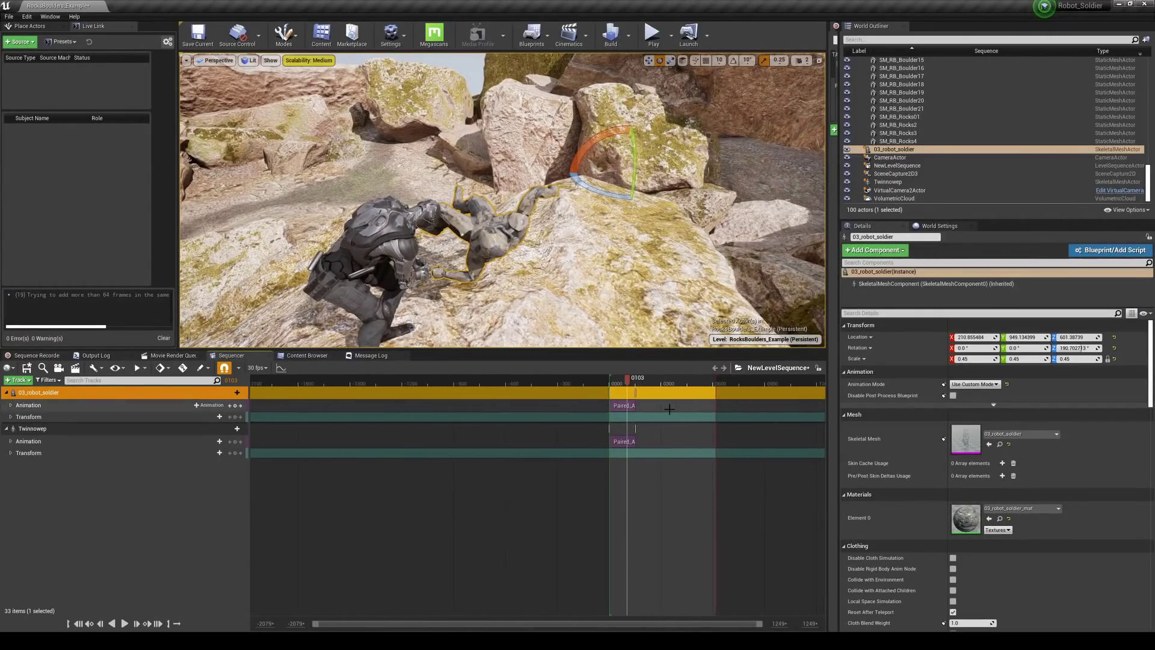
drag(669, 383, 775, 383)
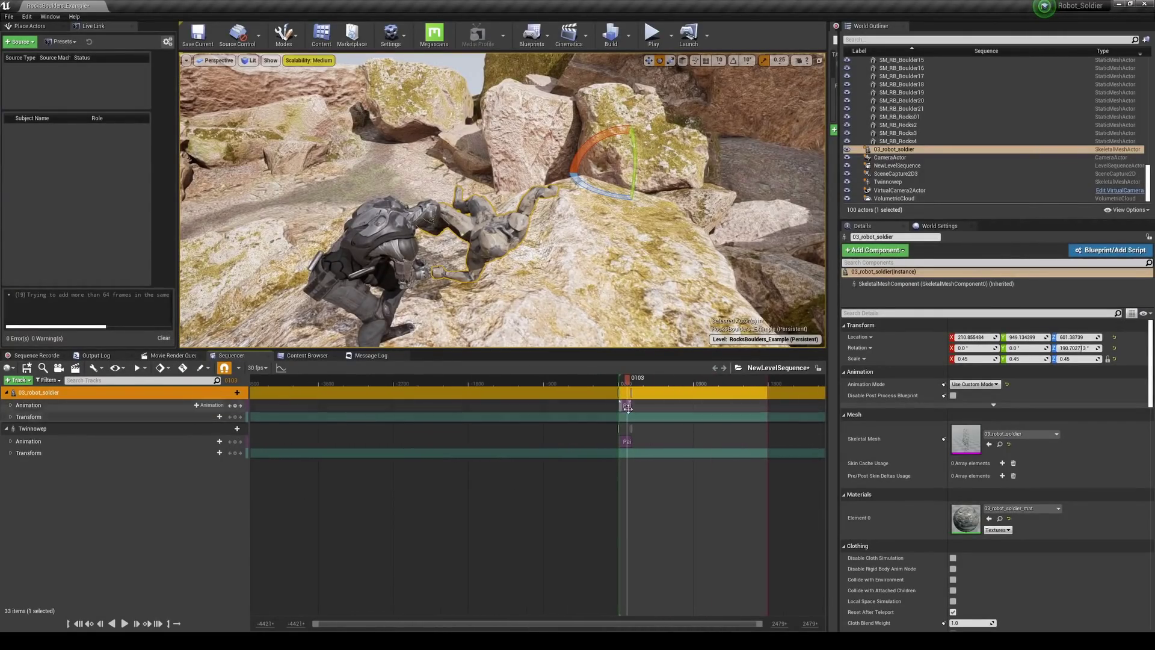
Step: Extend the Paired_ArmBreak_Vic and Paired_ArmBreak_Att clips to about frame 1200 so both animations loop
ctrl+scroll(643, 409, up, 3)
drag(634, 406, 735, 406)
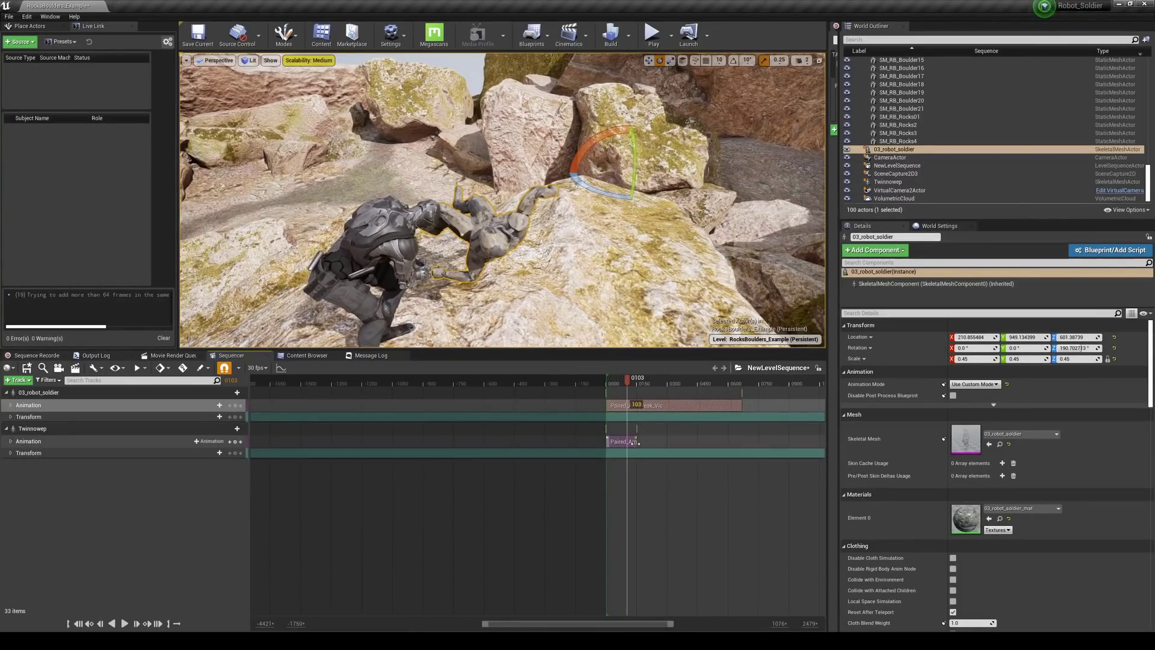
drag(635, 442, 735, 442)
ctrl+scroll(687, 433, down, 3)
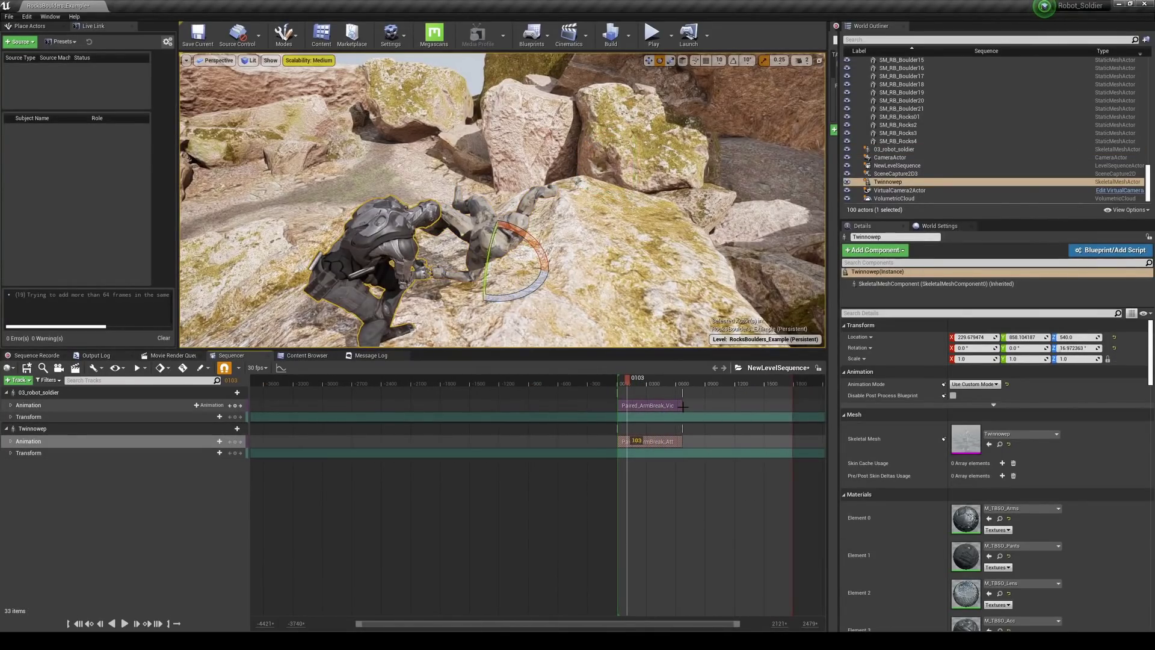
drag(682, 406, 734, 406)
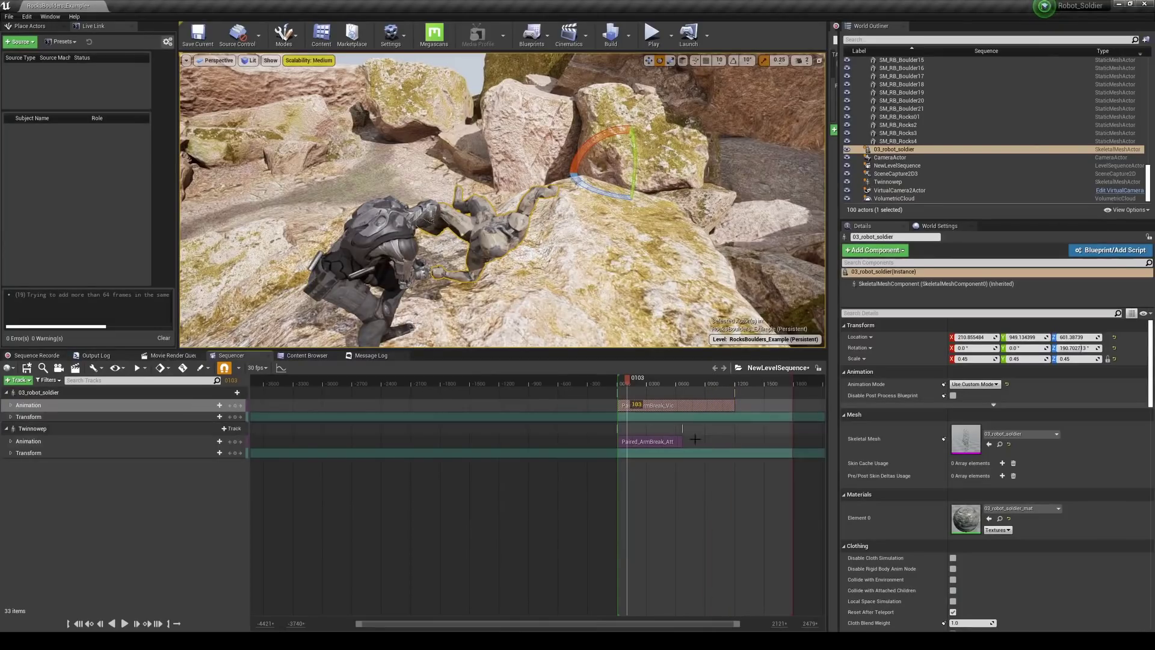
drag(682, 444, 735, 443)
Step: Preview the looping fight, return the playhead to the start, and set the sequence's frame rate to 24 fps
key(space)
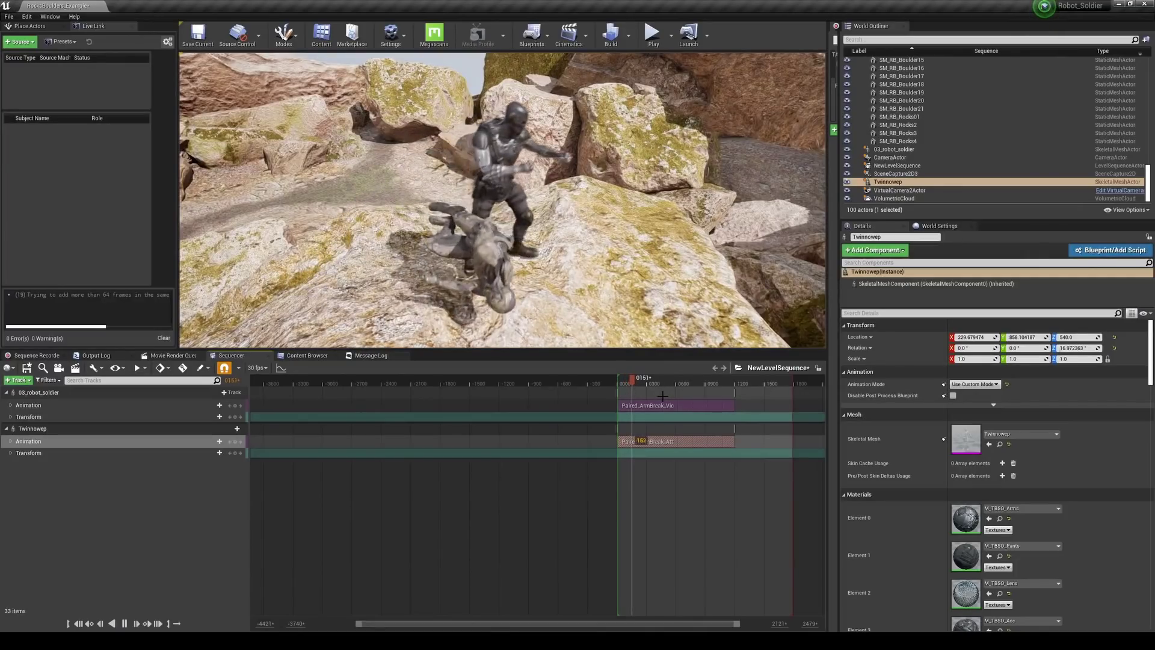
drag(635, 379, 609, 378)
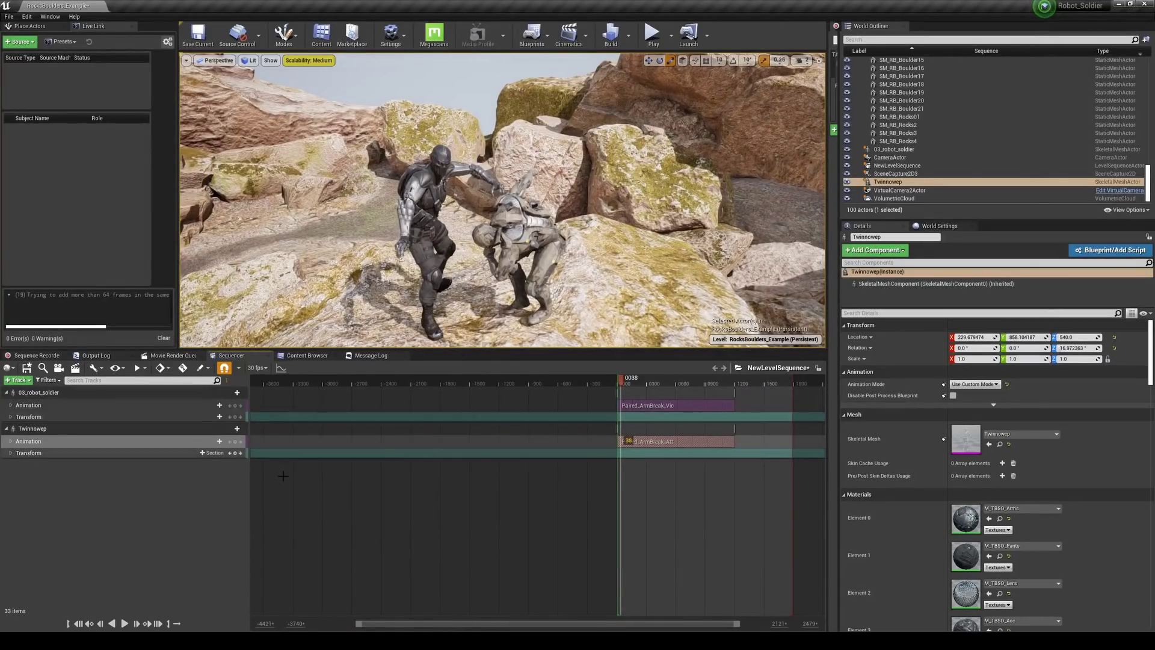
click(257, 368)
click(314, 407)
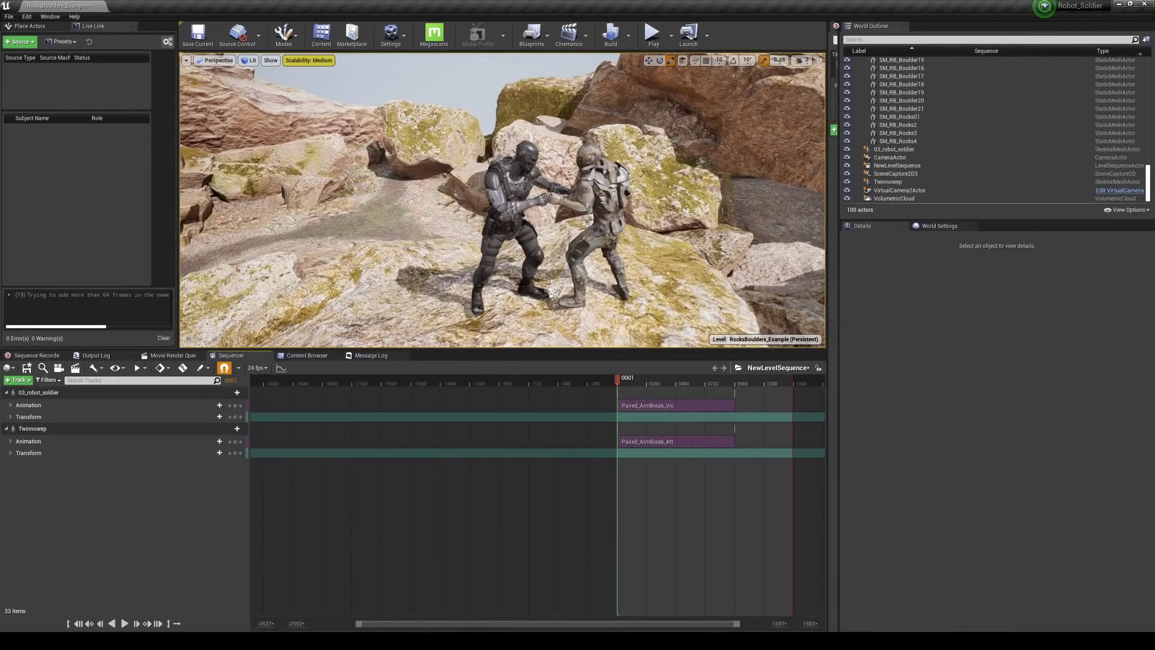
Step: Select VirtualCamera2Actor and reopen NewLevelSequence for editing alongside the live virtual camera view
click(899, 190)
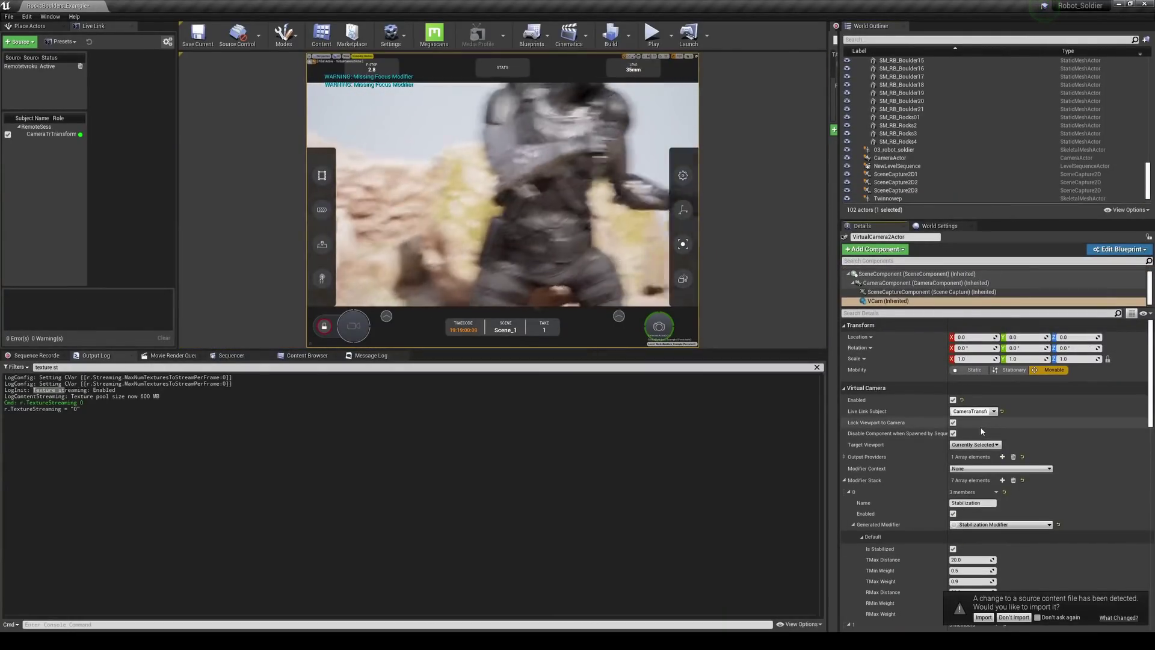
click(243, 356)
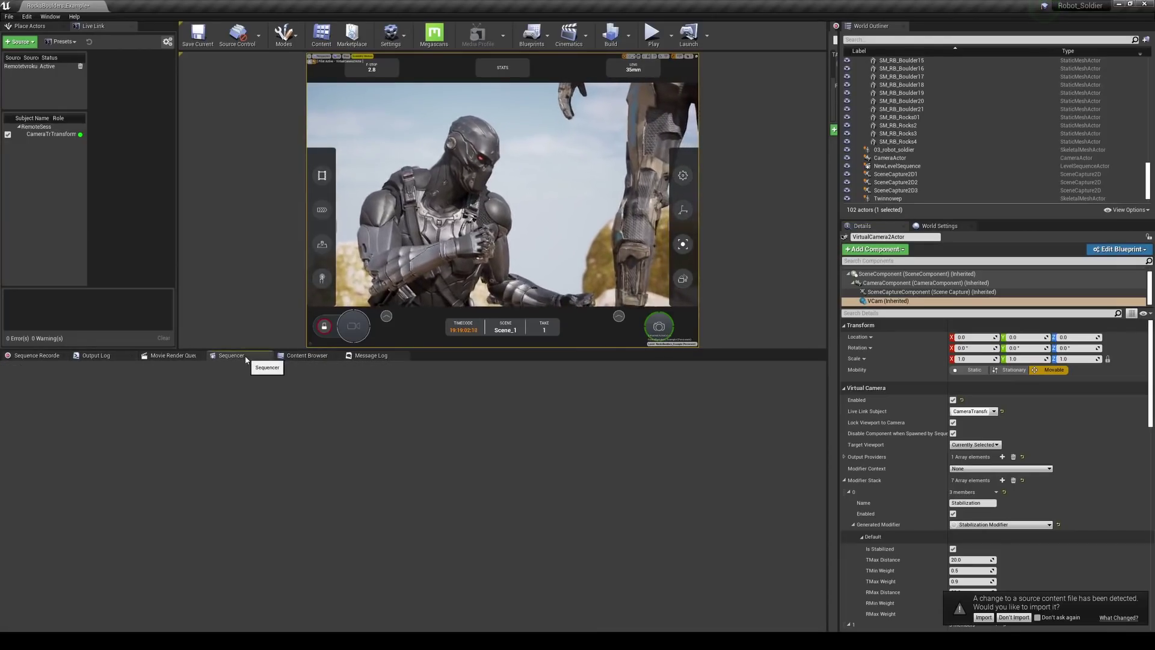
click(570, 36)
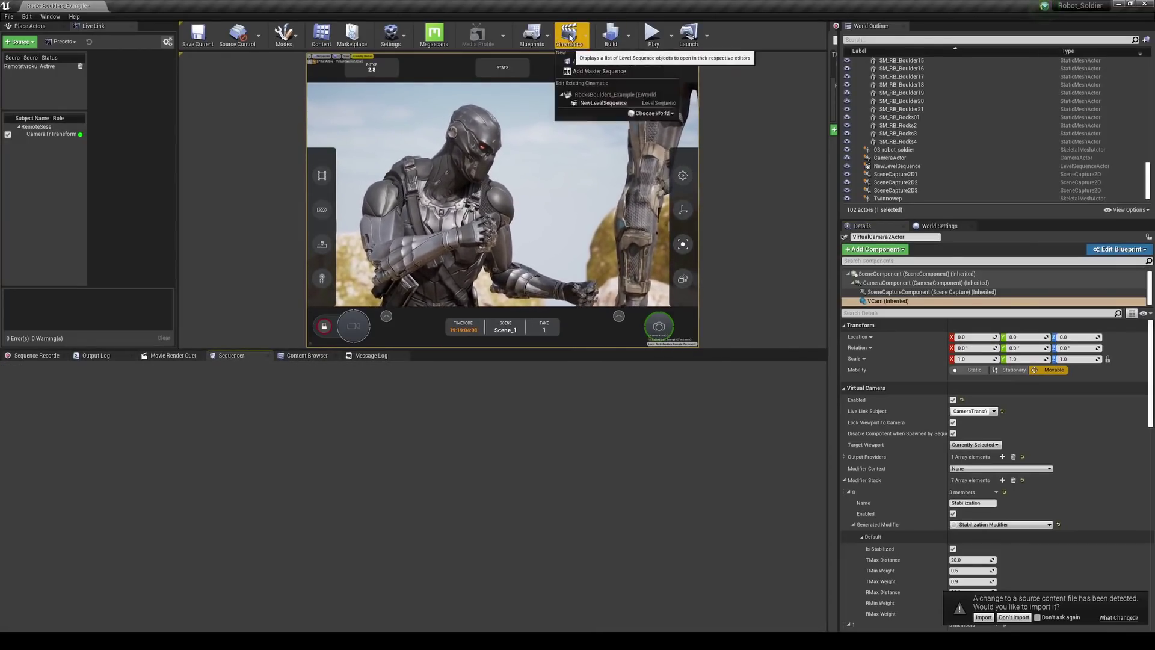
click(591, 103)
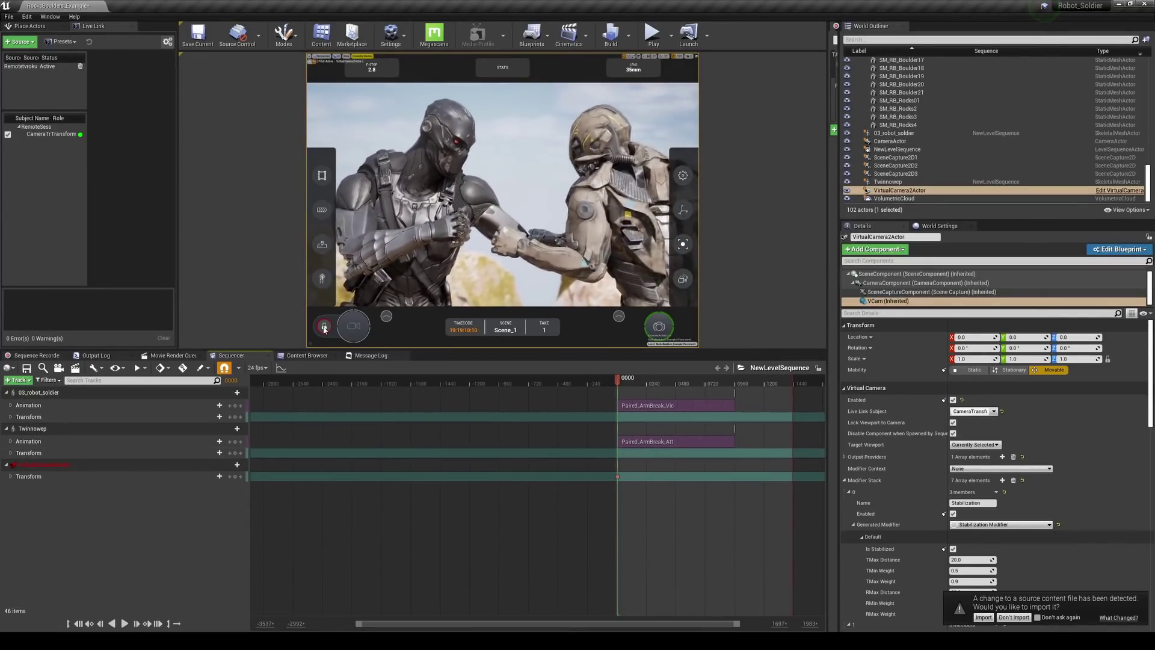
Step: Record take 1 of slate Scene_1 with the virtual camera while the fight plays, and stop the recording
click(353, 327)
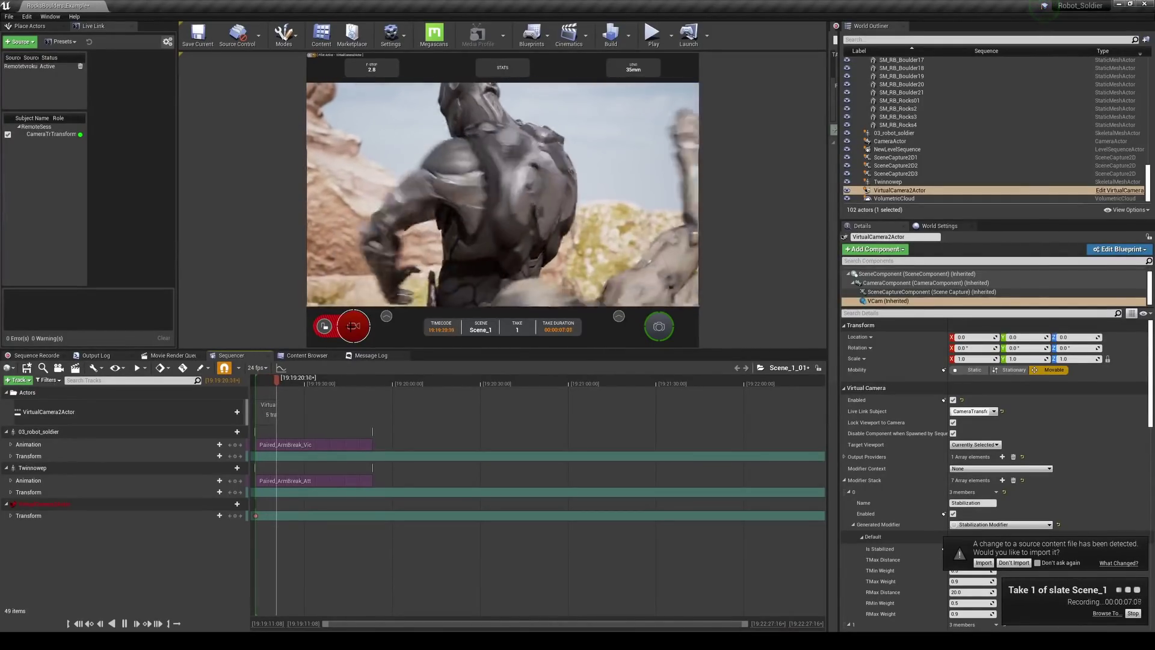
click(352, 330)
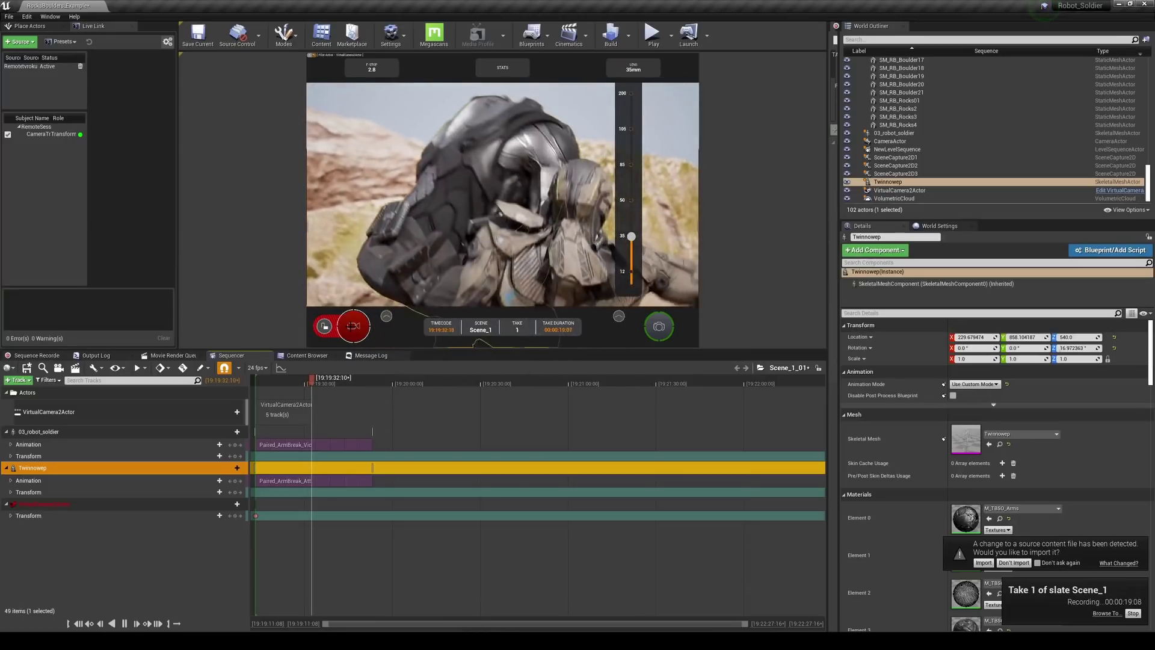
click(353, 326)
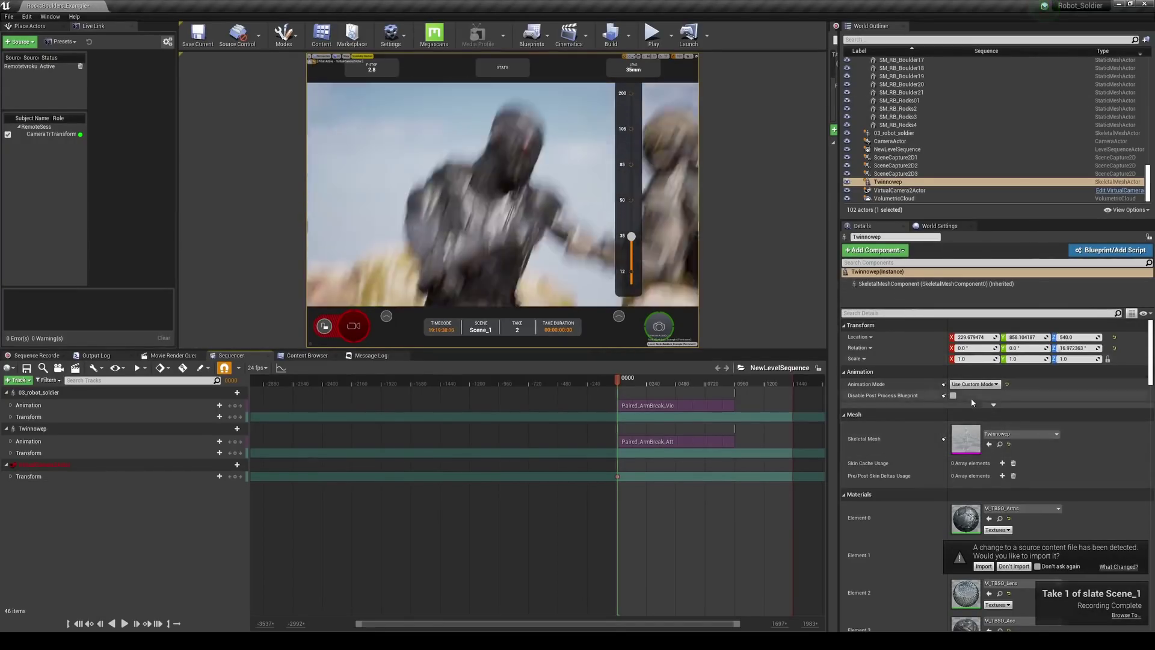
Step: Select VirtualCamera2Actor and open the recorded Scene_1_01 take stored under the Cinematics folder
click(929, 190)
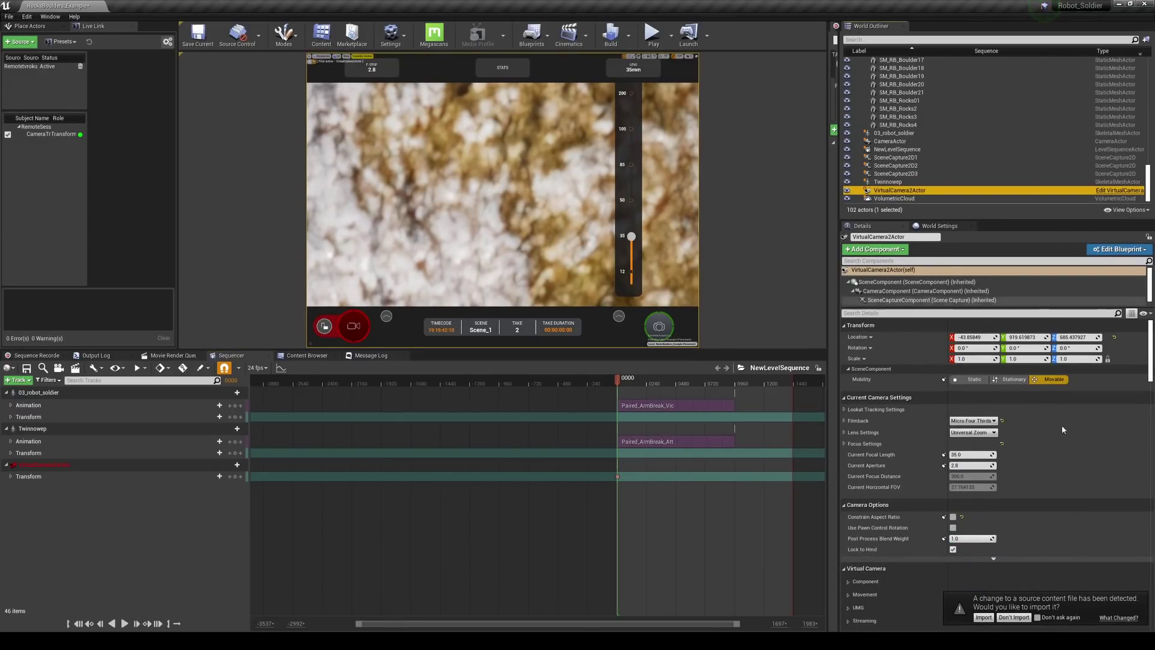
click(306, 355)
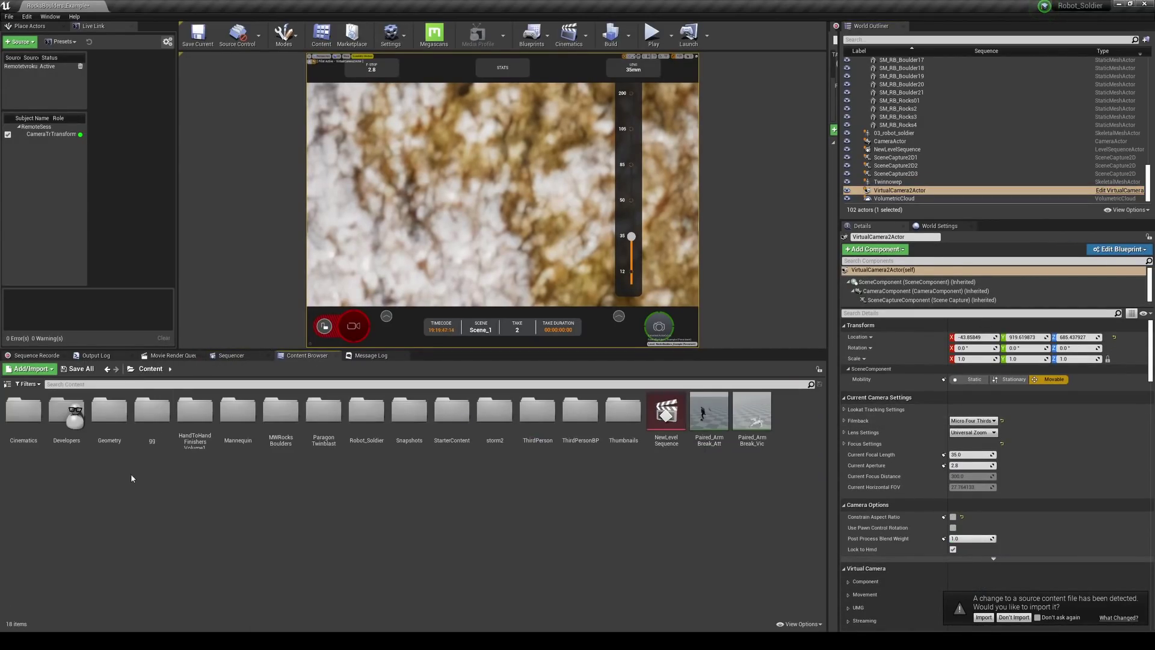
double_click(21, 414)
double_click(12, 413)
double_click(65, 409)
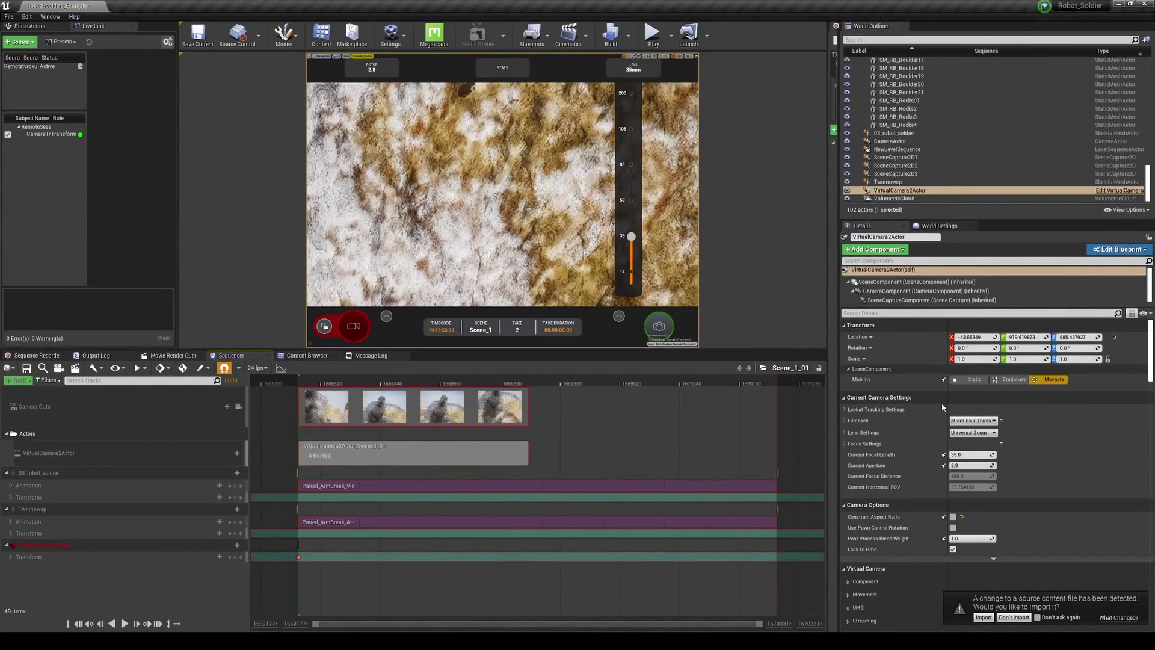
Step: Disable the VCam component of VirtualCamera2Actor to release the viewport from the live camera
scroll(903, 294, down, 1)
click(888, 301)
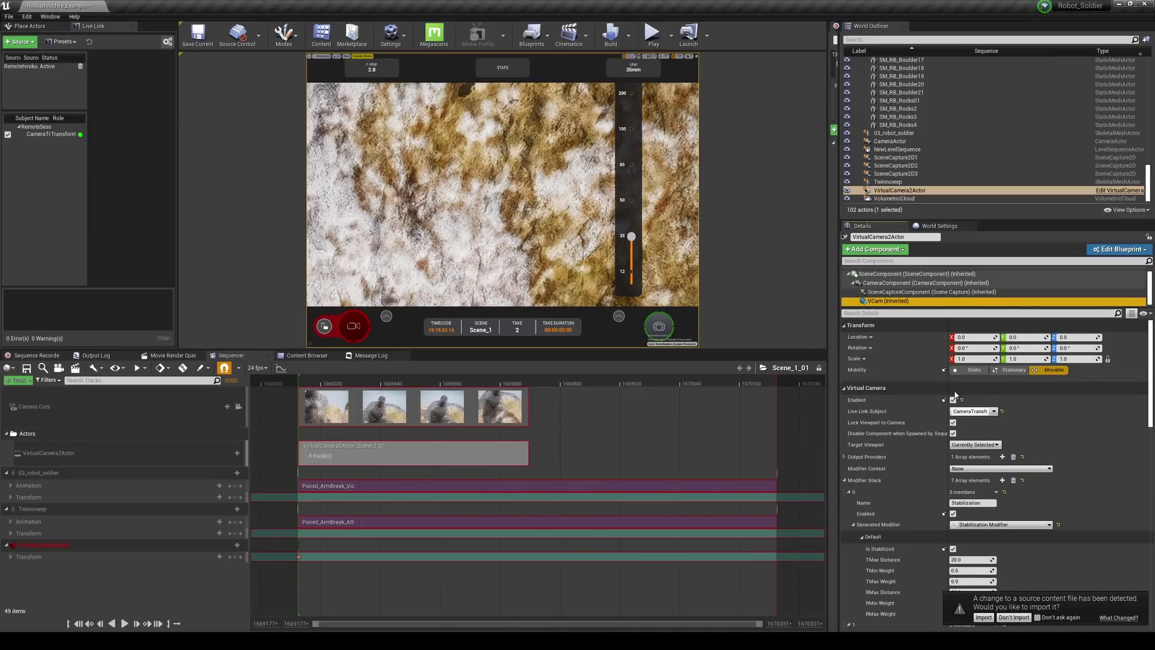
click(953, 400)
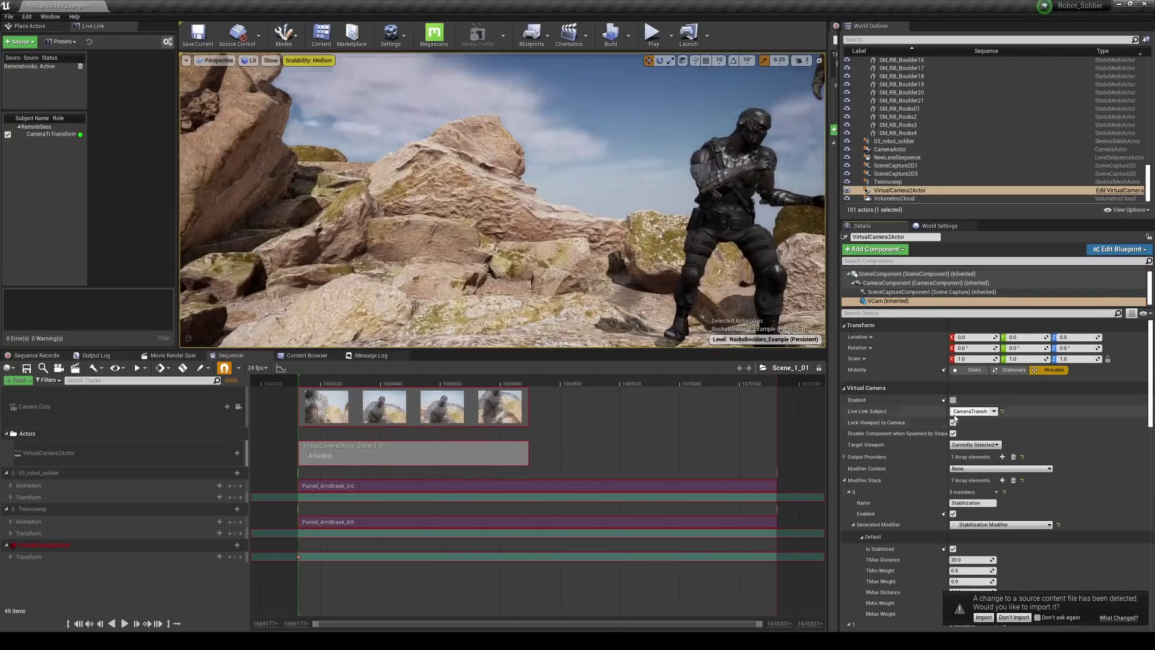
Step: Play the Scene_1_01 take from its start in the perspective view and stop it
click(304, 384)
key(space)
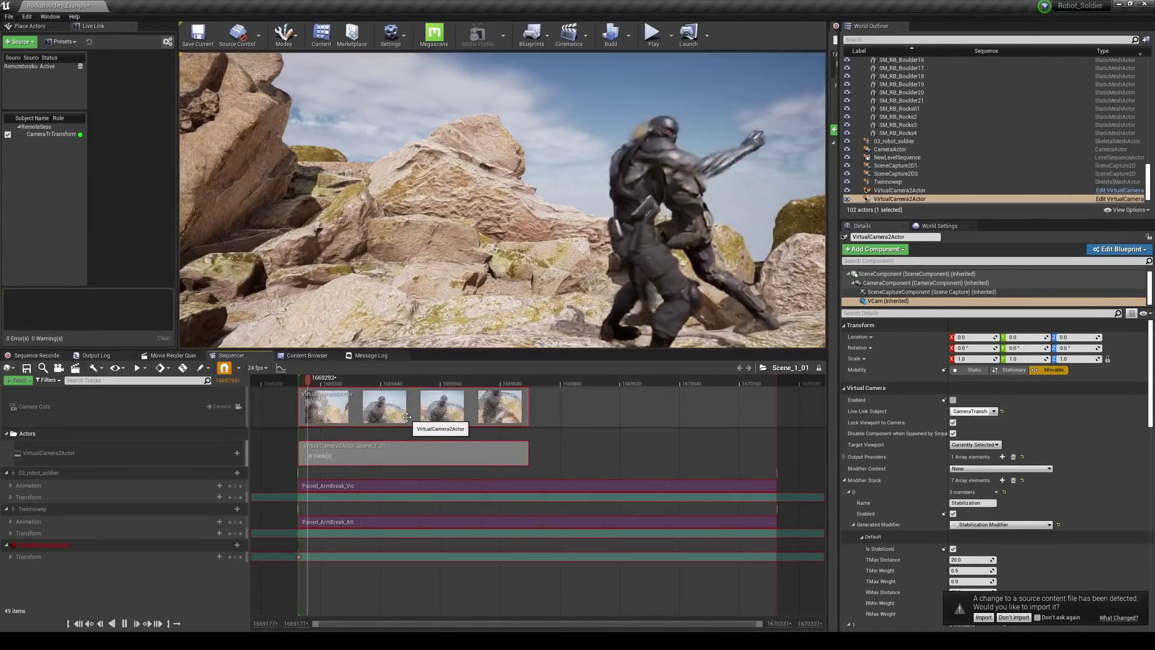
key(space)
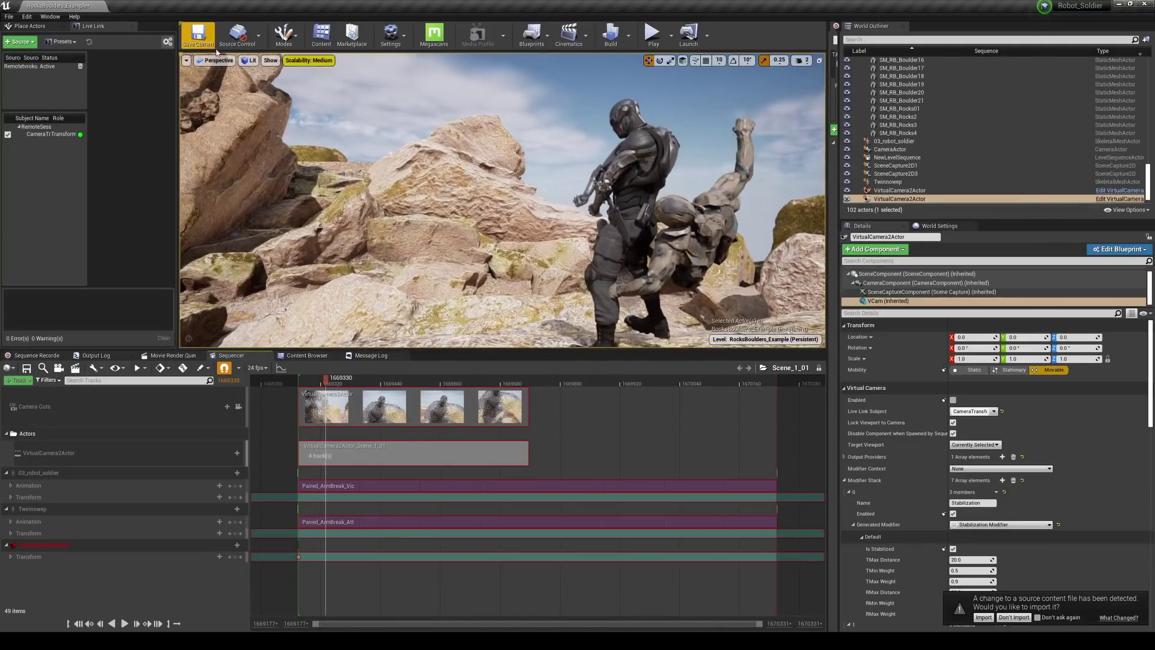
Step: View the level through the take's recorded VirtualCamera2Actor and play Scene_1_01 from its start to review the camera move
click(217, 60)
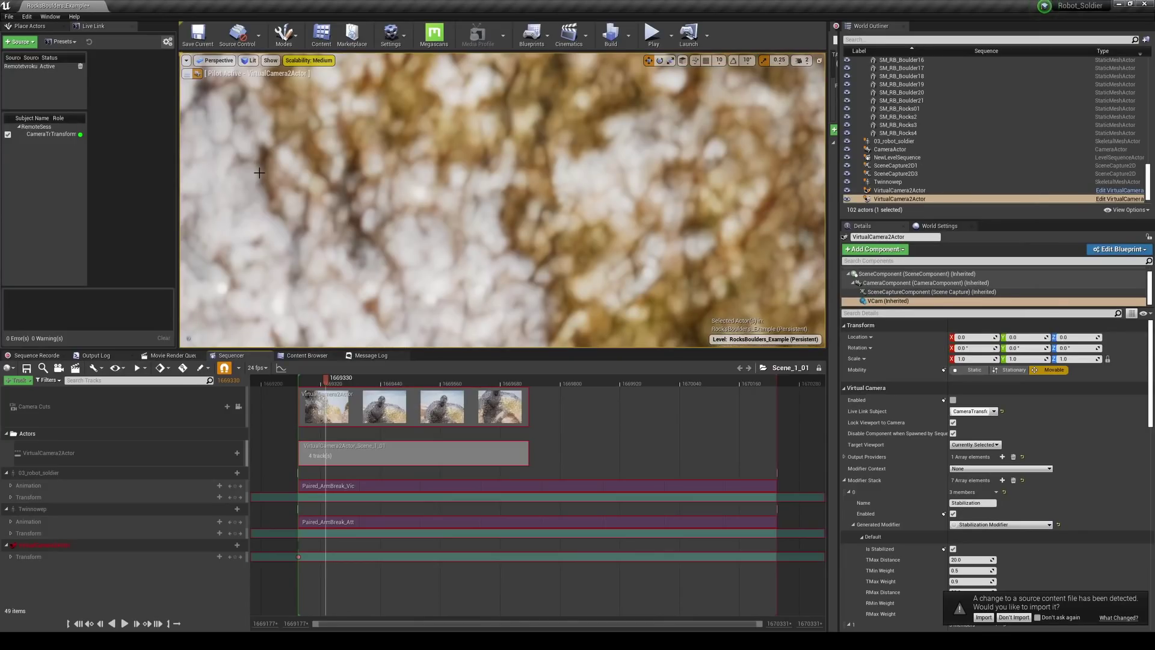
click(224, 63)
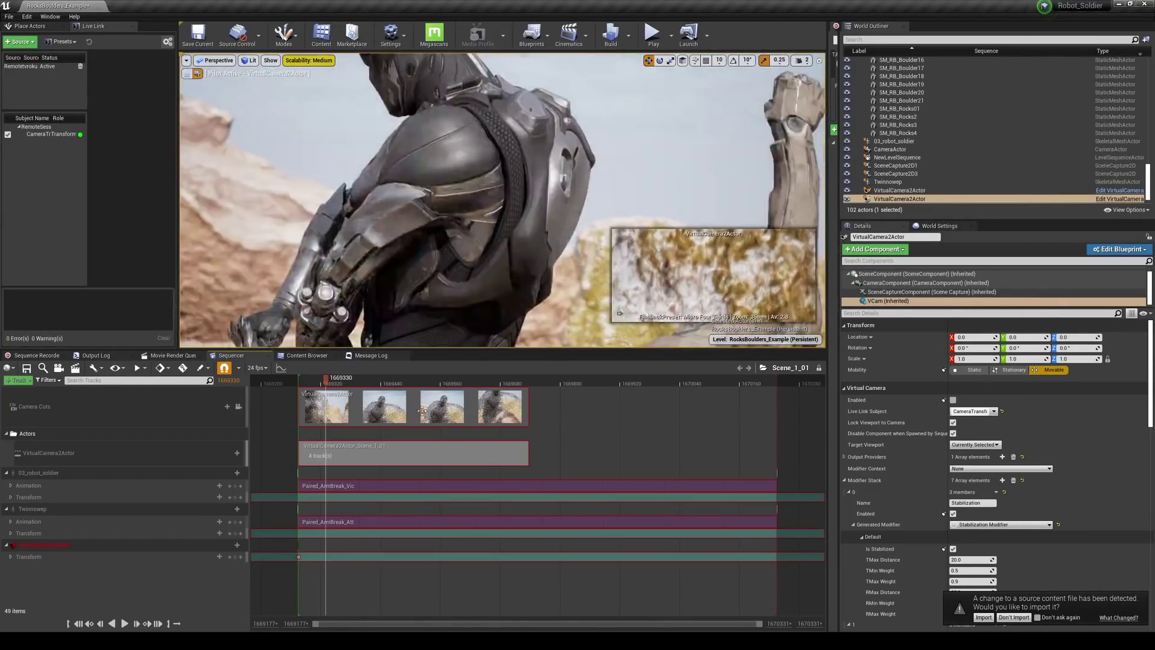
click(296, 382)
key(space)
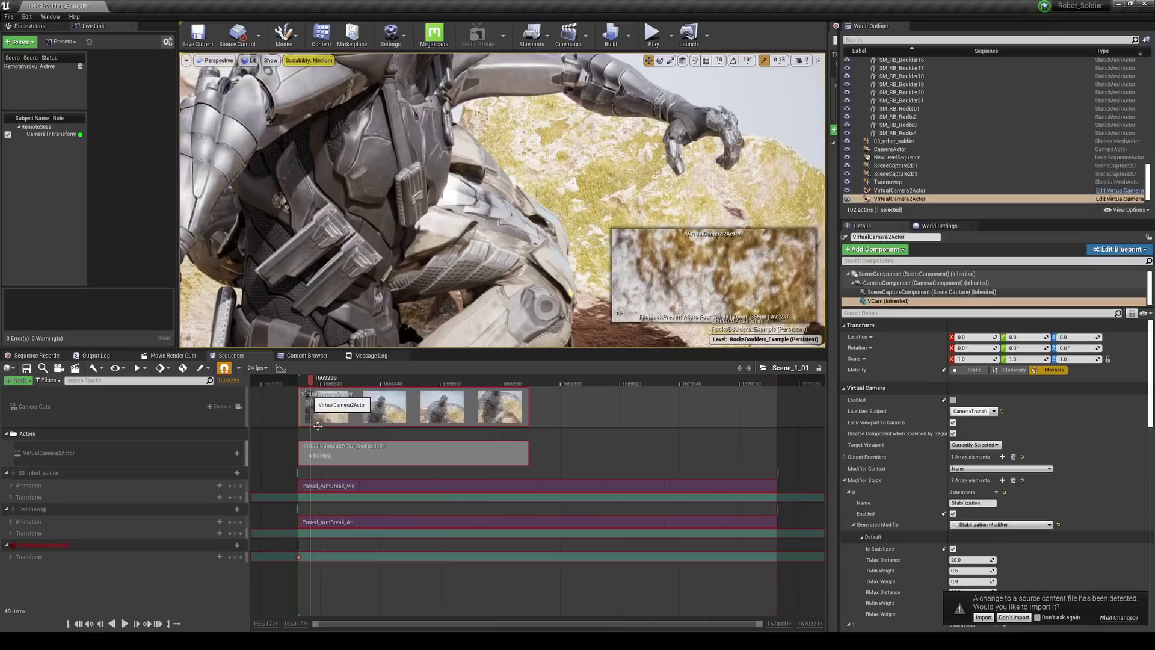
key(space)
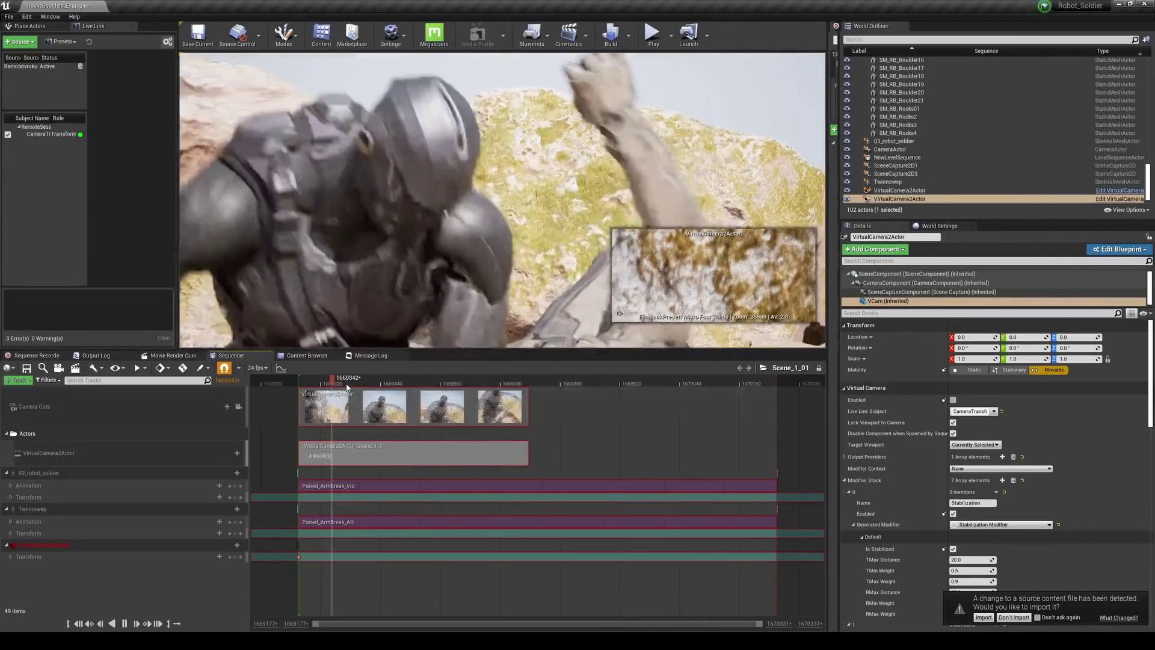
key(space)
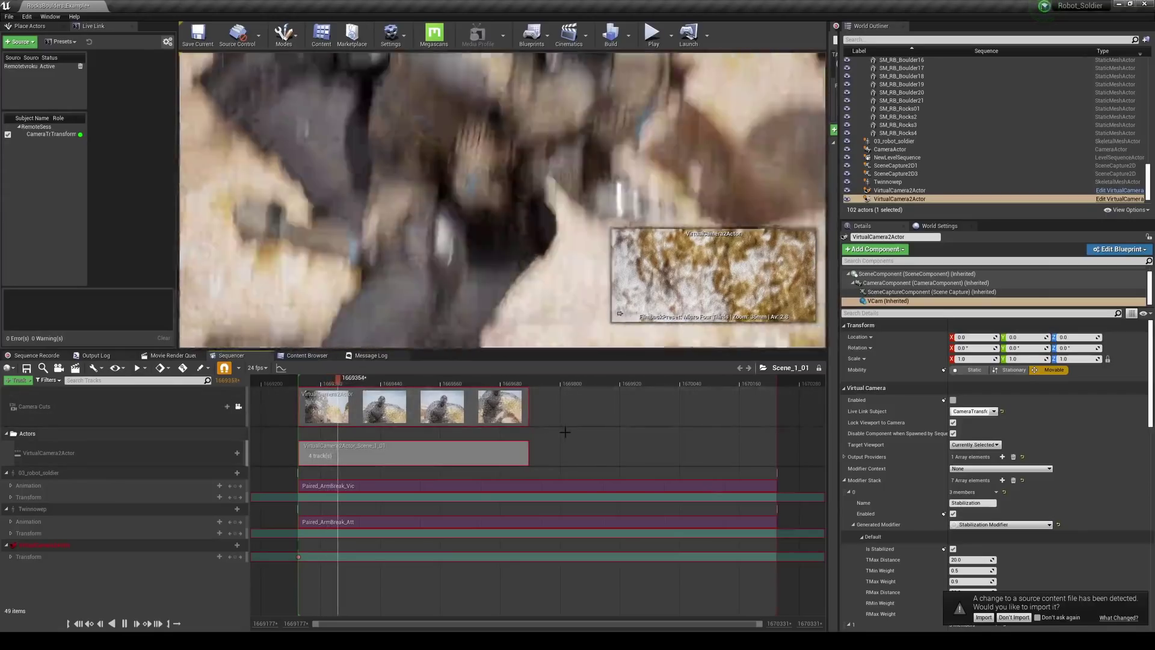
key(space)
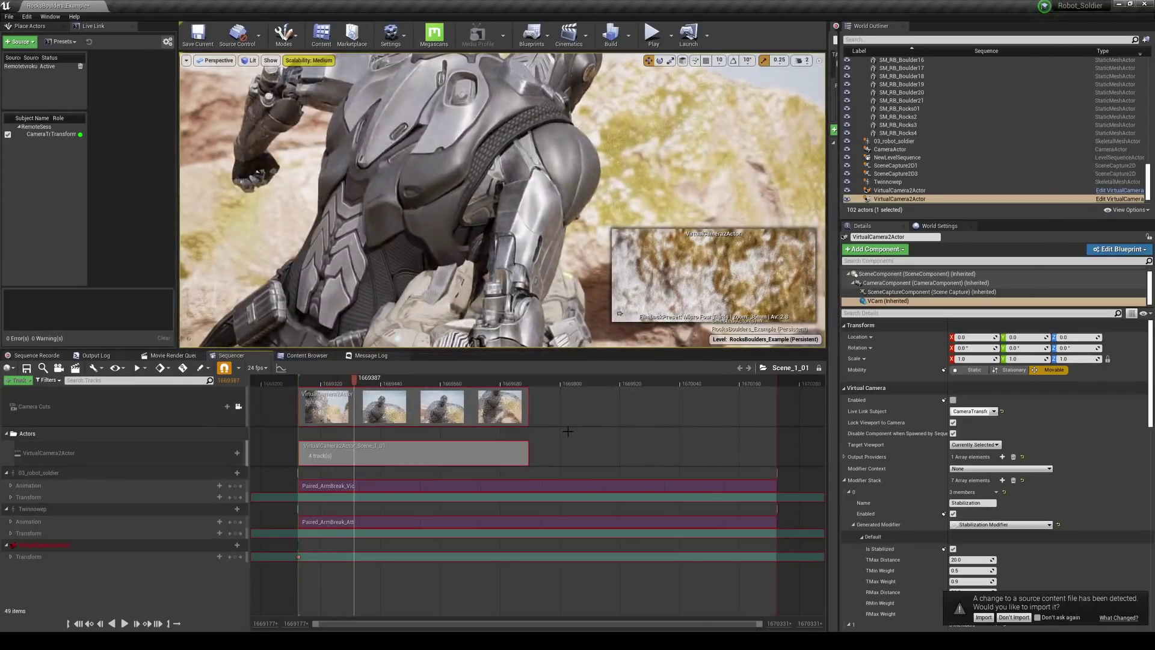